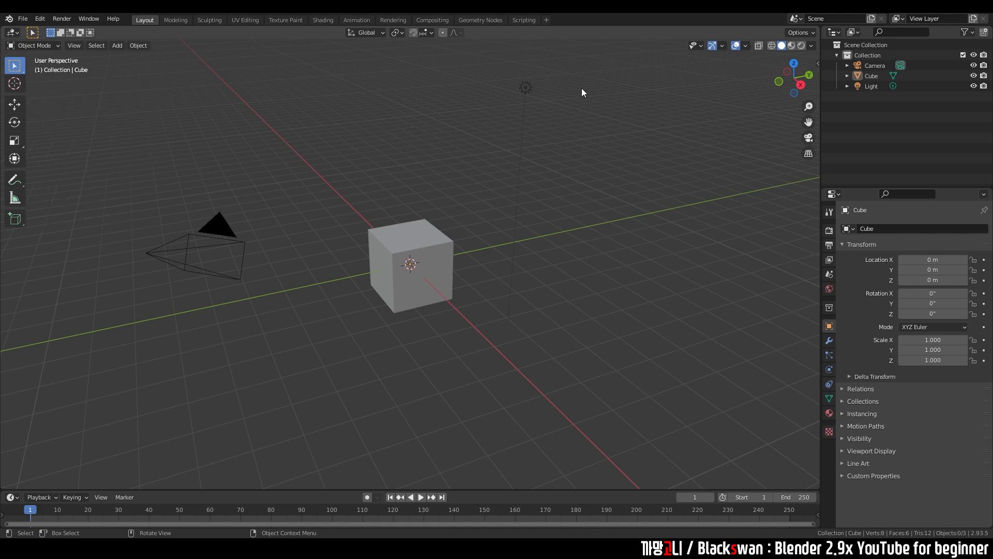
Select the cube, camera and light individually in Object Mode, finishing with nothing selected
left_click(425, 287)
left_click(239, 253)
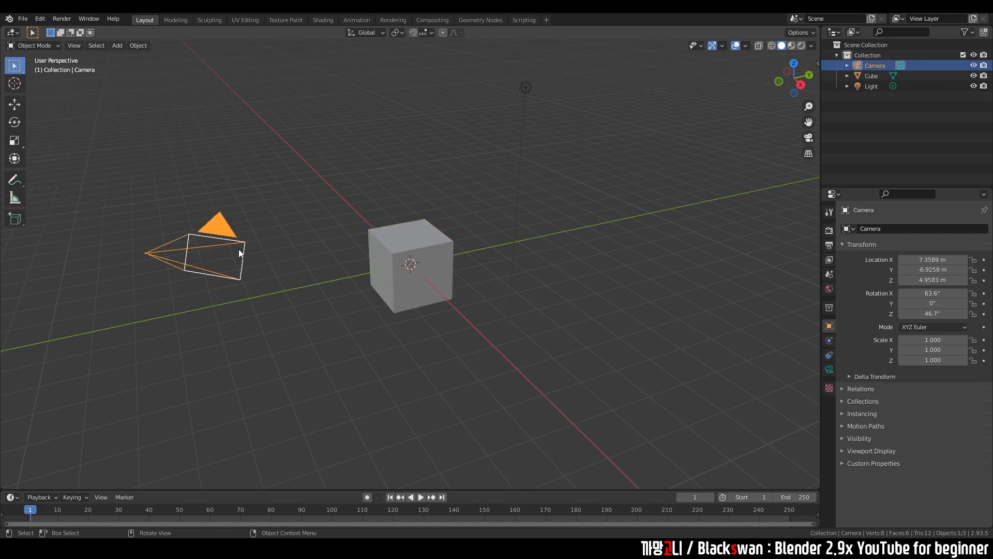
left_click(525, 88)
left_click(422, 235)
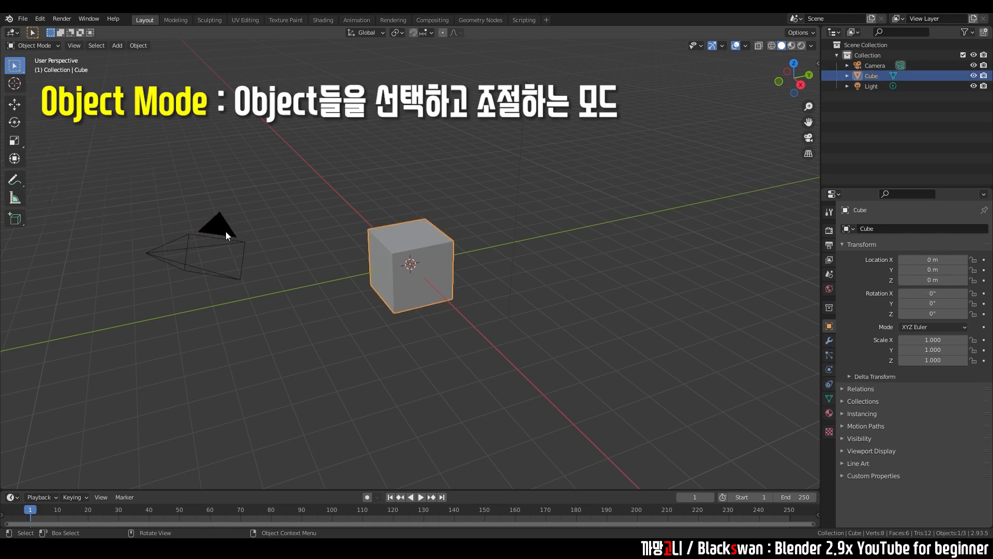
left_click(225, 233)
left_click(261, 206)
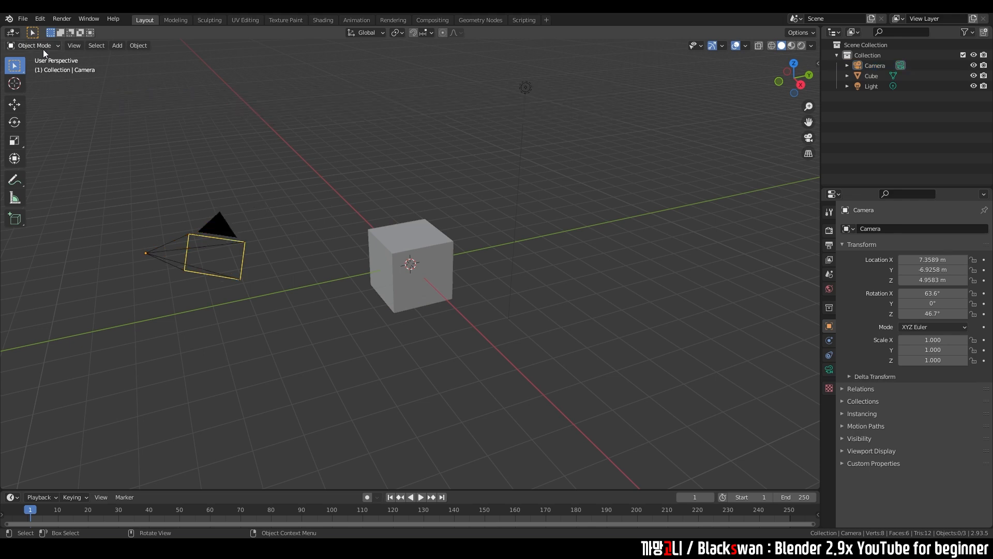
Select the cube, switch it to Edit Mode and try a box selection over its vertices
left_click(372, 243)
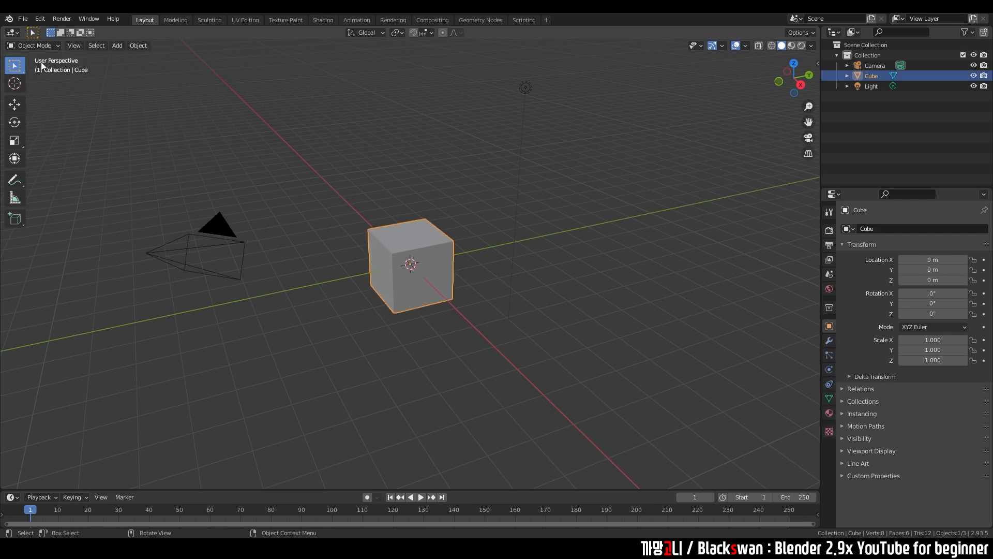
left_click(39, 45)
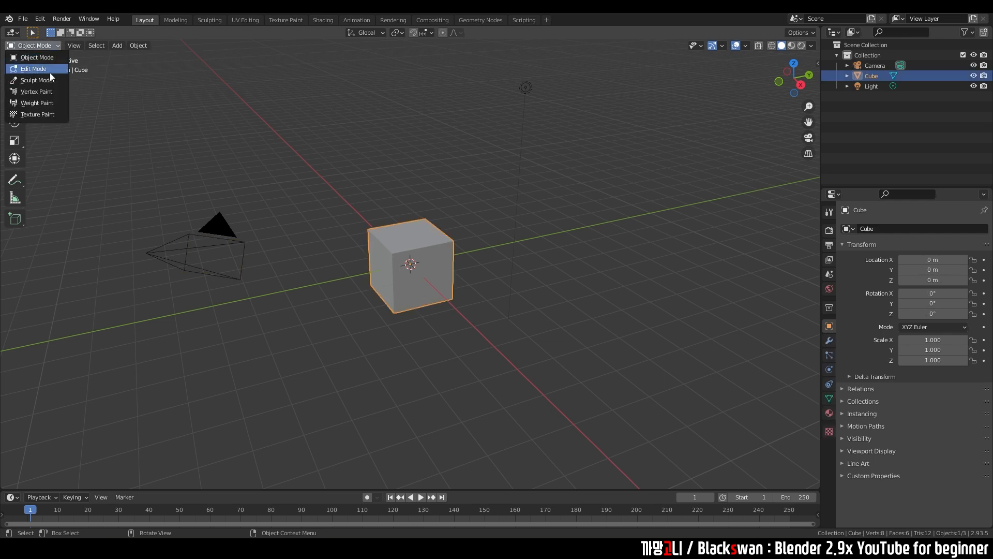
left_click(41, 70)
left_click(331, 170)
left_click_drag(311, 163, 480, 352)
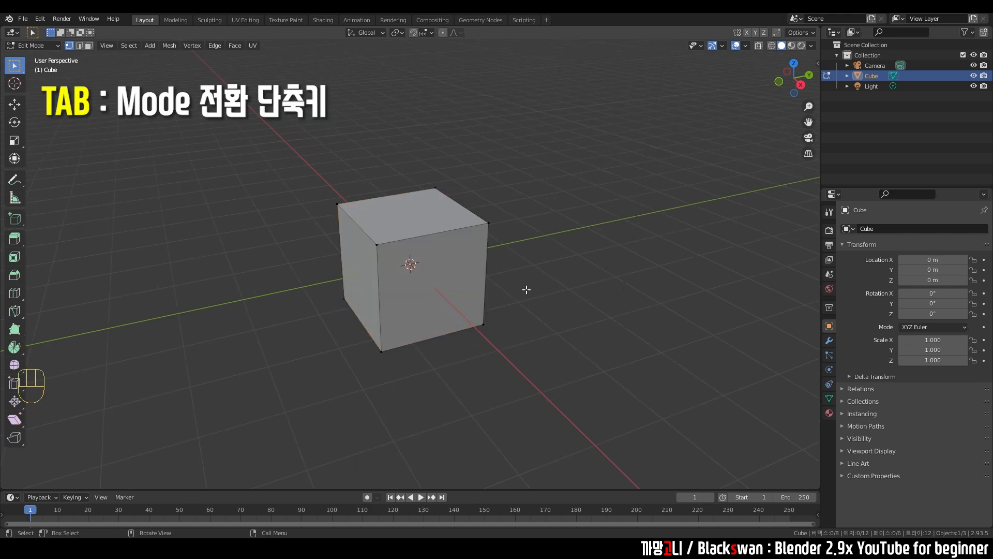
Switch back to Object Mode and reselect the whole cube
key("Tab")
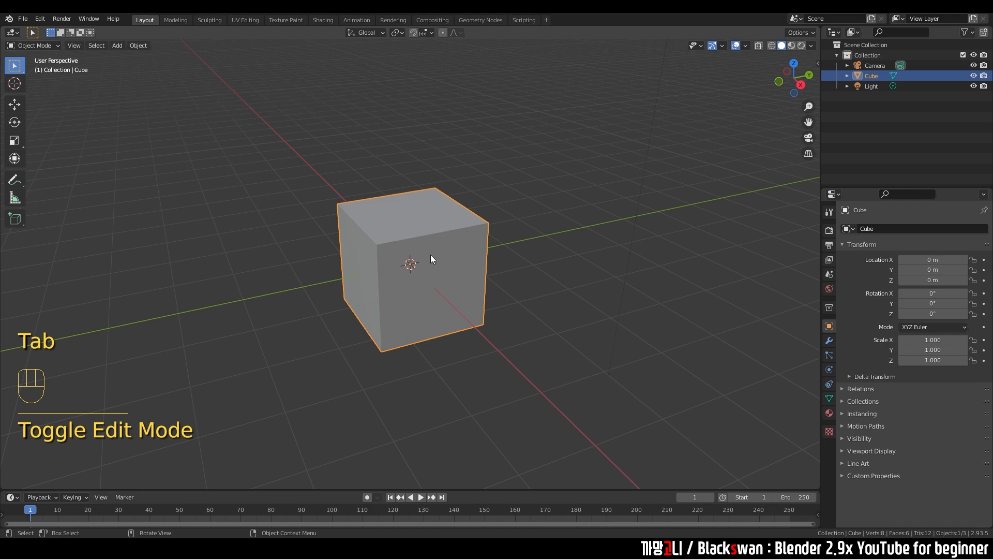
left_click(513, 212)
left_click(527, 227)
left_click(434, 244)
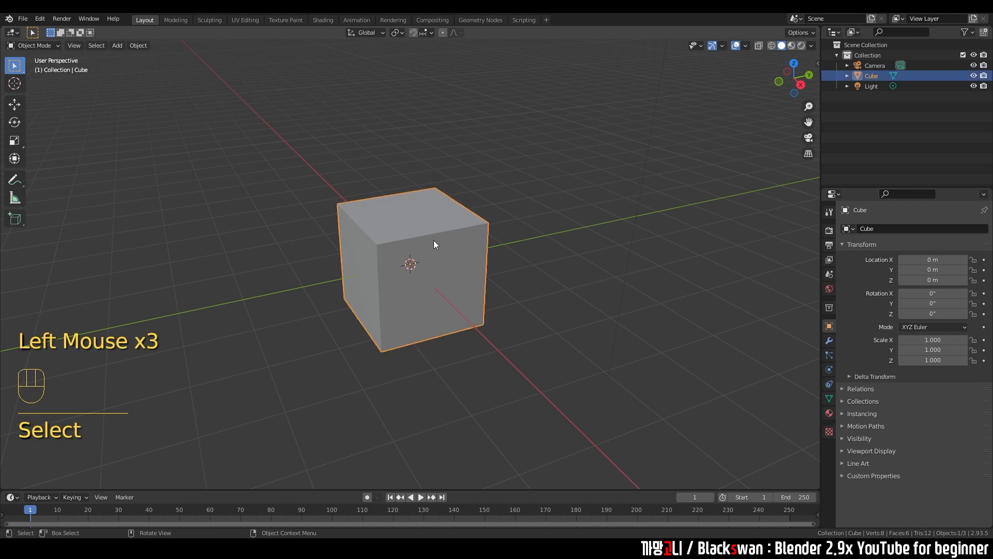
Re-enter Edit Mode on the cube and try a box selection around the whole mesh
key("Tab")
left_click_drag(260, 124, 531, 394)
left_click(478, 267)
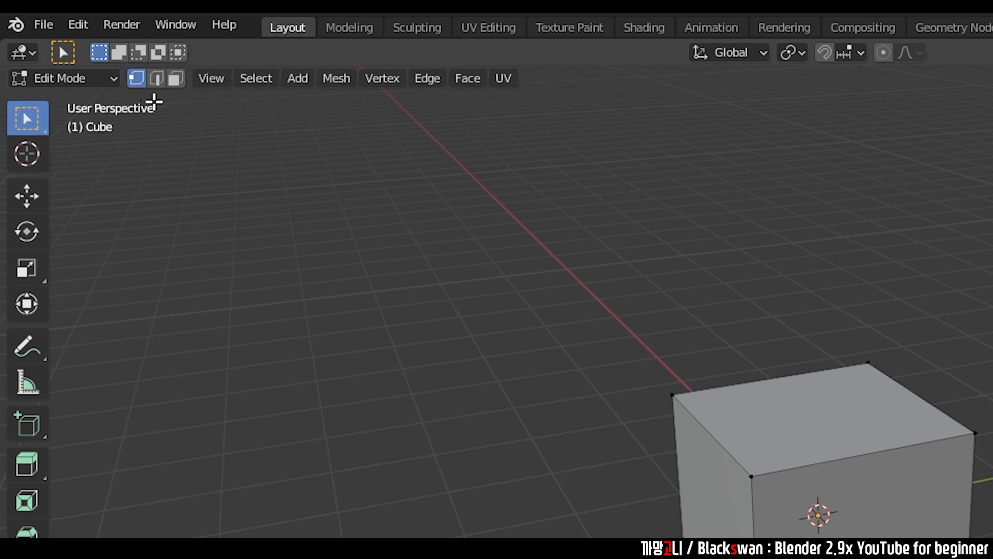
Cycle through the vertex, edge and face select modes, ending in vertex select
key("2")
key("3")
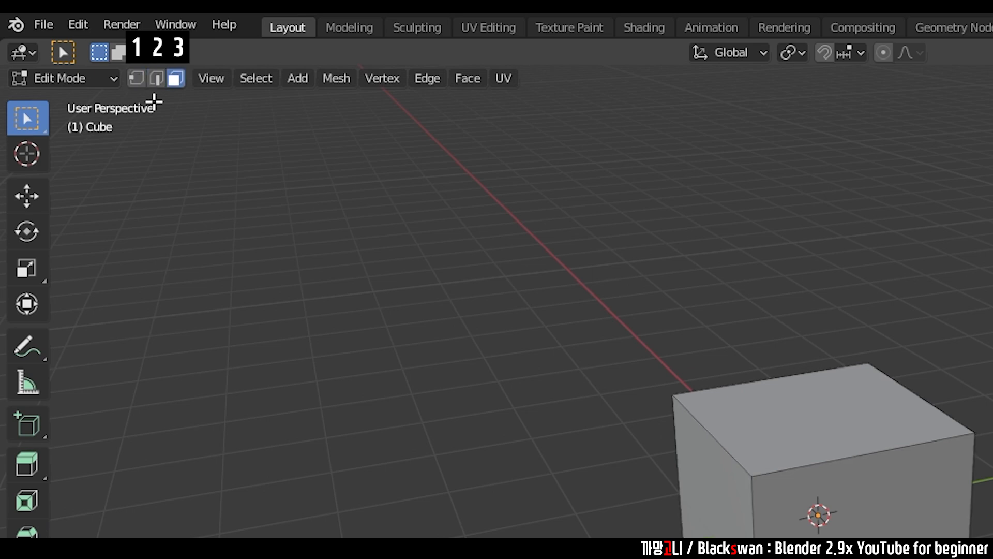
key("2")
key("1")
key("2")
key("3")
key("2")
key("1")
key("3")
key("1")
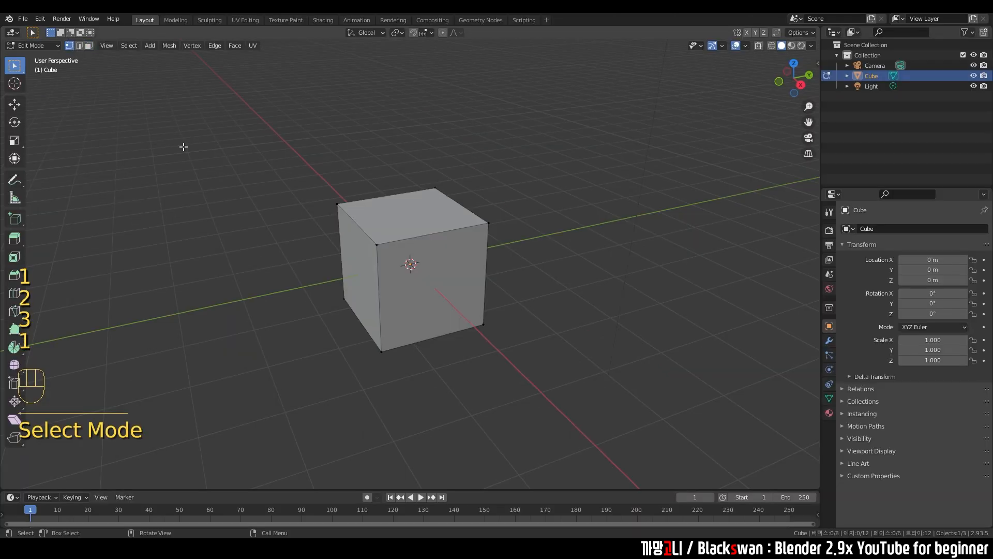
Try selecting individual vertices at the corners of the cube's top face
scroll(186, 155, "up", 3)
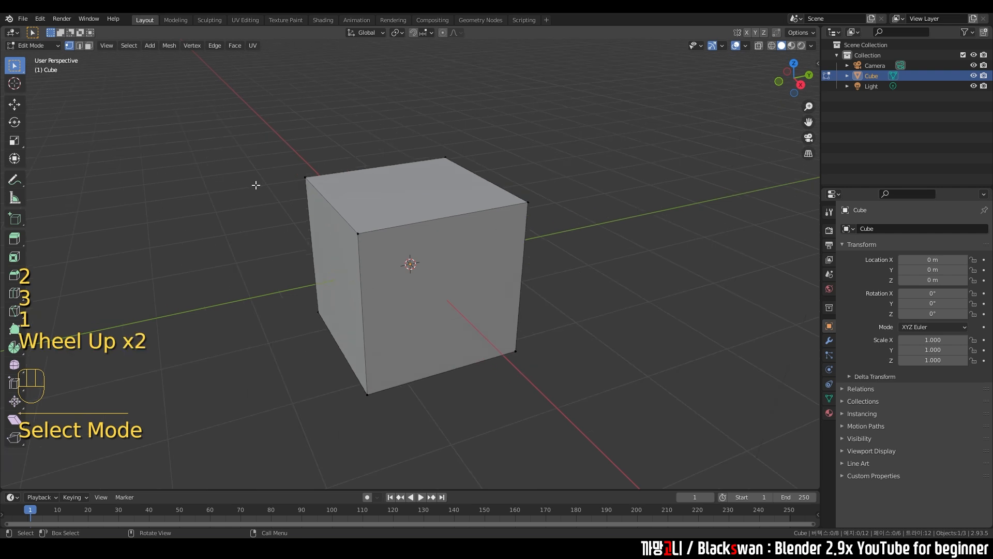
left_click(197, 162)
middle_click_drag(335, 212, 339, 212)
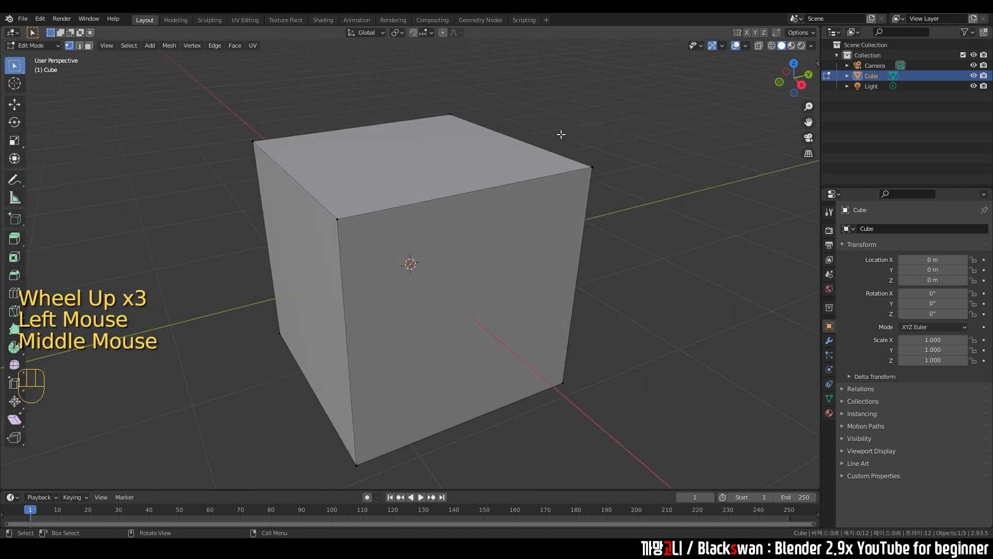
left_click(591, 166)
left_click(336, 218)
left_click(415, 183)
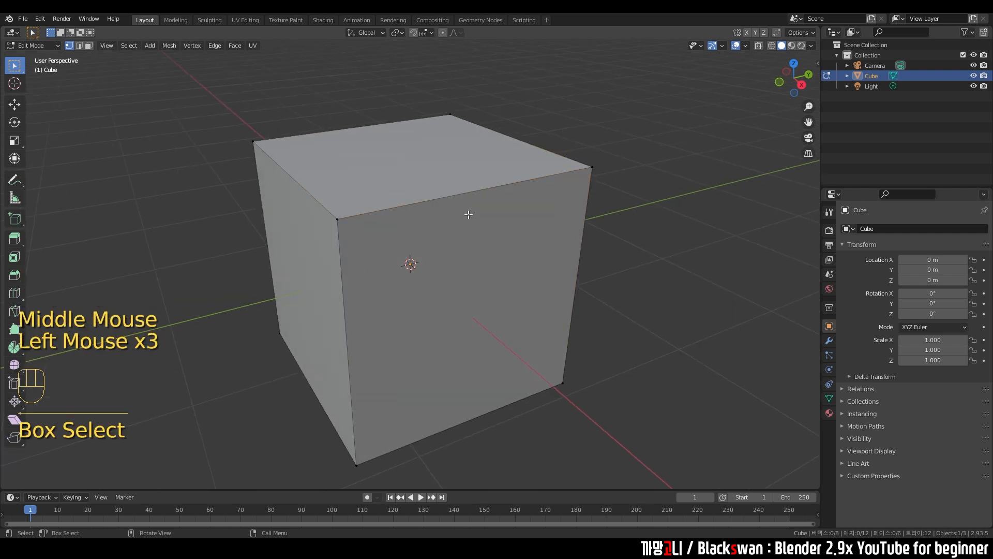
Switch to edge select and pick a front edge of the top face, followed by the adjoining vertical edge
key("2")
left_click(443, 218)
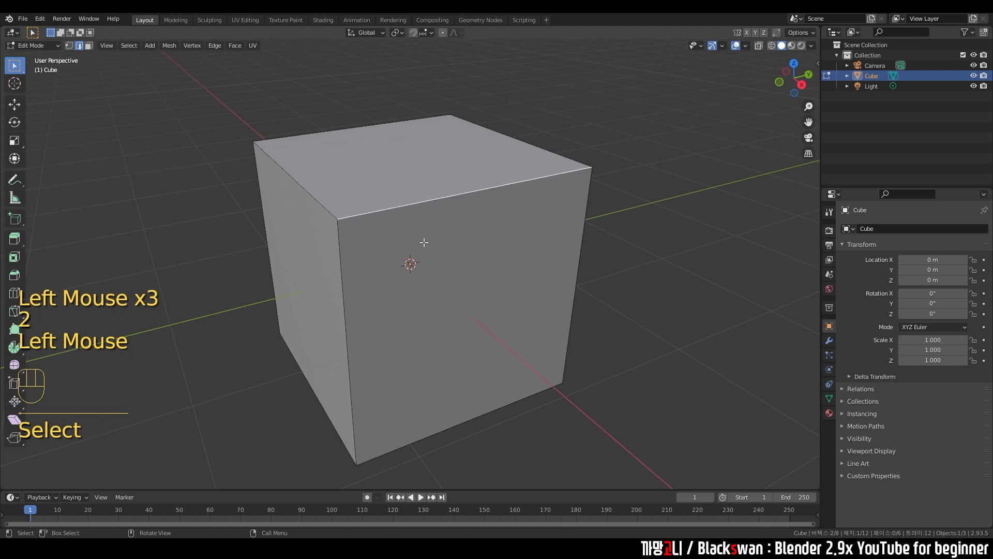
left_click(344, 285)
left_click(344, 282)
left_click(343, 276)
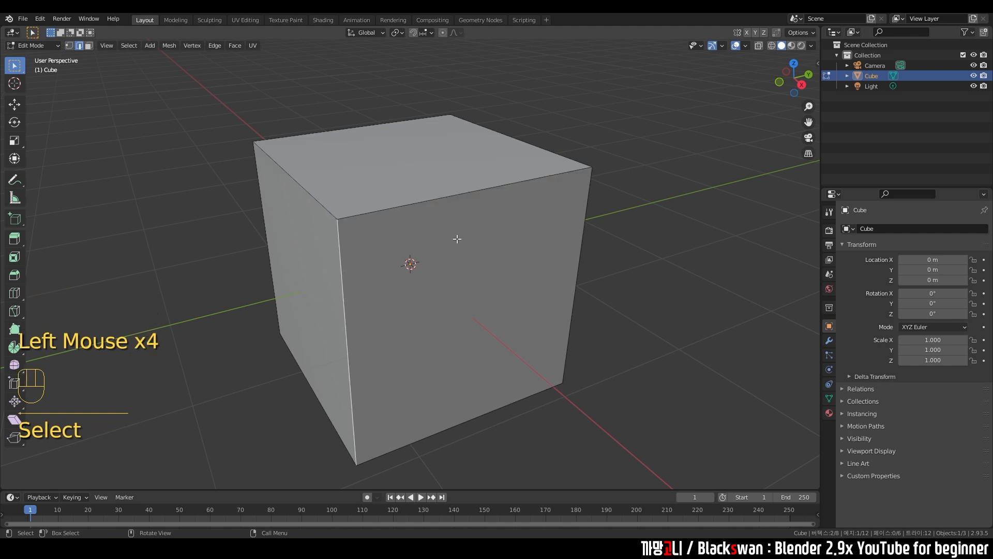
Switch to face select and pick the cube's top face and its two visible side faces one at a time
middle_click_drag(455, 237, 466, 228)
key("3")
left_click(431, 173)
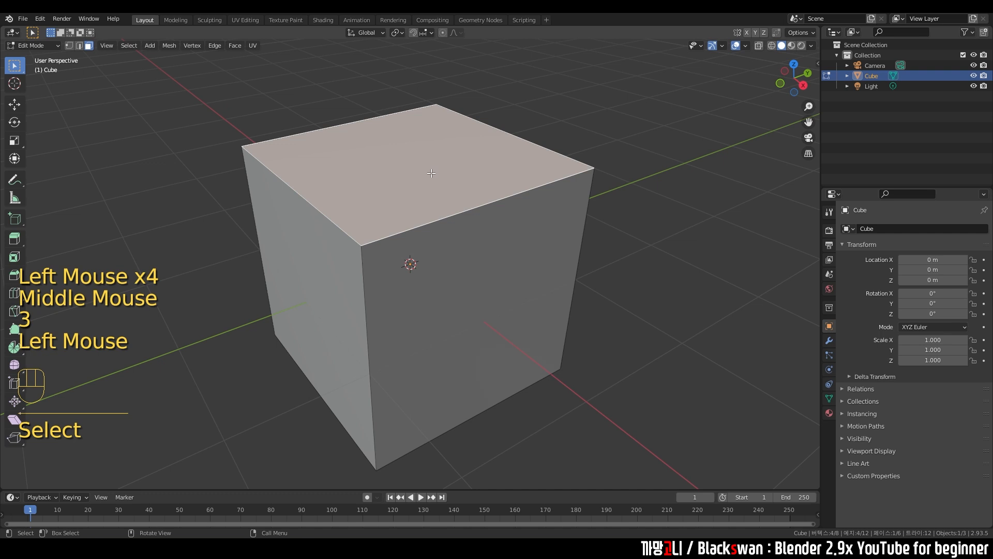
left_click(329, 248)
left_click(329, 249)
left_click(406, 259)
left_click(406, 271)
left_click(407, 273)
scroll(409, 274, "down", 2)
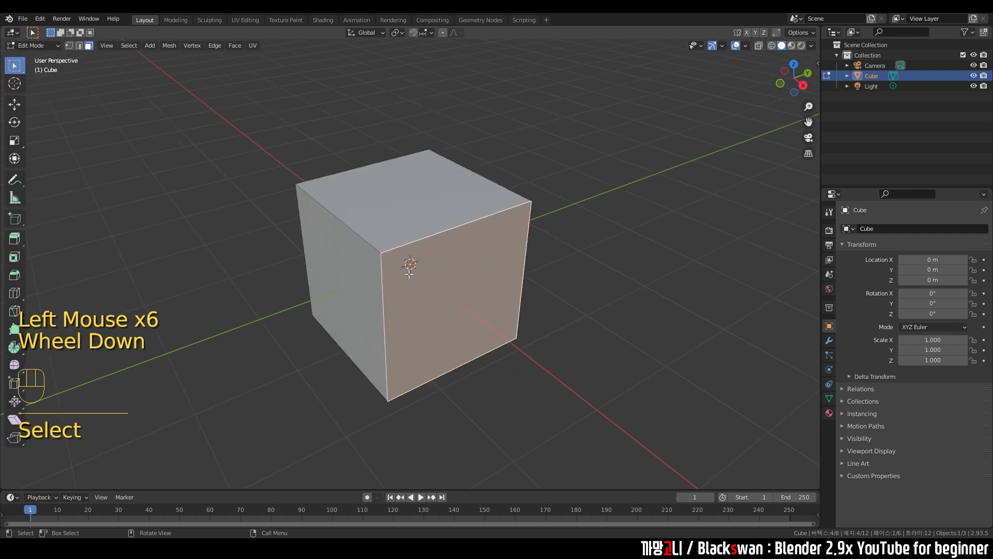
scroll(408, 274, "down", 1)
middle_click_drag(408, 275, 421, 268)
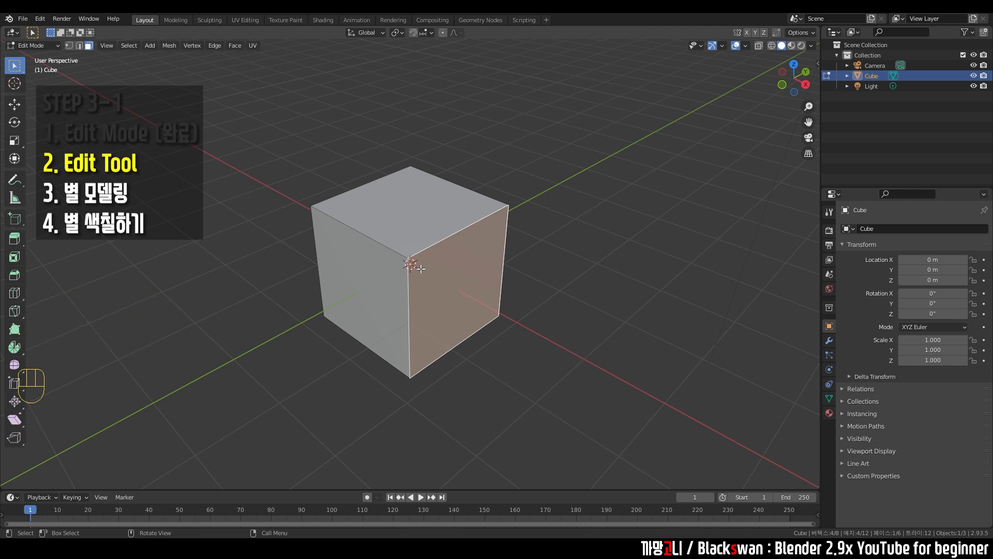
Leave Edit Mode and select the cube as an object
double_click(421, 268)
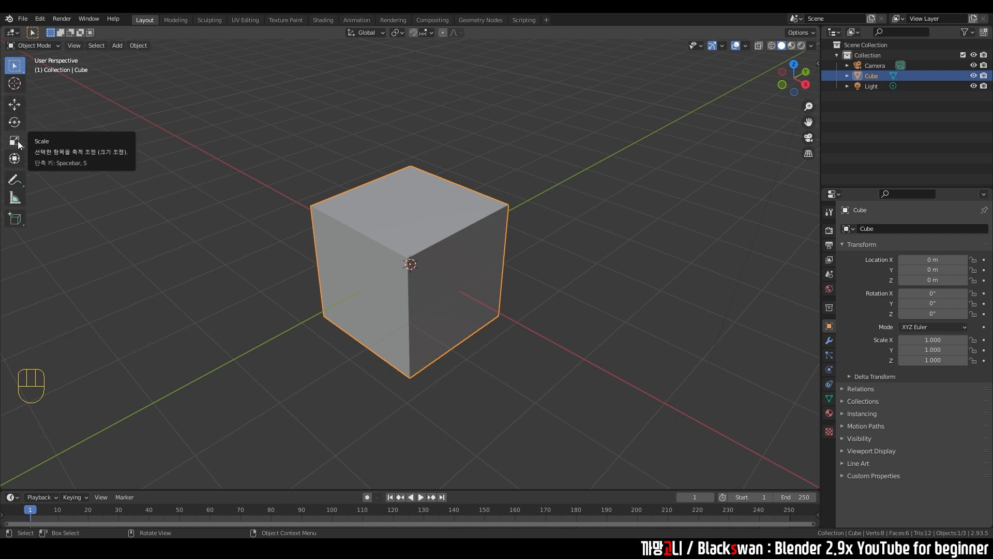
left_click(285, 153)
left_click(357, 223)
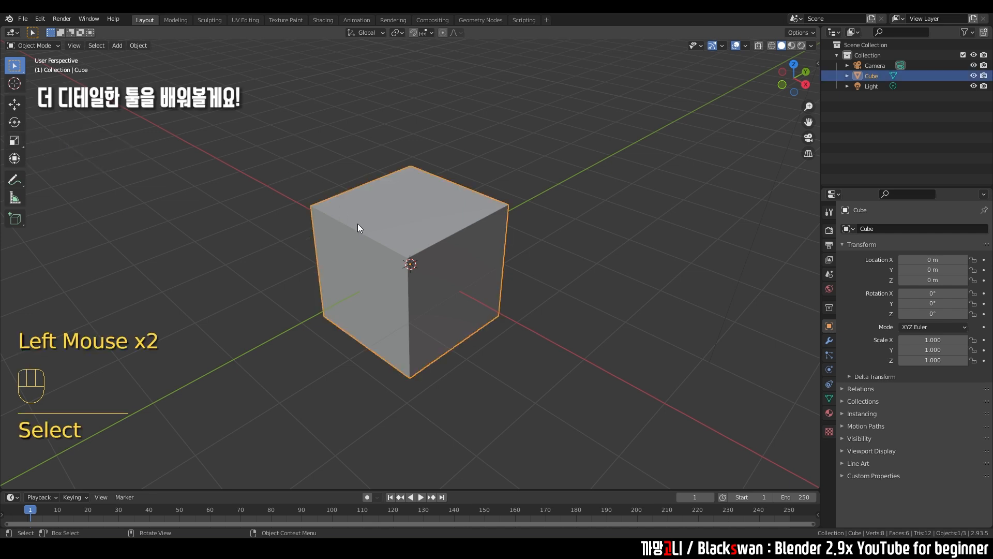
Reselect the cube and return it to Edit Mode with no faces selected
left_click(315, 192)
left_click(346, 219)
key("Tab")
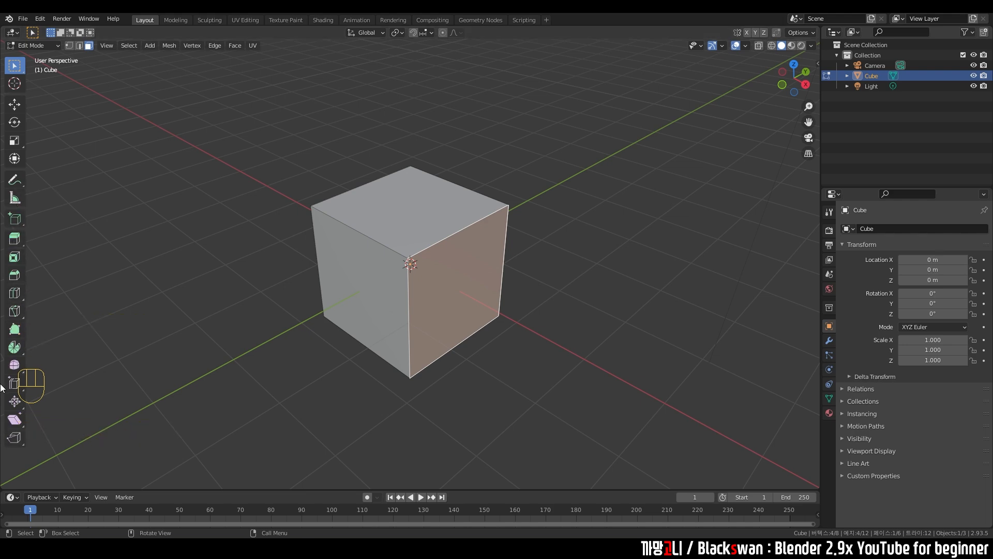
left_click(280, 184)
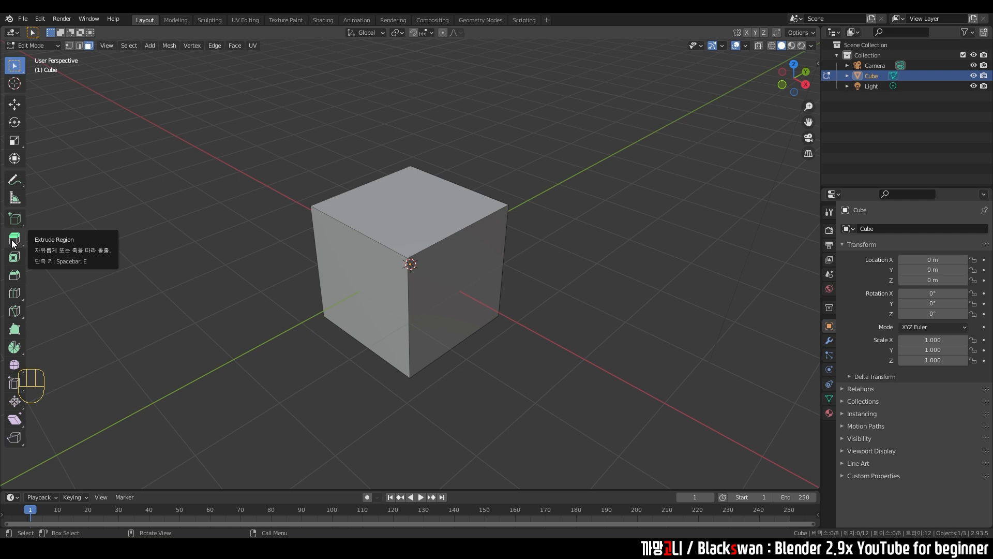
With Extrude Region, extrude the cube's top face upward and the uppermost face on its +X side outward
scroll(362, 217, "up", 2)
middle_click_drag(389, 212, 435, 231, "shift")
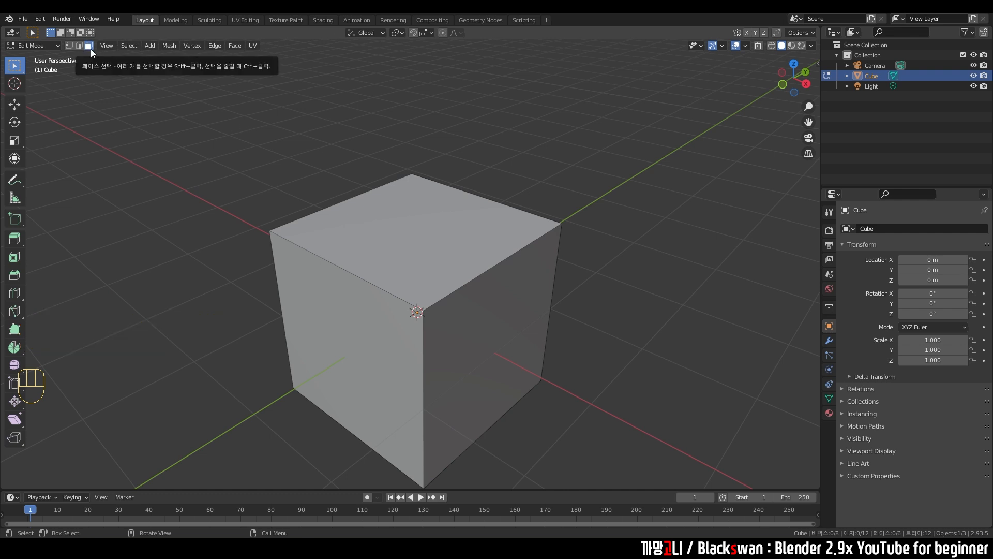
left_click(415, 232)
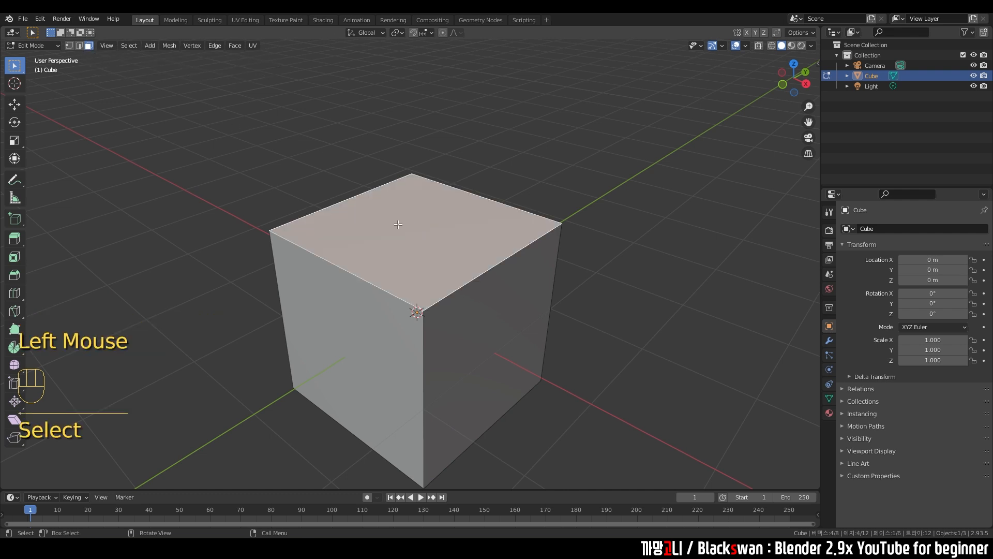
left_click(15, 239)
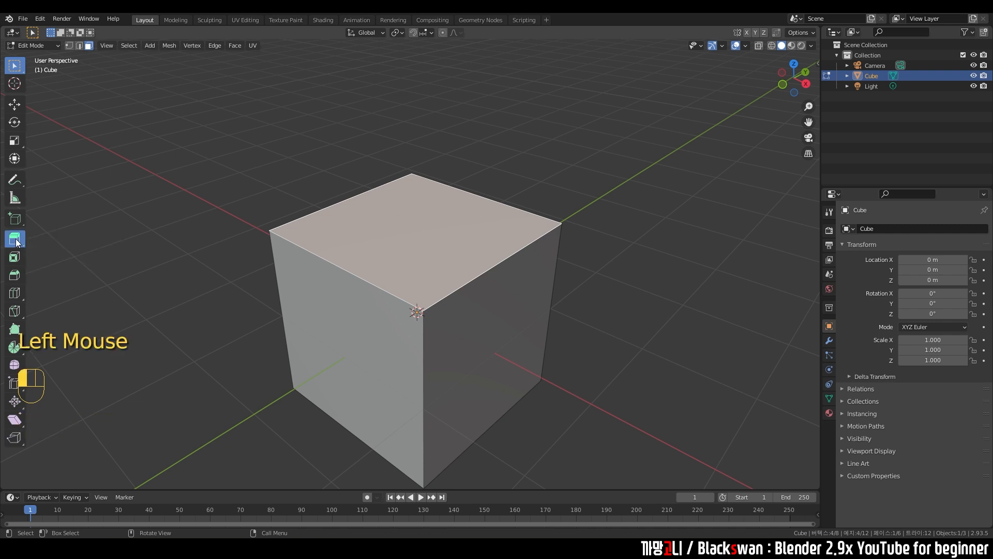
mouse_move(468, 175)
middle_mouse_down()
mouse_move(477, 168)
mouse_move(465, 177)
middle_mouse_up()
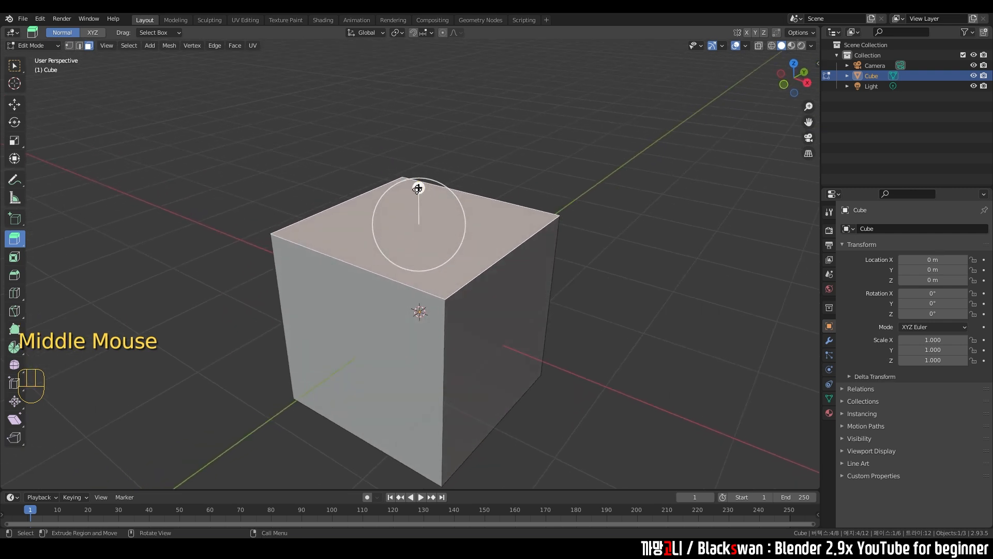
left_click_drag(418, 188, 426, 87)
left_click(523, 178)
left_click_drag(543, 185, 584, 199)
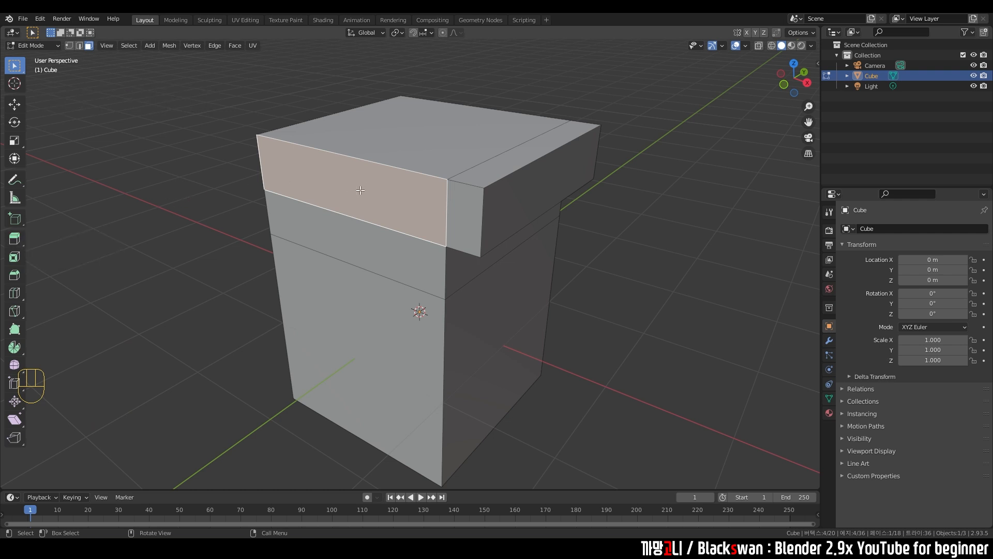
Extrude the upper face on the -Y side outward three times in a row
key("e")
left_click(348, 199)
key("e")
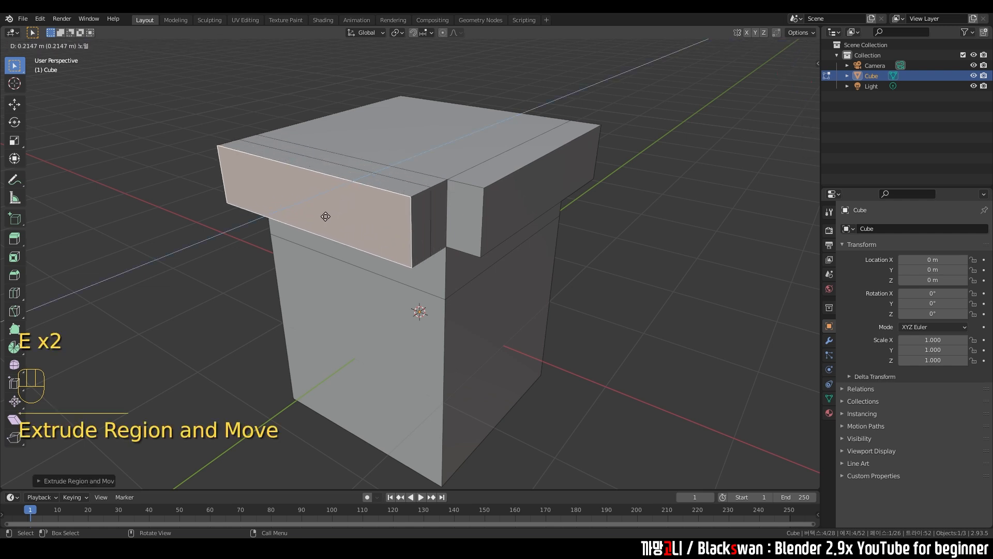
left_click(315, 223)
key("e")
left_click(274, 253)
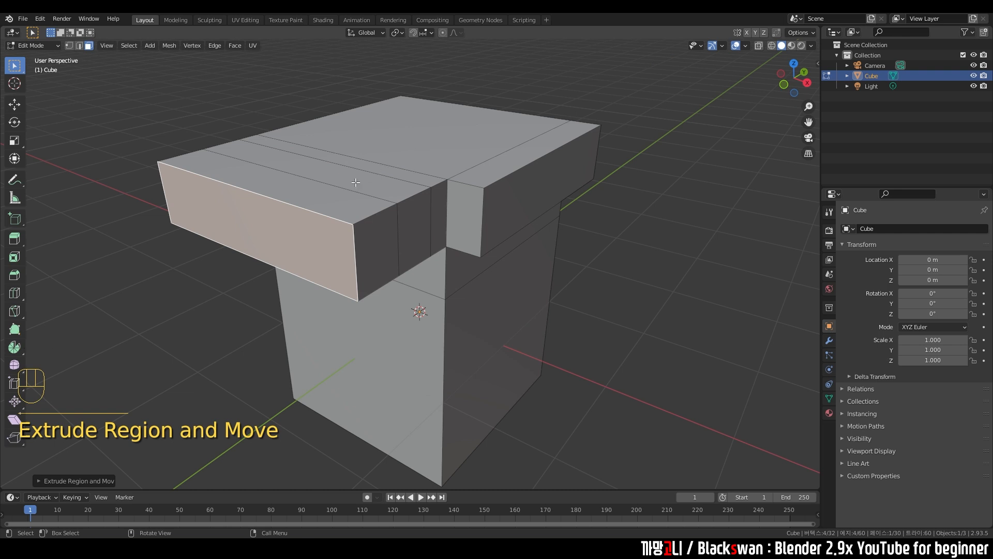
Extrude the middle top strip of the -Y overhang upward twice, the second time by about 0.32 m
left_click(387, 187)
key("e")
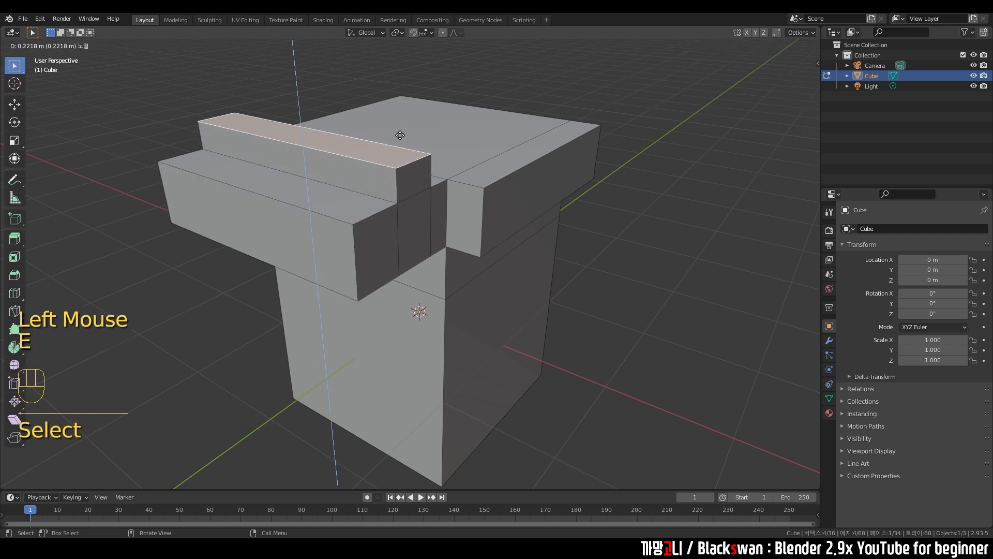
left_click(398, 130)
key("e")
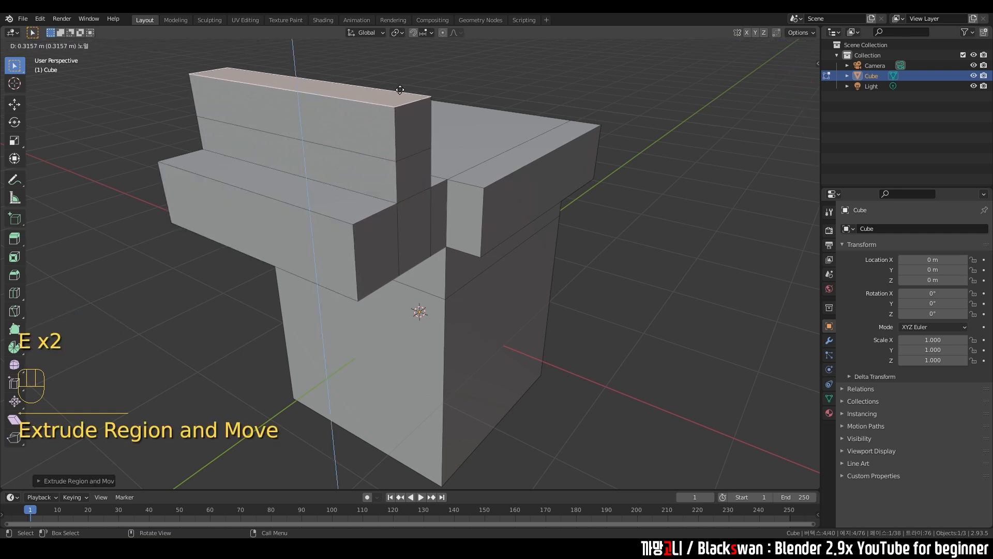
left_click(400, 88)
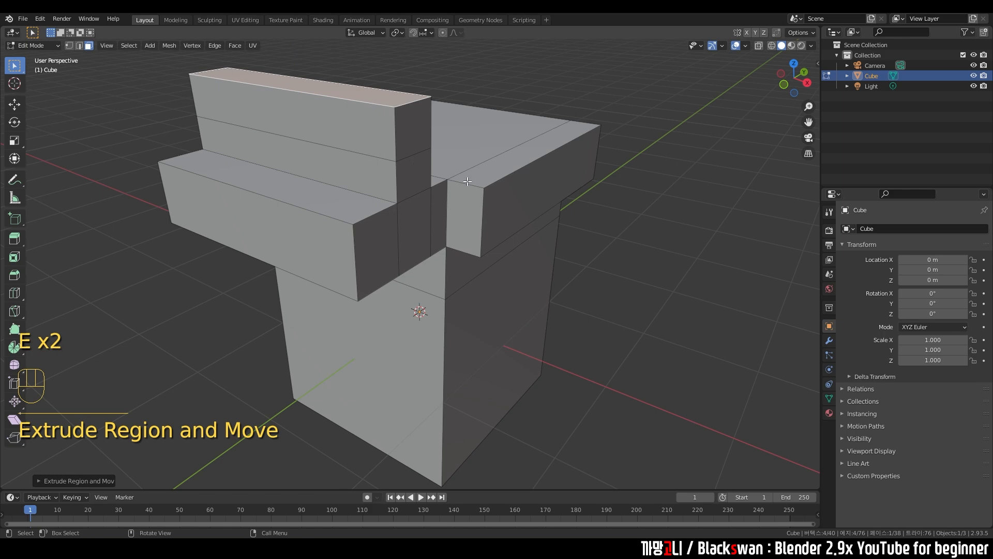
Inset the large top face inward three times in a row, the last time by about 0.22 m
middle_click_drag(363, 261, 282, 309)
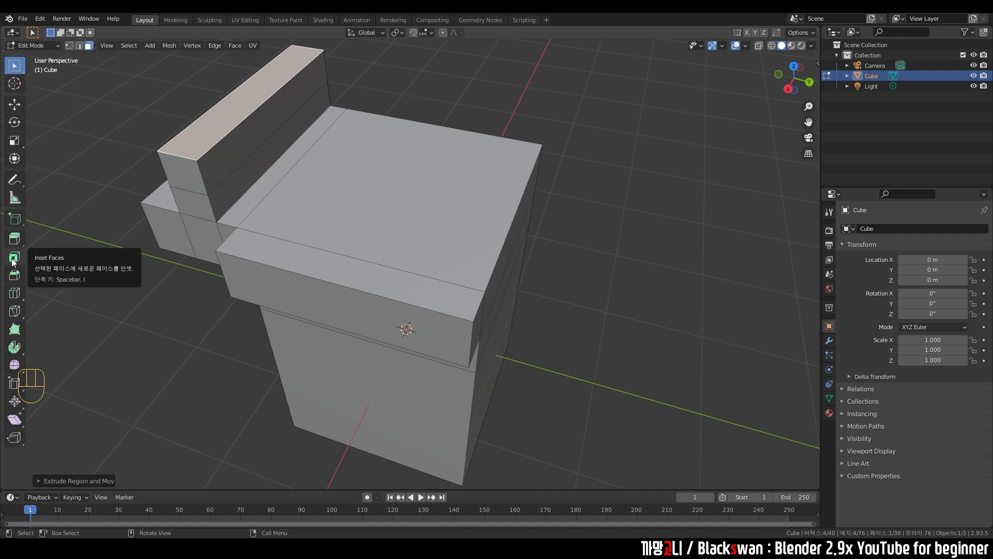
left_click(537, 178)
left_click(400, 193)
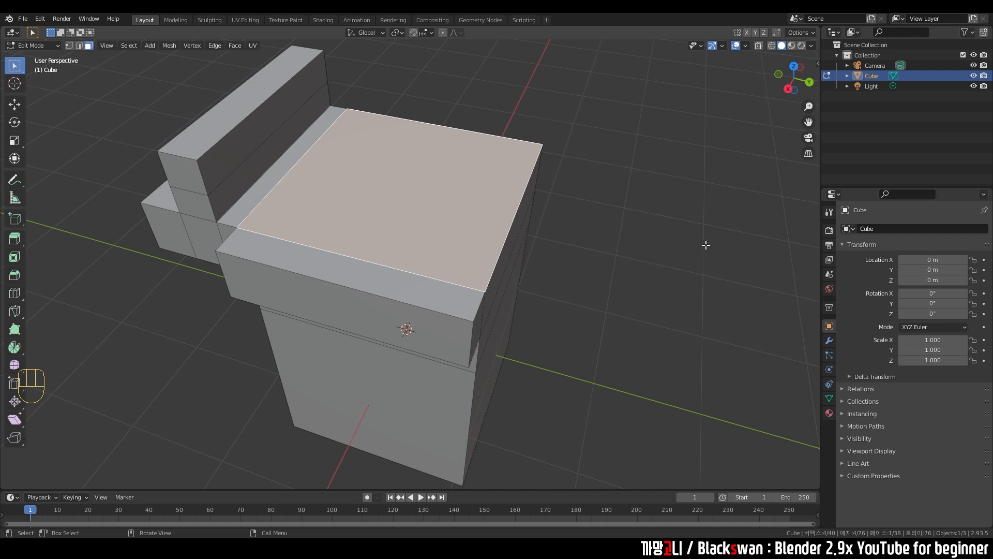
key("i")
left_click(454, 144)
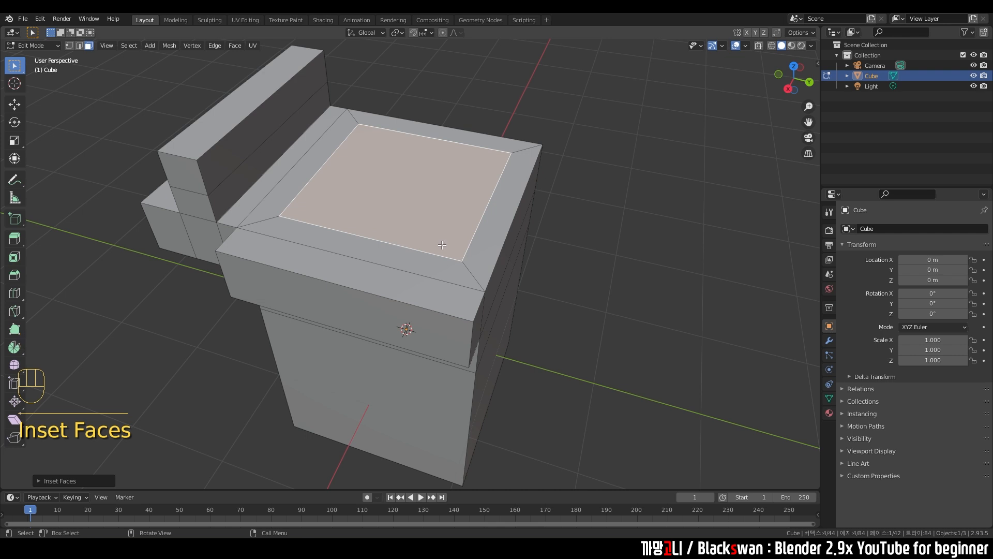
key("i")
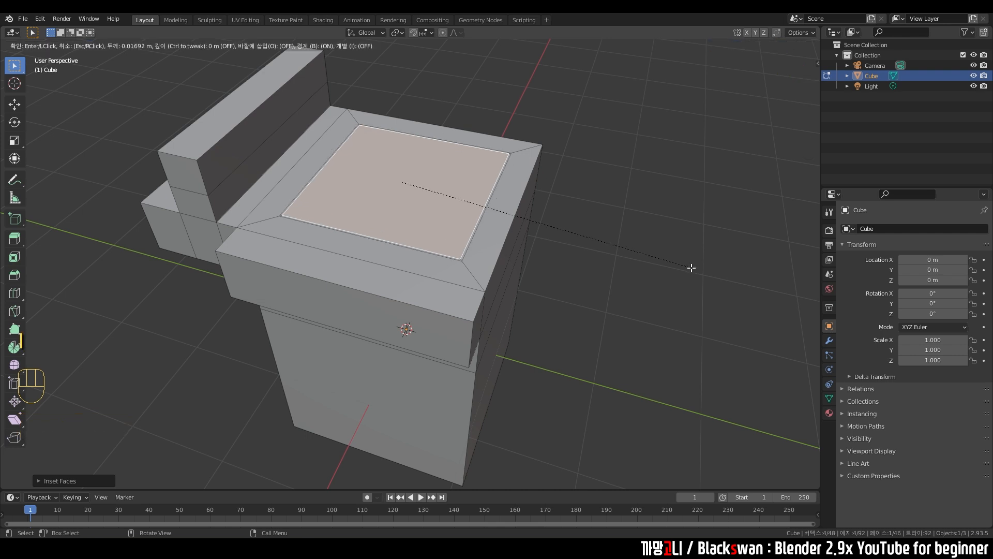
left_click(664, 263)
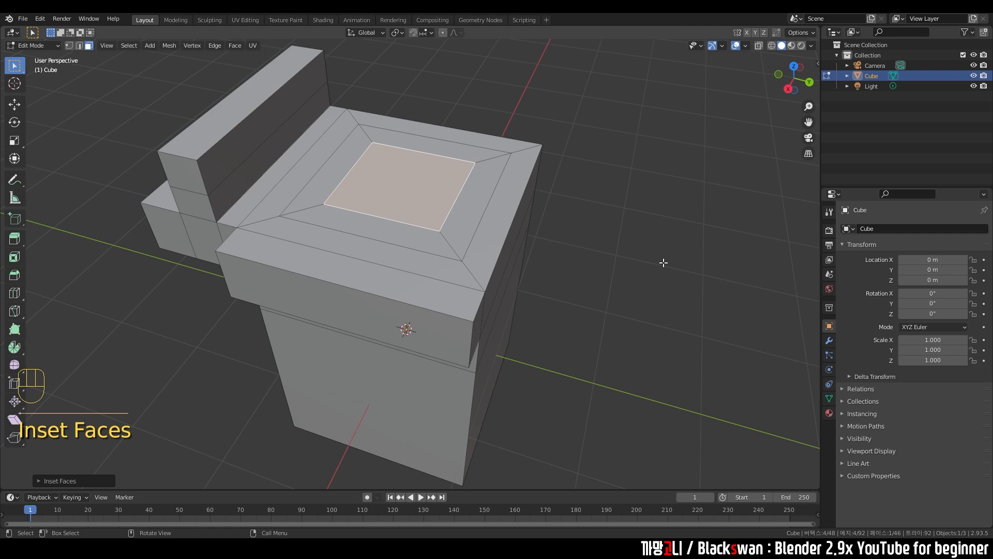
key("i")
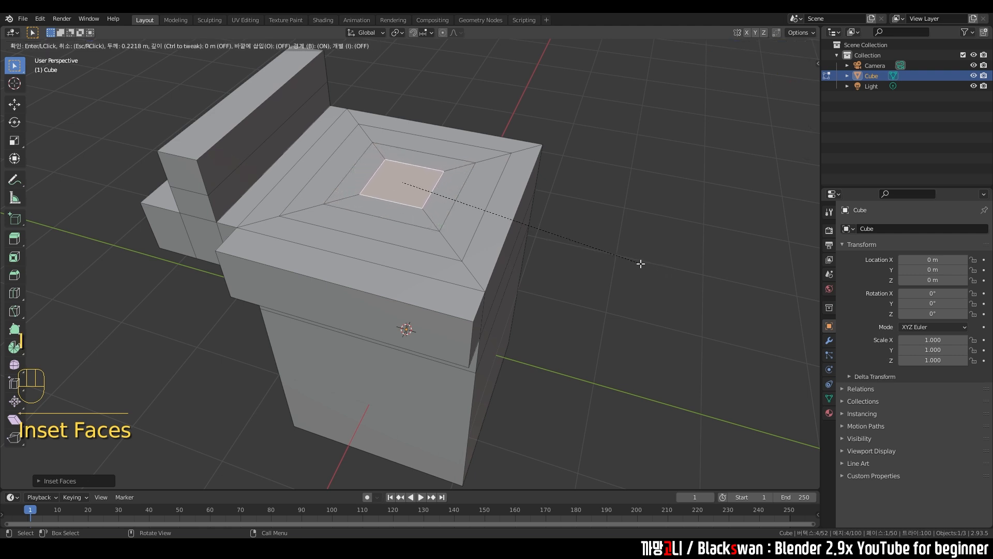
left_click(640, 263)
Build a three-tier stepped tower from the innermost inset face, extruding upward three times with an inset between tiers and making the second tier about 0.2 m high
middle_click_drag(465, 230, 535, 249, "shift")
key("e")
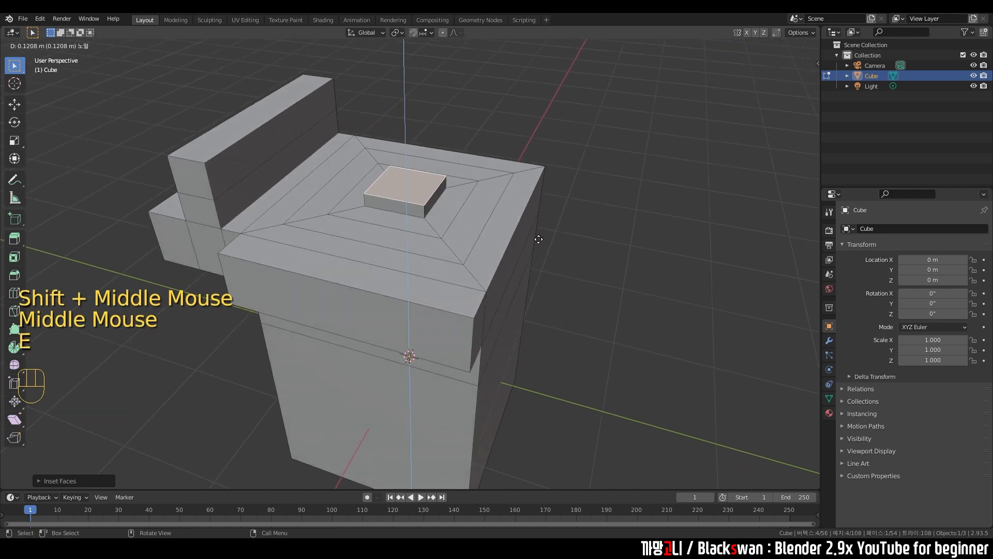
left_click(570, 216)
key("i")
left_click(666, 226)
key("e")
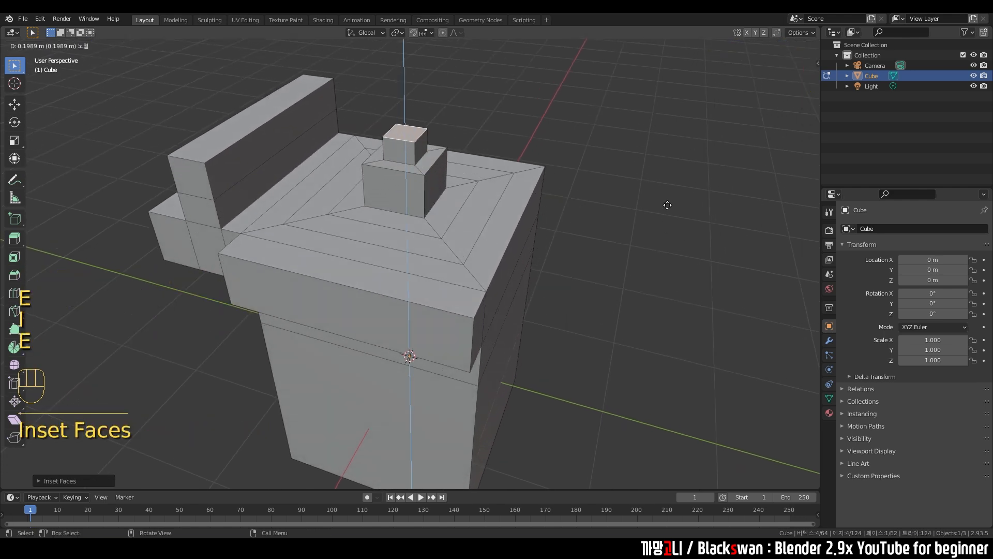
left_click(667, 201)
key("i")
left_click(656, 193)
key("e")
left_click(652, 176)
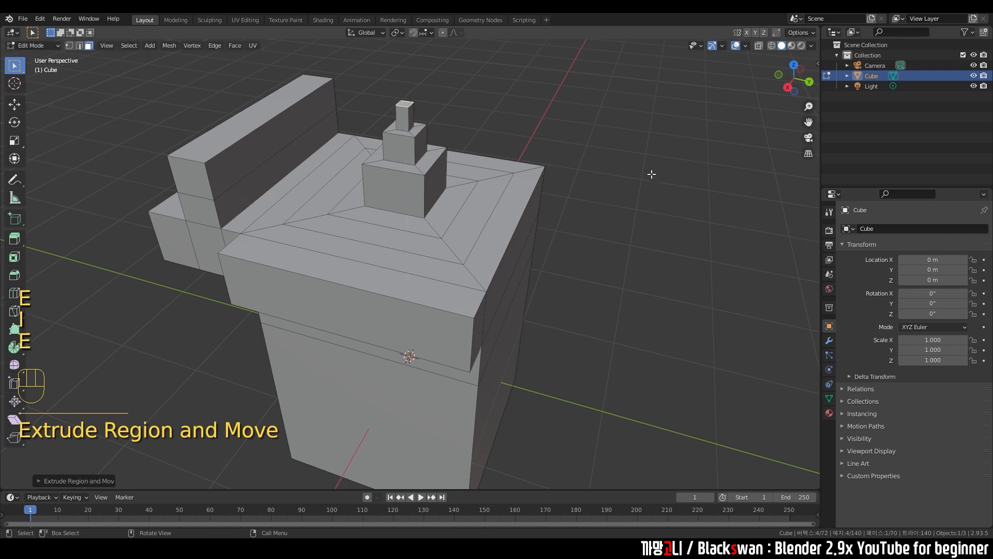
Deselect the cube in Object Mode and return to its Edit Mode
key("Tab")
left_click(531, 124)
key("Tab")
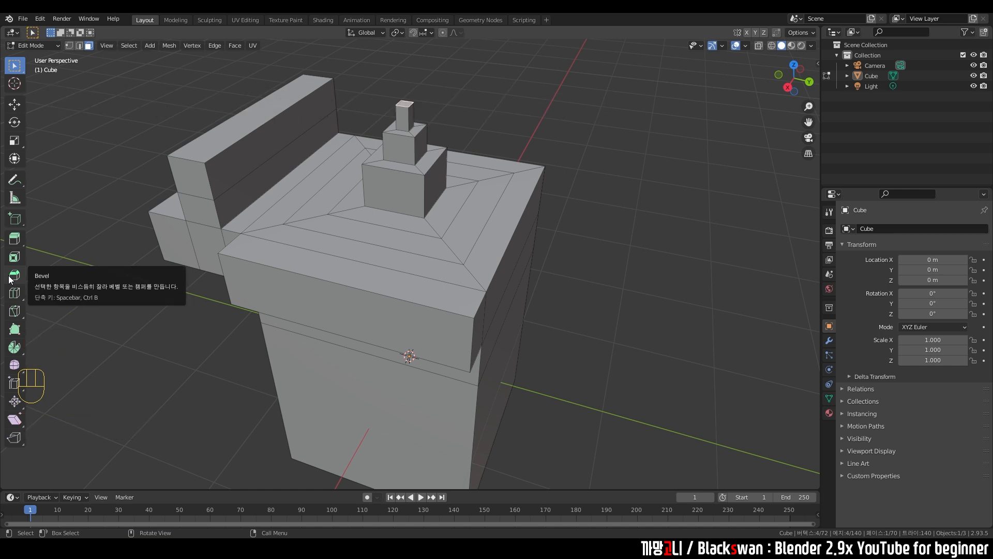
In edge selection, bevel the outer top edge of the lower -Y ledge into a rounded edge with 8 segments, and clear the selection
middle_click_drag(316, 226, 397, 232)
scroll(362, 220, "up", 1)
middle_click_drag(328, 209, 331, 203, "shift")
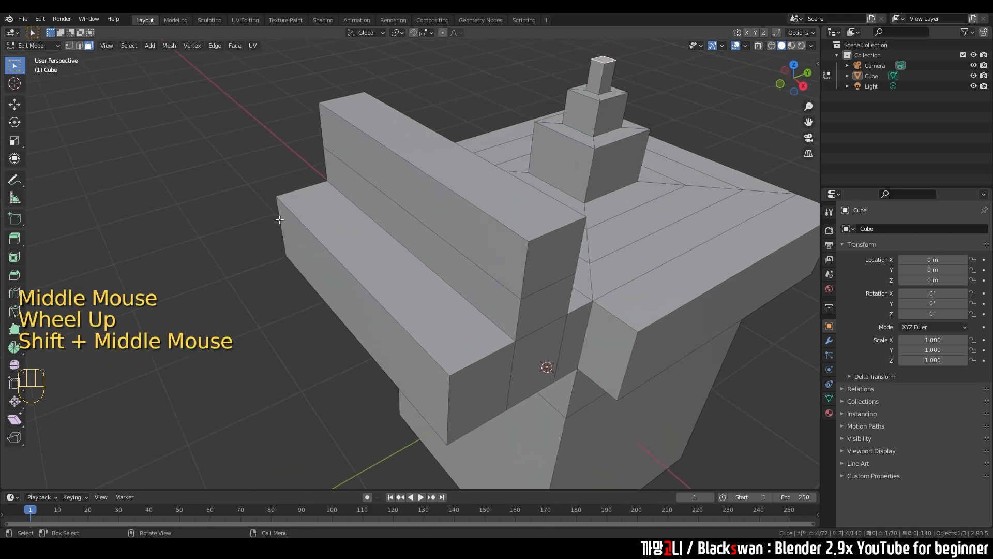
middle_click_drag(229, 179, 171, 103)
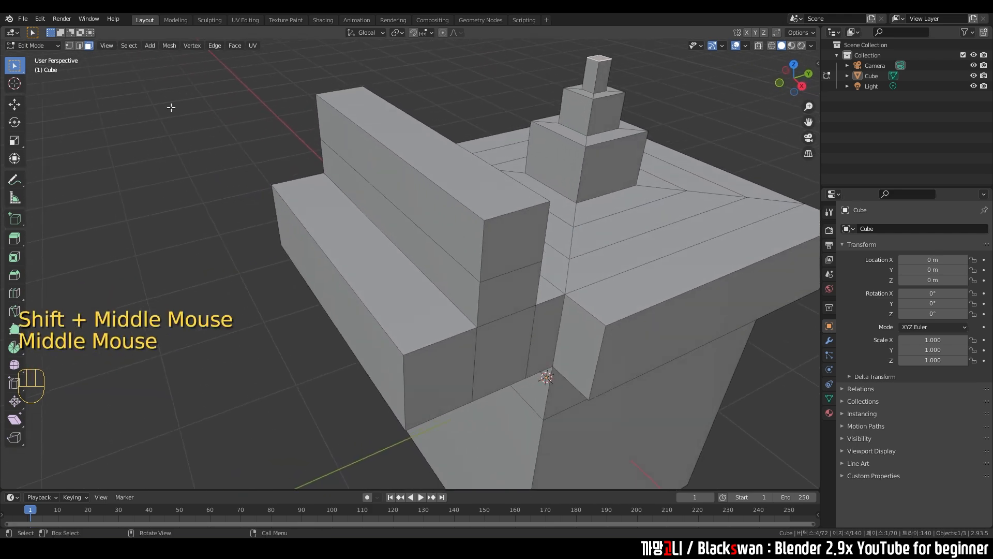
left_click(79, 47)
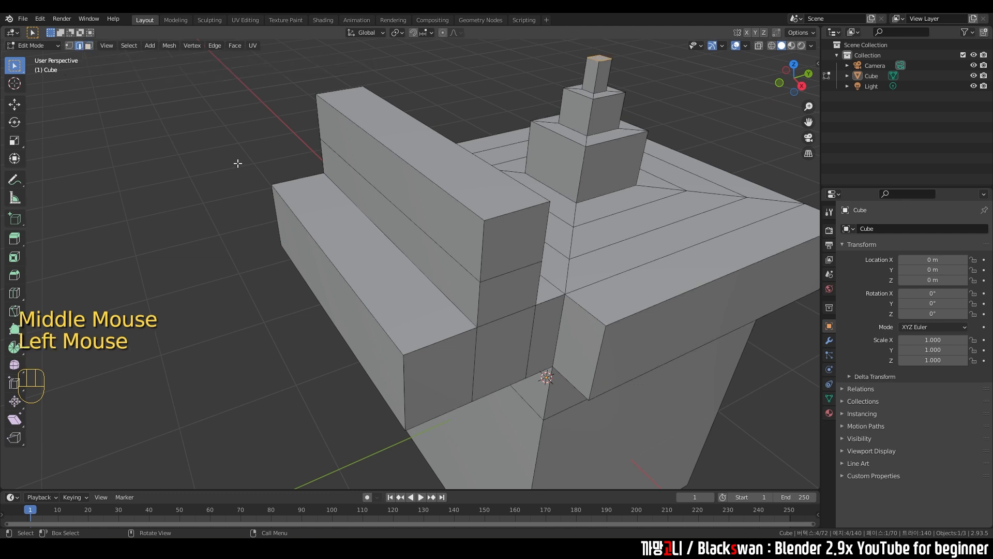
left_click(315, 240)
left_click(320, 248)
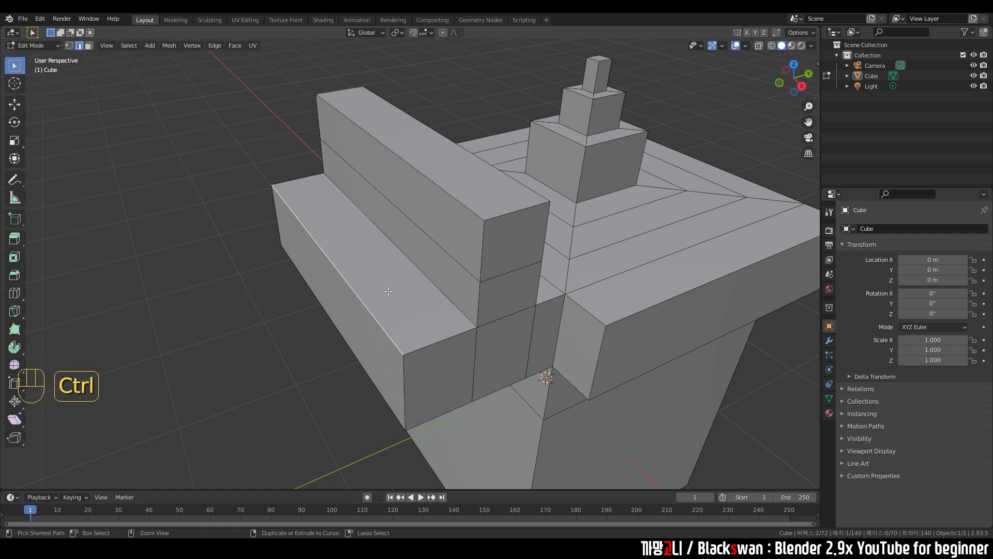
key("ctrl+b")
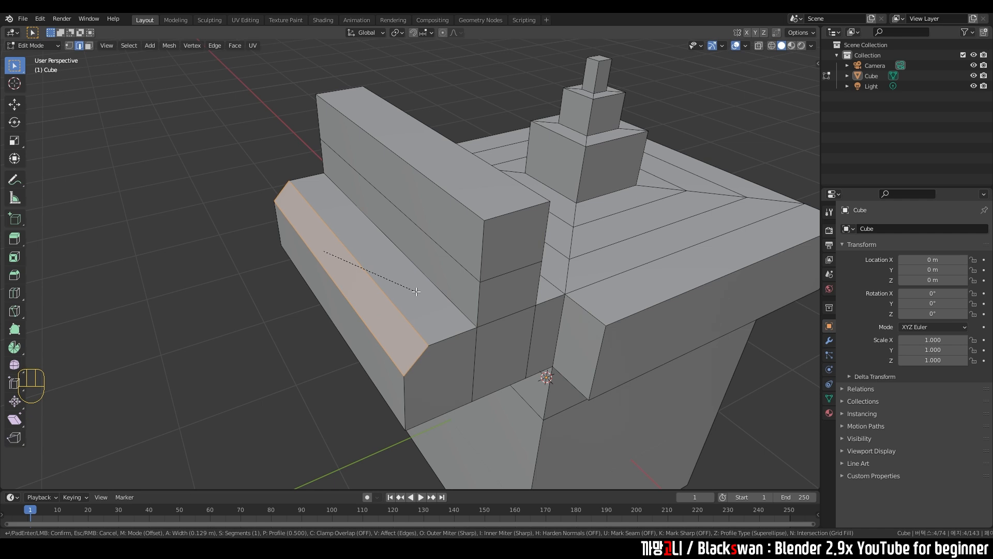
scroll(417, 291, "up", 3)
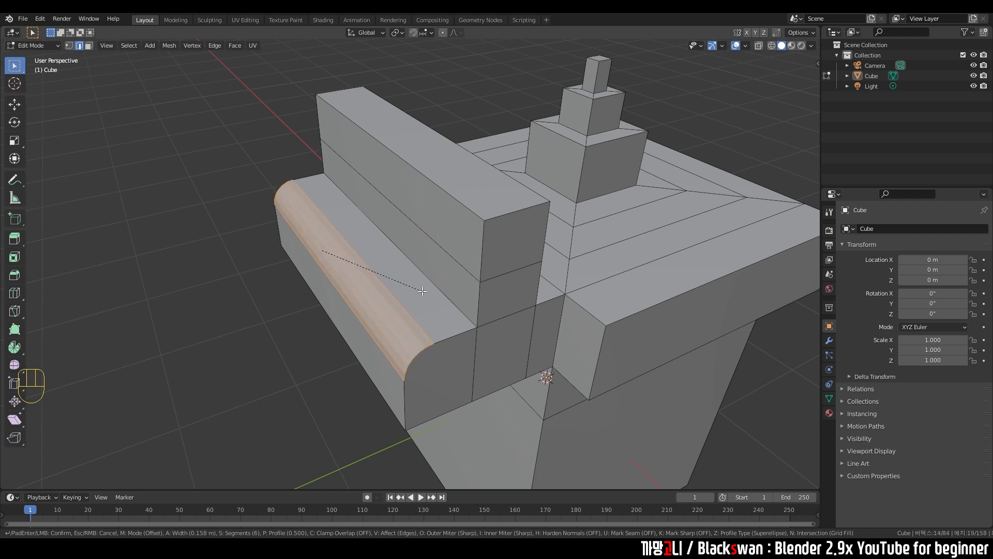
left_click(437, 340)
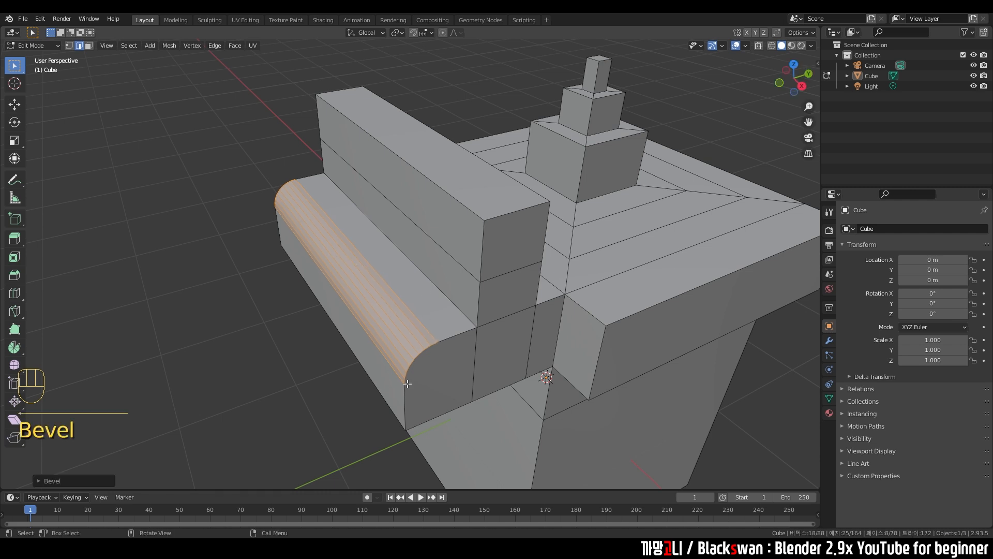
left_click(269, 314)
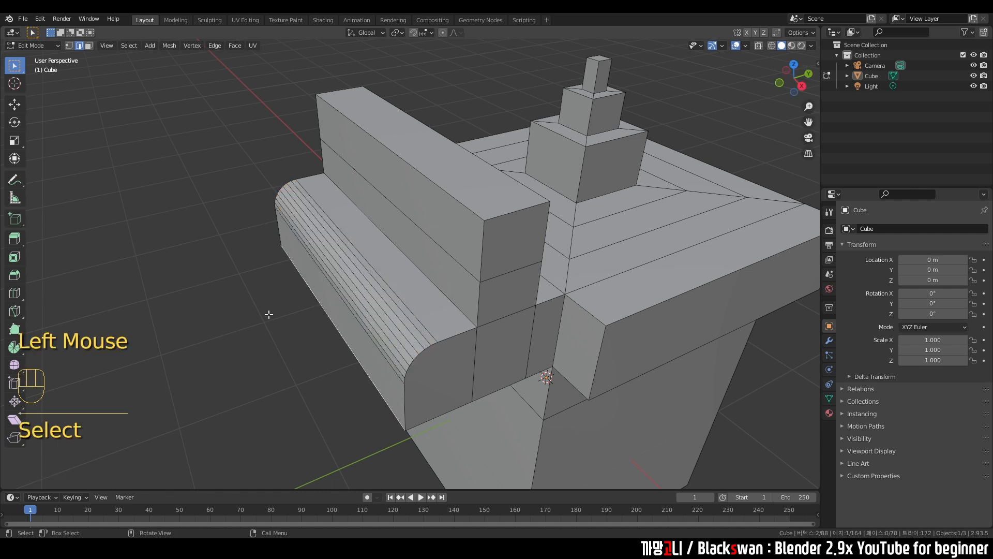
left_click(187, 241)
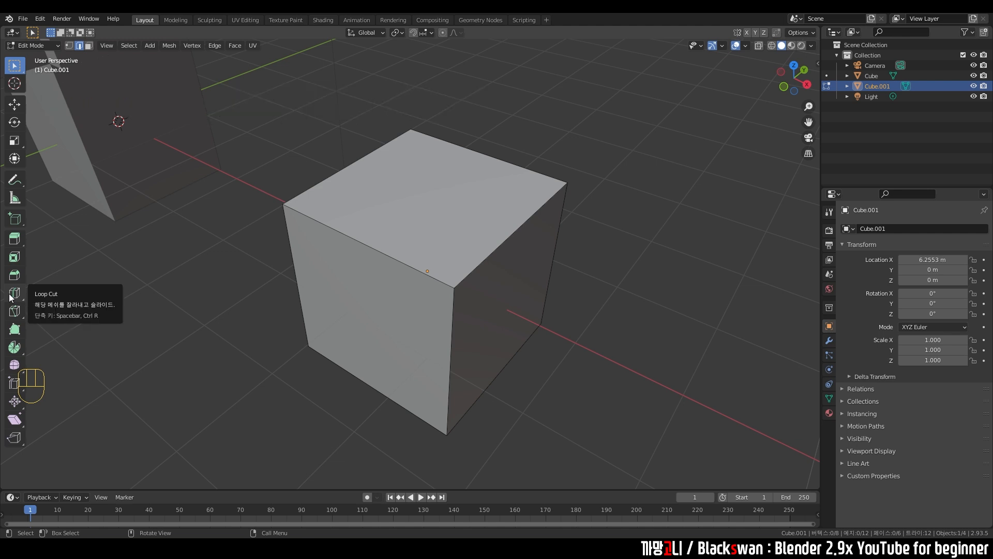
Add one loop cut perpendicular to the X axis on the second cube, slide it toward the -X side, and deselect it
key("ctrl+r")
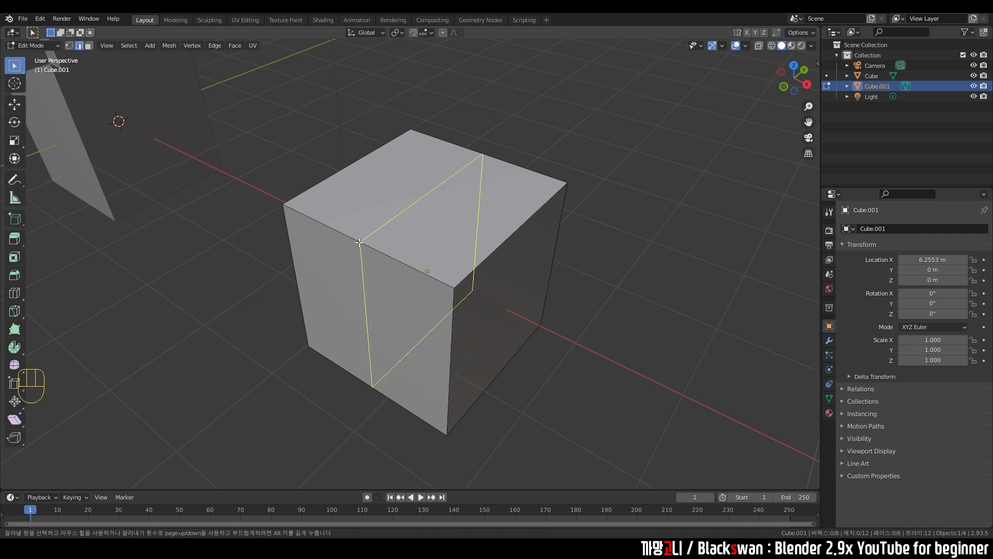
left_click(360, 242)
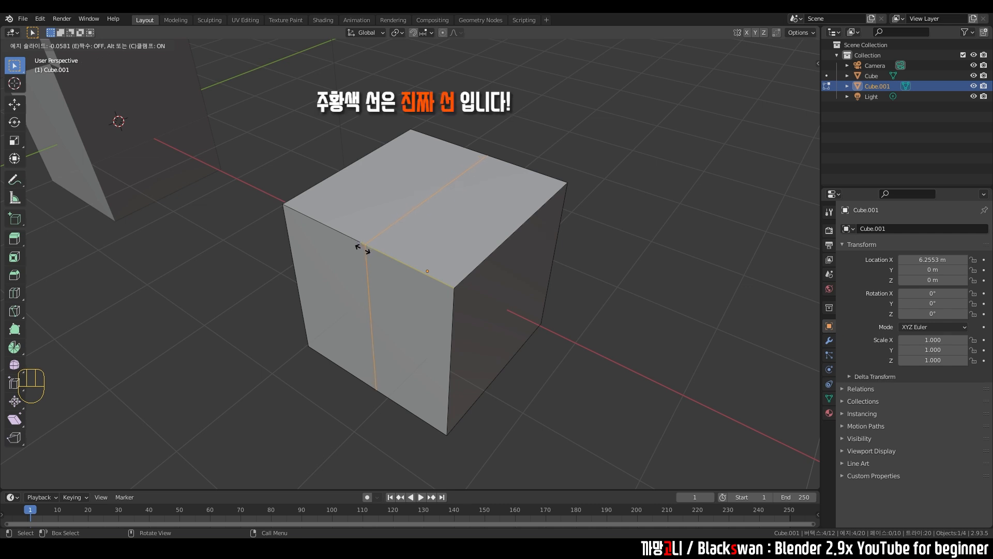
left_click(299, 265)
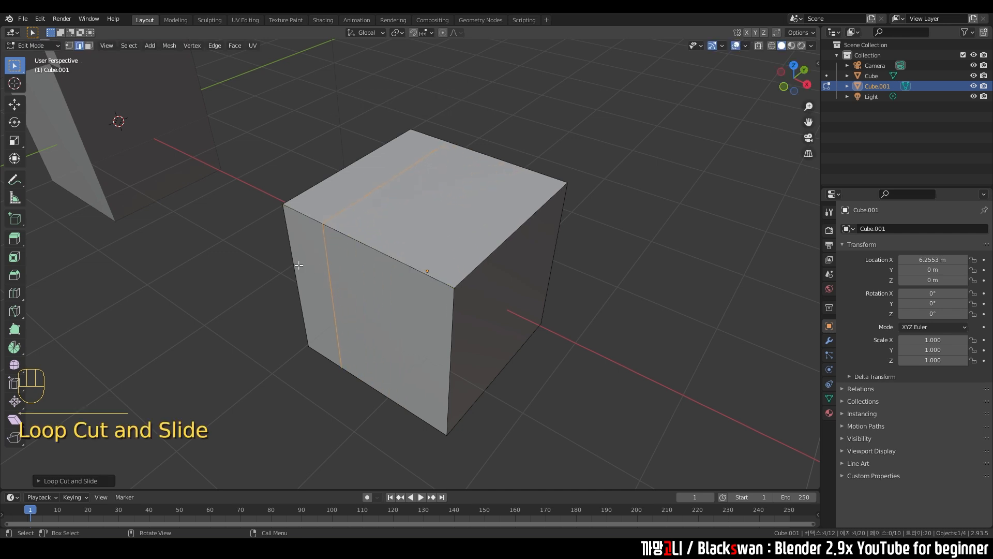
left_click(296, 295)
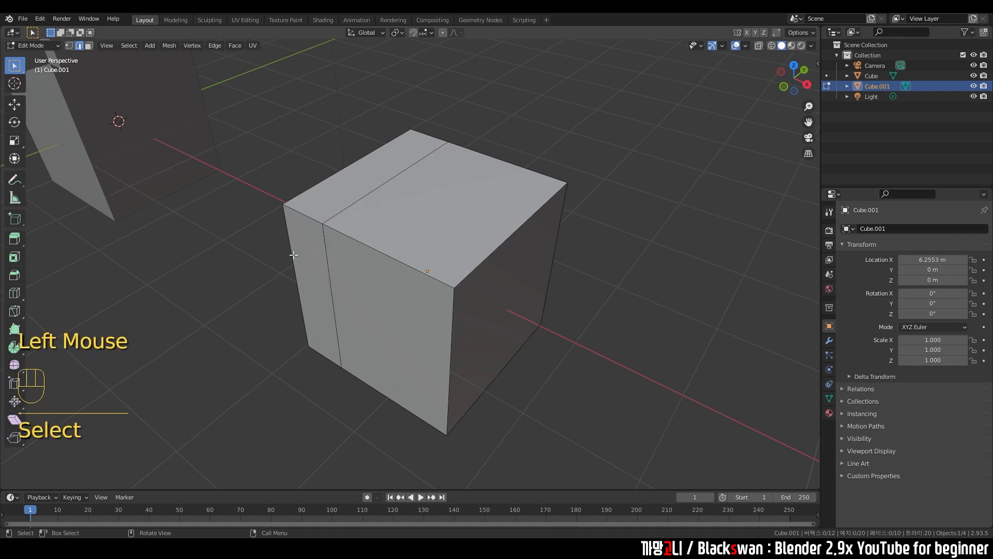
Add a loop cut running along the X axis, crossing the first one, and keep it centred without sliding
middle_click_drag(372, 237, 457, 274)
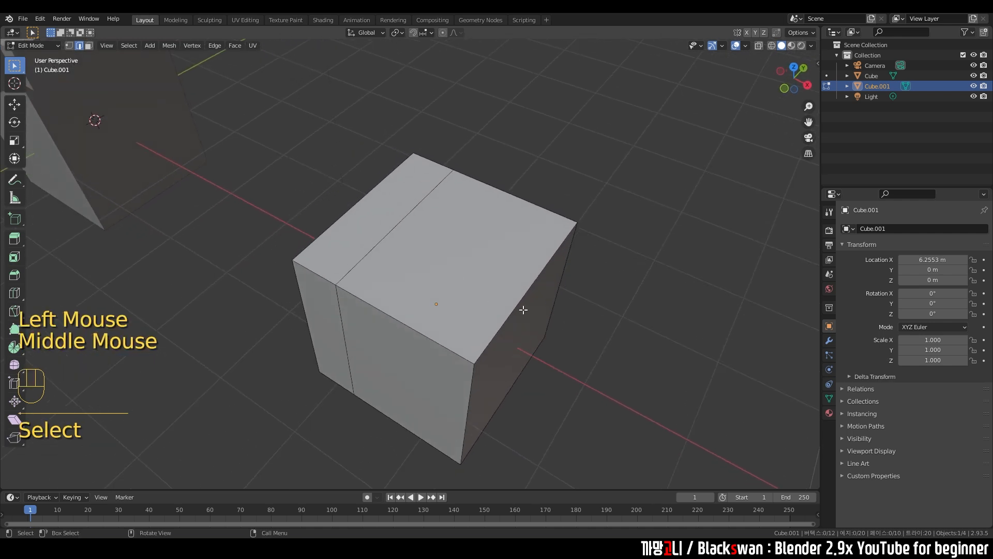
key("ctrl+r")
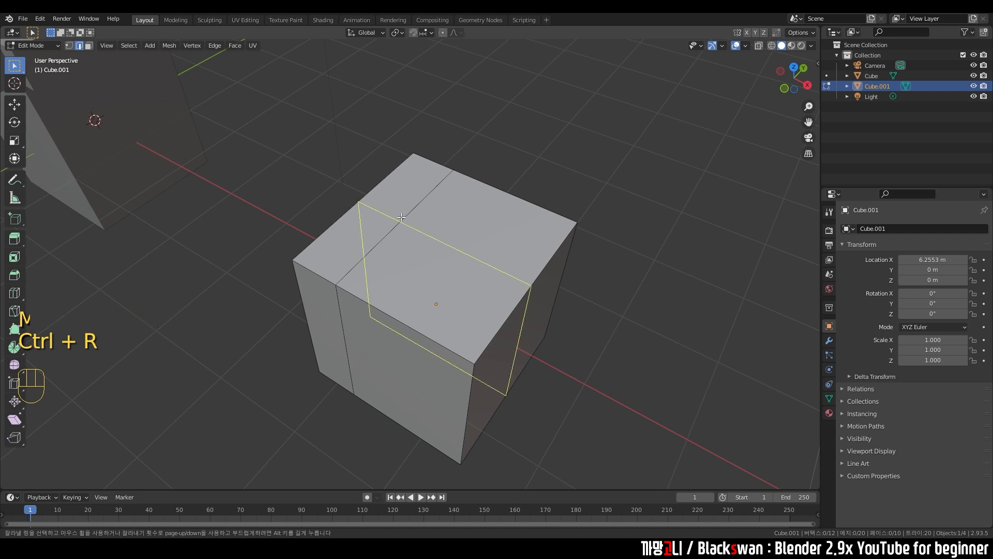
left_click(388, 221)
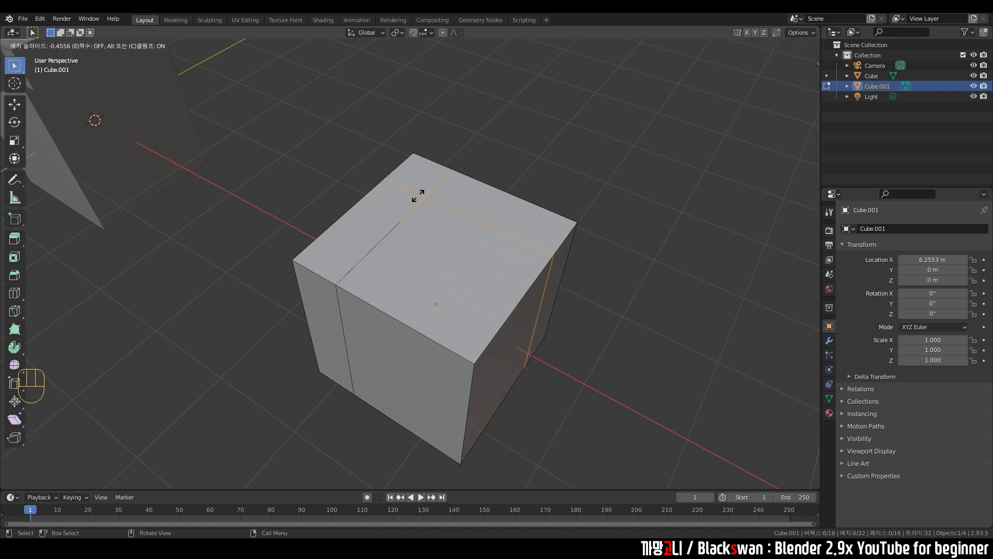
right_click(388, 218)
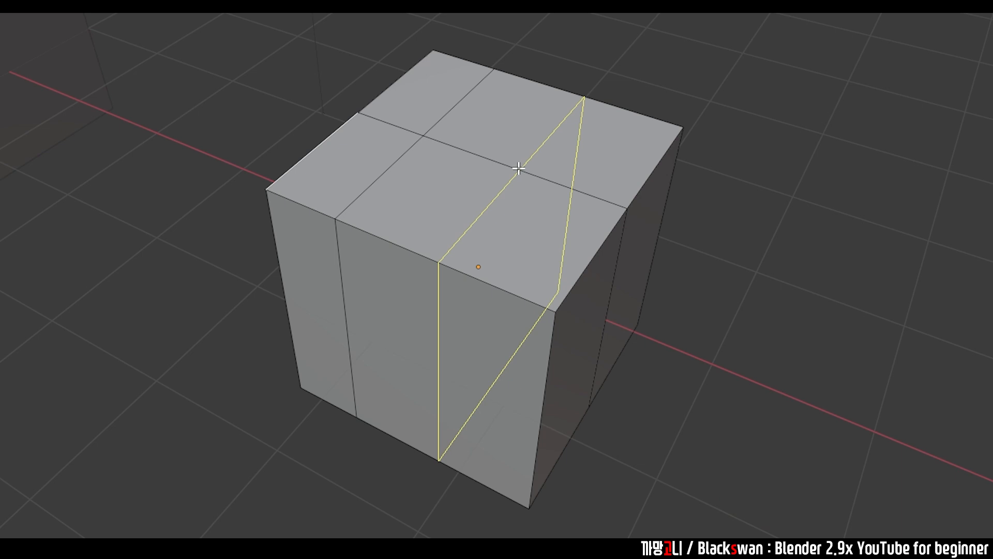
Divide the wide section between the first loop and the +X side with 10 evenly spaced loop cuts, and deselect them
scroll(517, 169, "up", 8)
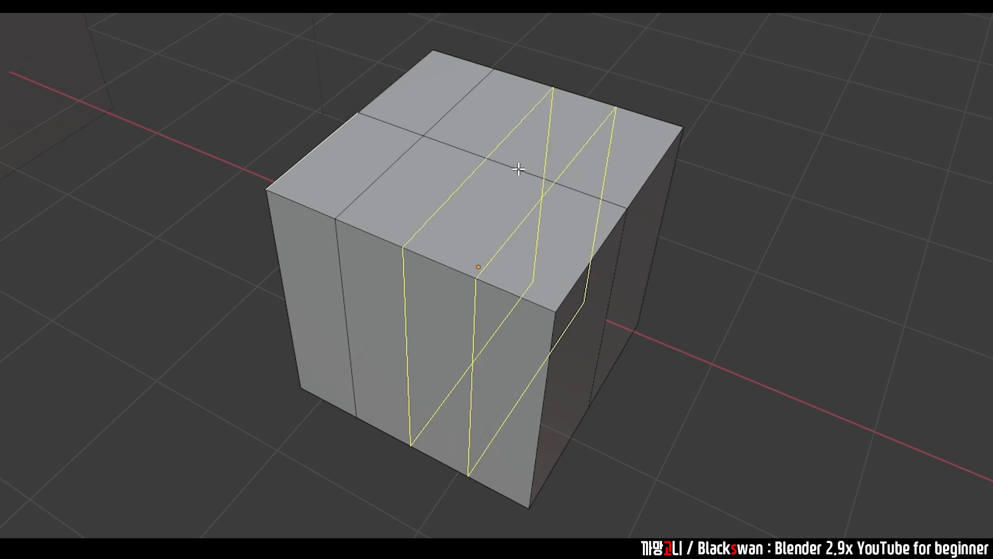
scroll(518, 169, "down", 8)
scroll(518, 169, "up", 10)
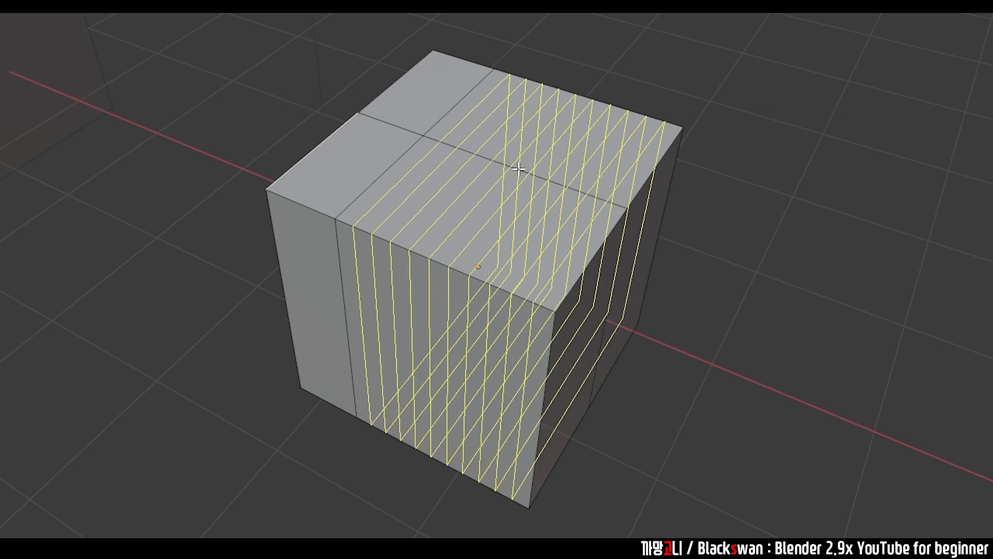
left_click(518, 169)
left_click(518, 169)
left_click(676, 191)
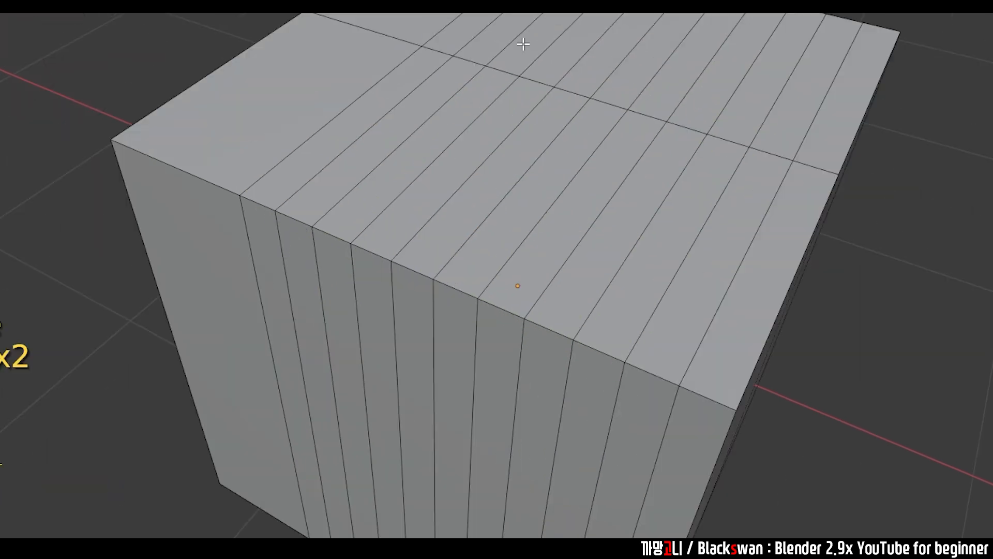
Add another set of evenly spaced loop cuts to the same cube, and clear the selection
scroll(666, 223, "down", 2)
middle_click_drag(623, 234, 587, 257)
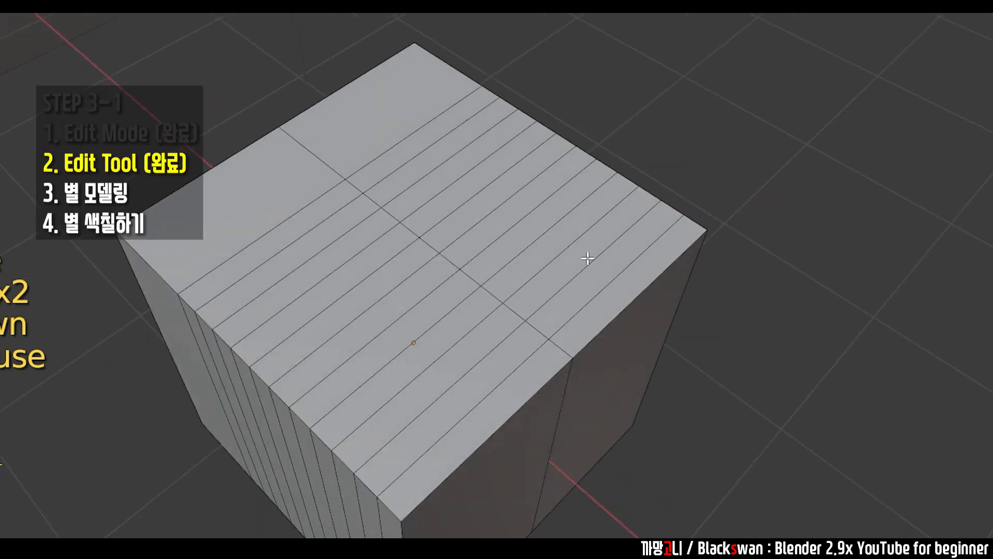
scroll(587, 257, "up", 3)
scroll(298, 265, "up", 9)
left_click(300, 259)
left_click(300, 259)
left_click(687, 117)
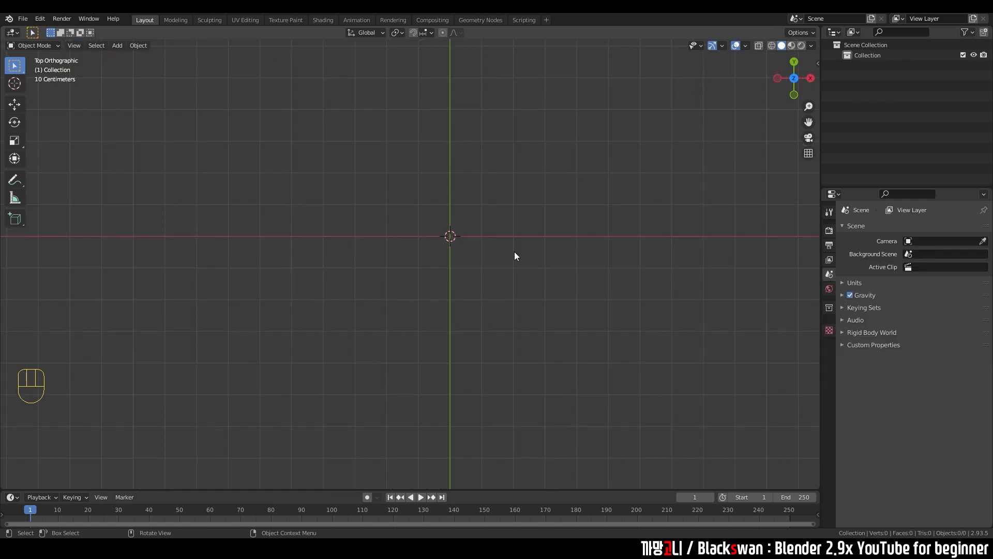
Add a mesh circle at the origin of the empty scene and enter its Edit Mode with vertex selection
key("shift+a")
mouse_move(514, 253)
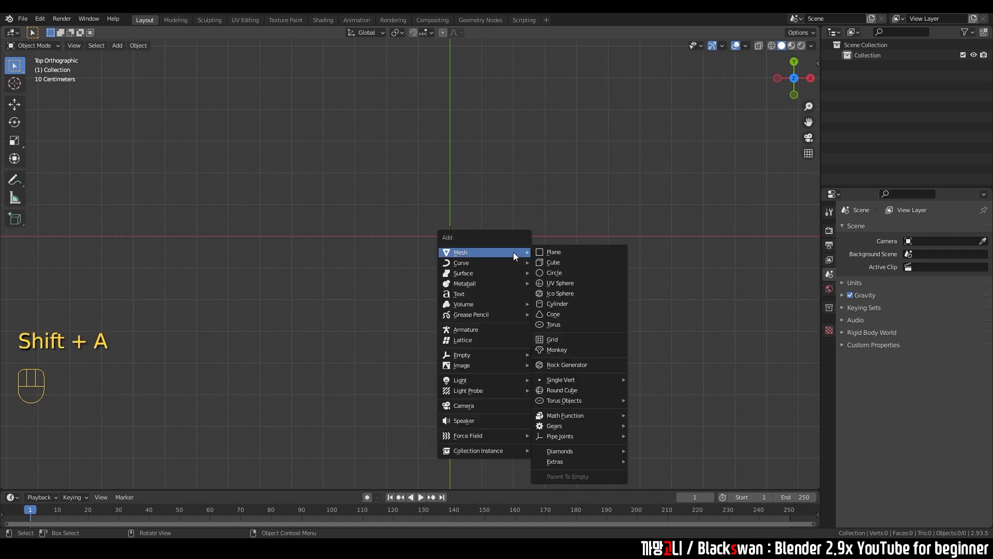
left_click(563, 273)
scroll(546, 274, "up", 4)
middle_click_drag(547, 278, 439, 313, "shift")
scroll(515, 159, "up", 3)
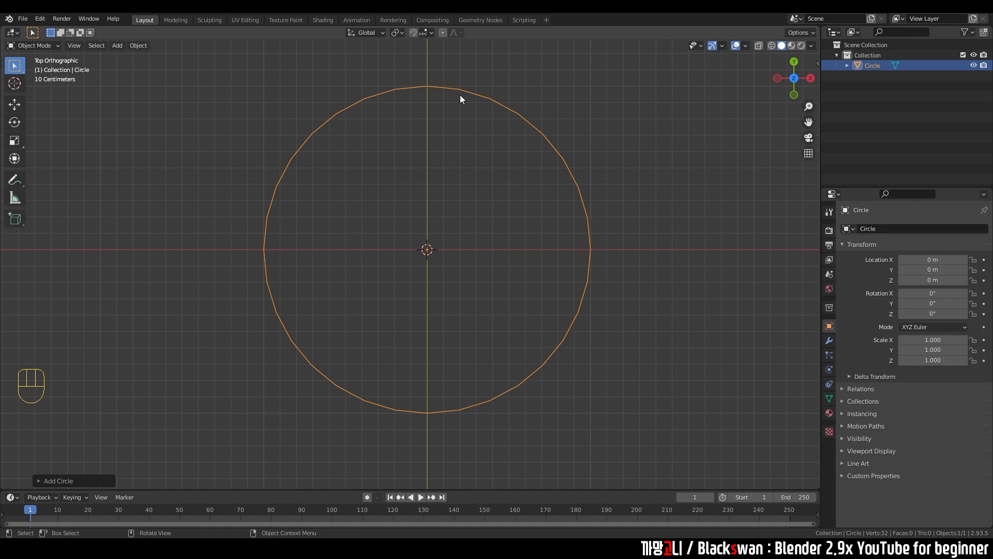
key("Tab")
key("1")
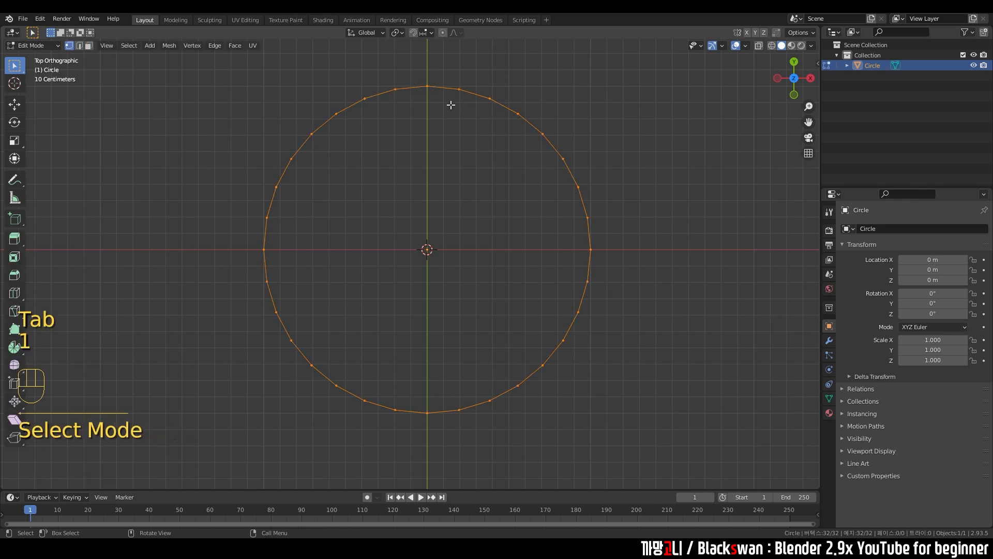
Select vertices successively along the circle's upper-right arc and clear the selection
left_click(429, 84)
left_click(459, 89)
left_click_drag(481, 90, 502, 106)
left_click_drag(512, 98, 536, 131)
left_click_drag(536, 121, 565, 156)
left_click_drag(556, 149, 585, 188)
left_click(623, 179)
scroll(623, 179, "down", 2)
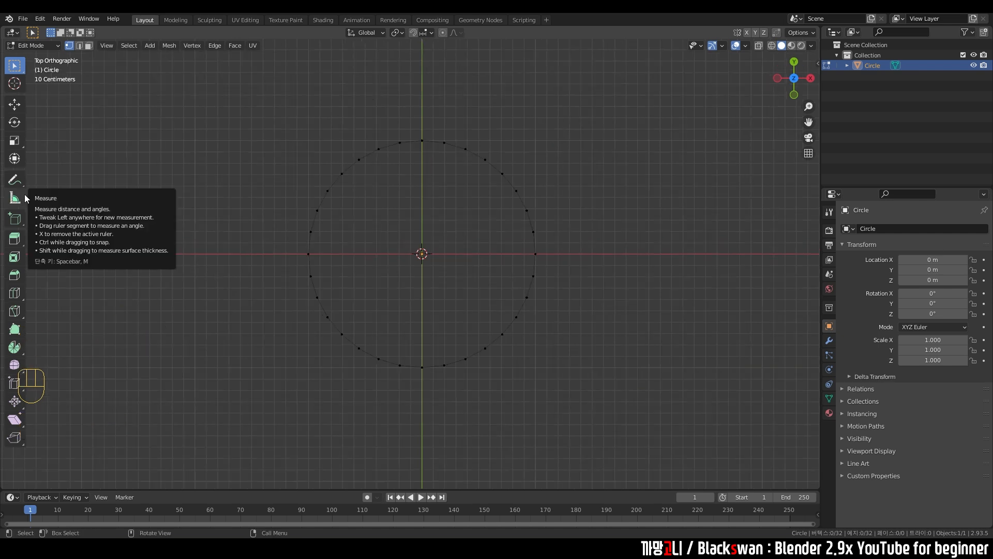
Sketch a rough five-pointed star over the circle with the Annotate tool, marking its tips
left_click(14, 180)
mouse_move(421, 139)
left_mouse_down()
mouse_move(377, 200)
mouse_move(448, 270)
mouse_move(406, 212)
mouse_move(409, 285)
mouse_move(459, 215)
mouse_move(423, 140)
left_mouse_up()
left_click_drag(513, 262, 516, 265)
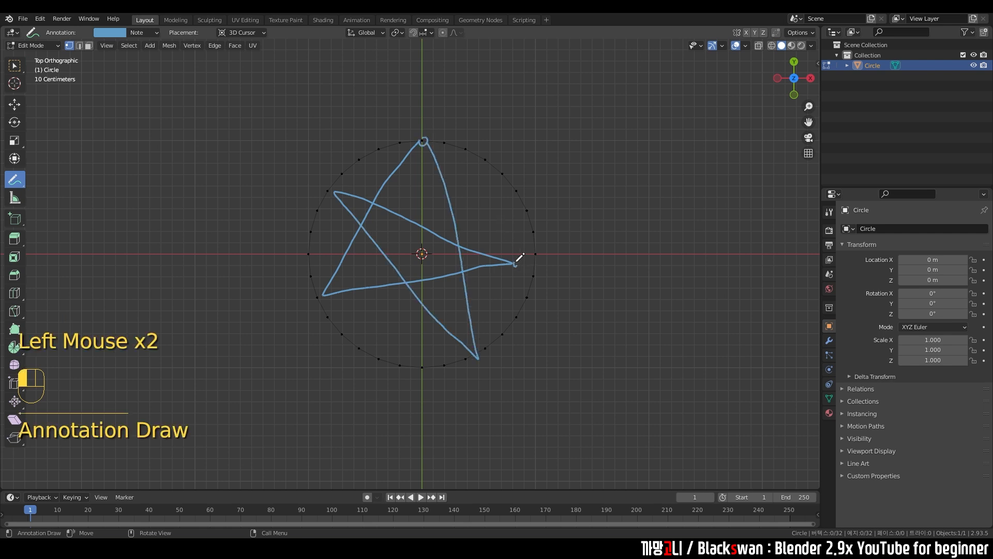
left_click_drag(475, 360, 484, 363)
left_click_drag(321, 290, 324, 295)
left_click_drag(335, 191, 329, 181)
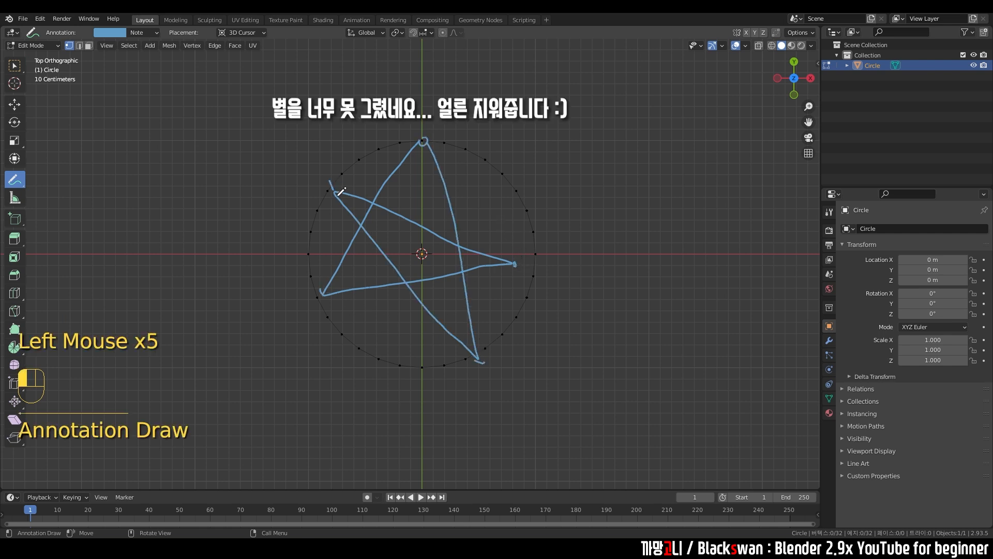
Delete the star annotation and return to the selection tool
left_click(149, 33)
left_click(210, 75)
left_click(14, 66)
Leave Edit Mode and move the circle along the X axis to about -3.61 m
key("Tab")
scroll(490, 195, "down", 2)
left_click_drag(366, 193, 520, 287)
key("g")
left_click(277, 288)
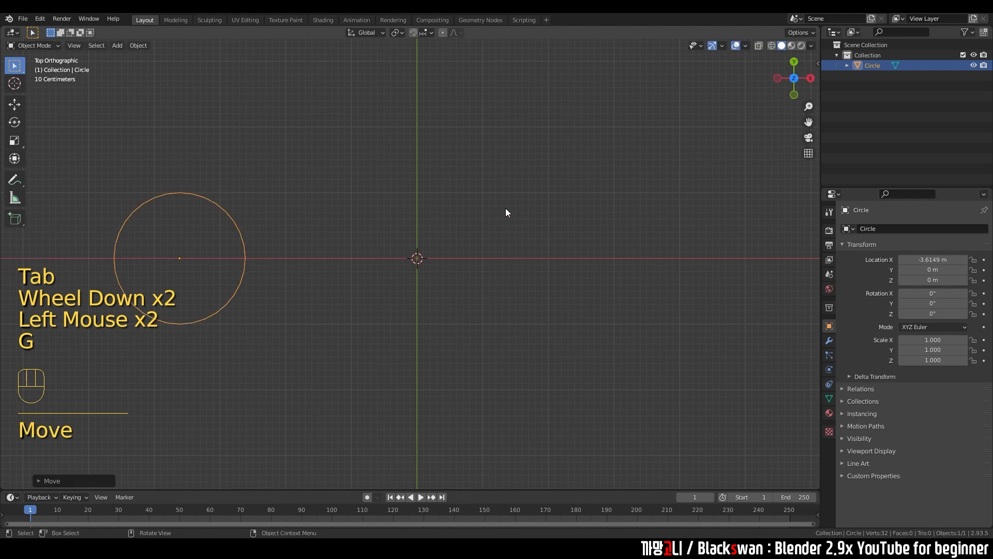
Add a second mesh circle at the origin and expand its creation settings
left_click(538, 201)
key("shift+a")
mouse_move(538, 201)
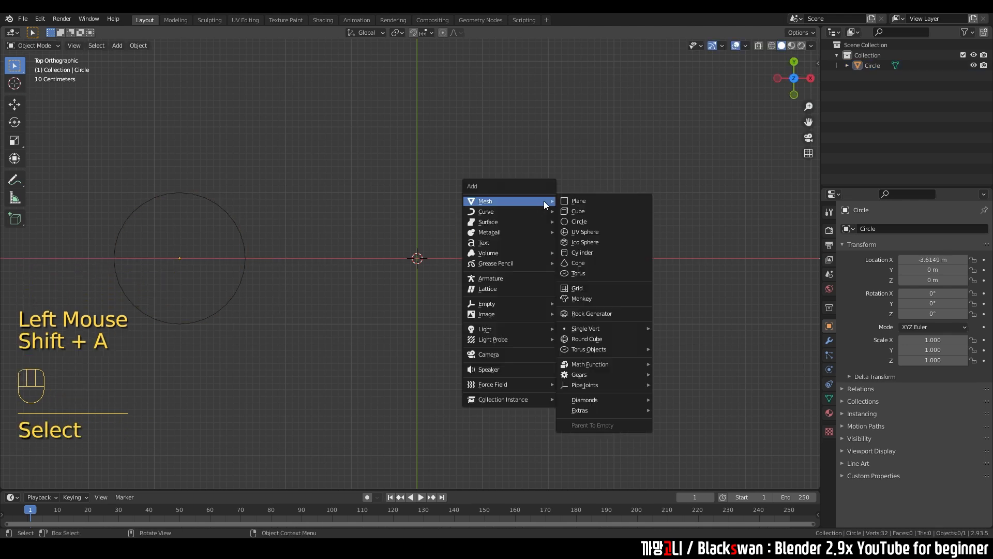
left_click(580, 222)
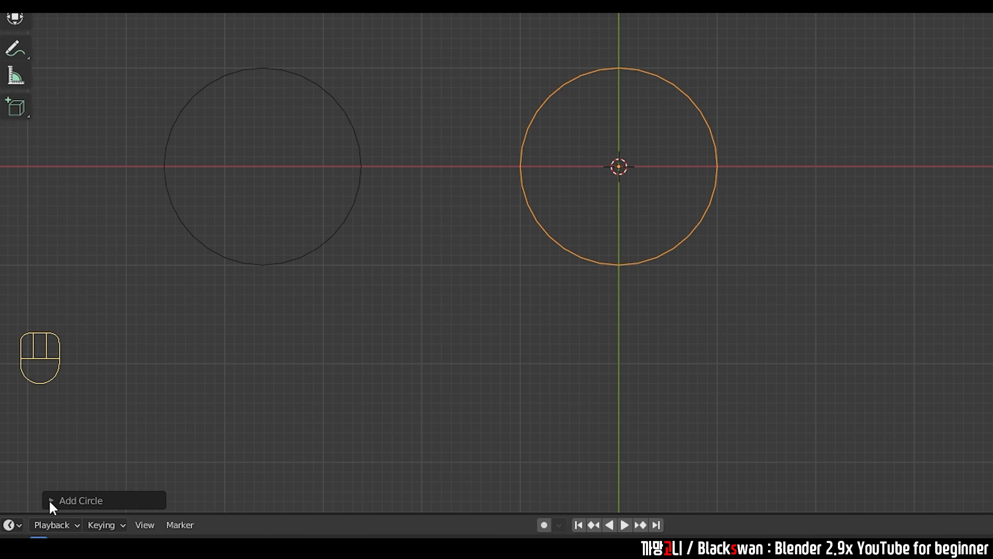
left_click(50, 500)
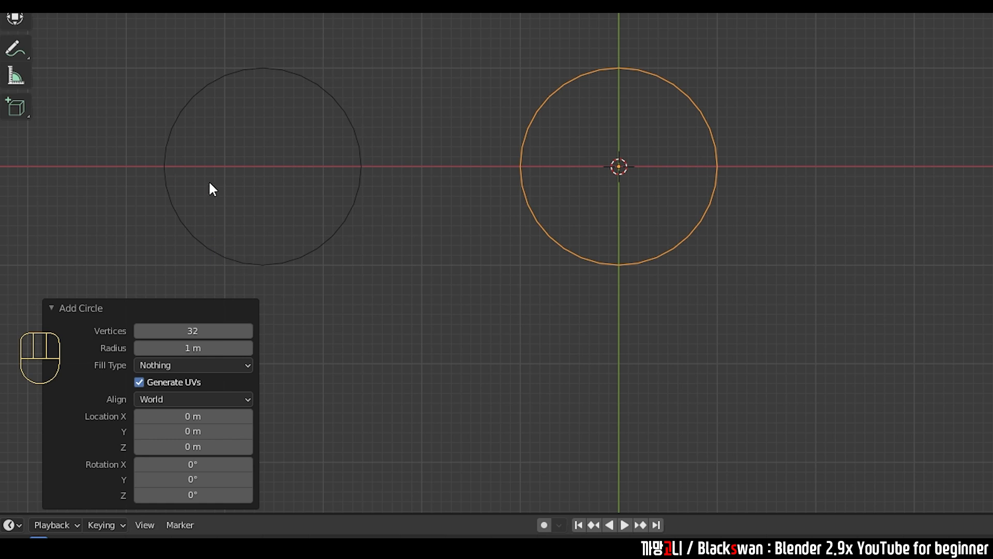
Set the new circle's vertex count to 5
left_click(197, 334)
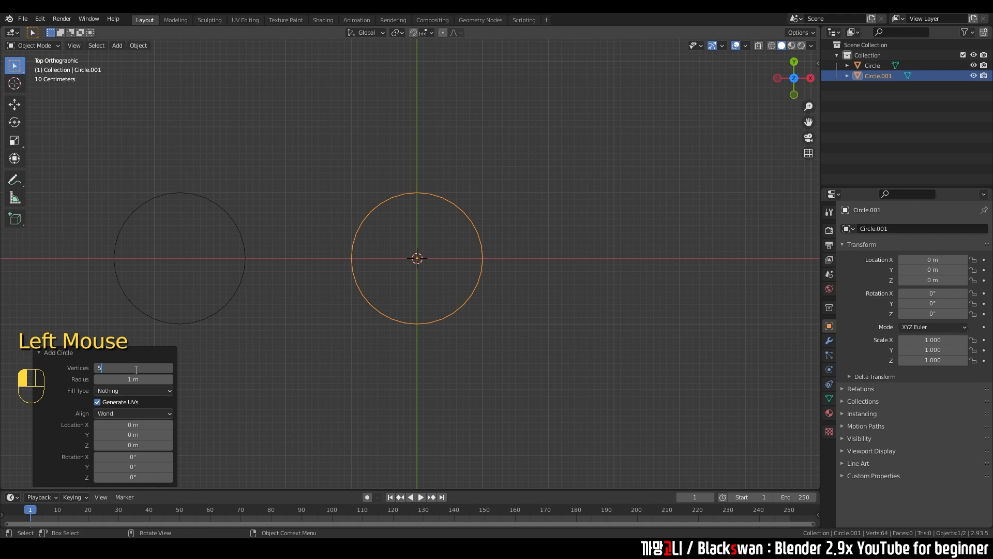
type("5")
key("Return")
scroll(520, 255, "up", 4)
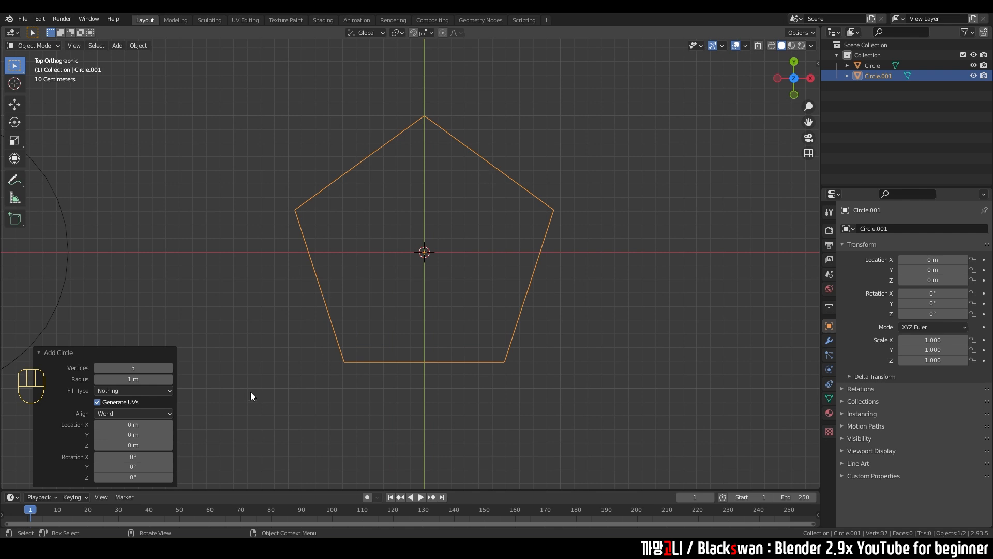
Set the new circle's vertex count to 10 and deselect the object
left_click(146, 368)
key("Return")
left_click(648, 205)
left_click_drag(309, 112, 621, 160)
left_click(620, 160)
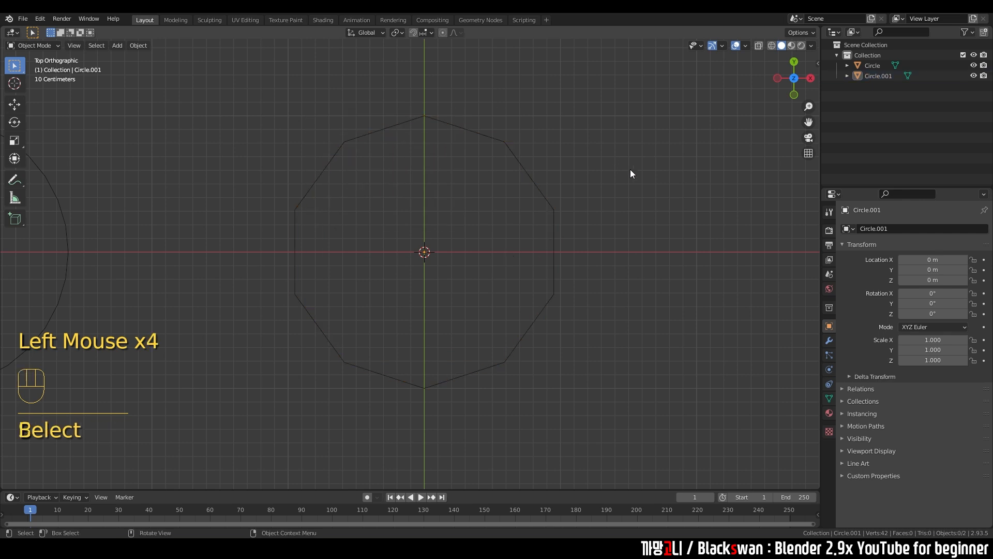
Enter Edit Mode on the ten-sided circle and clear the vertex selection
left_click(554, 213)
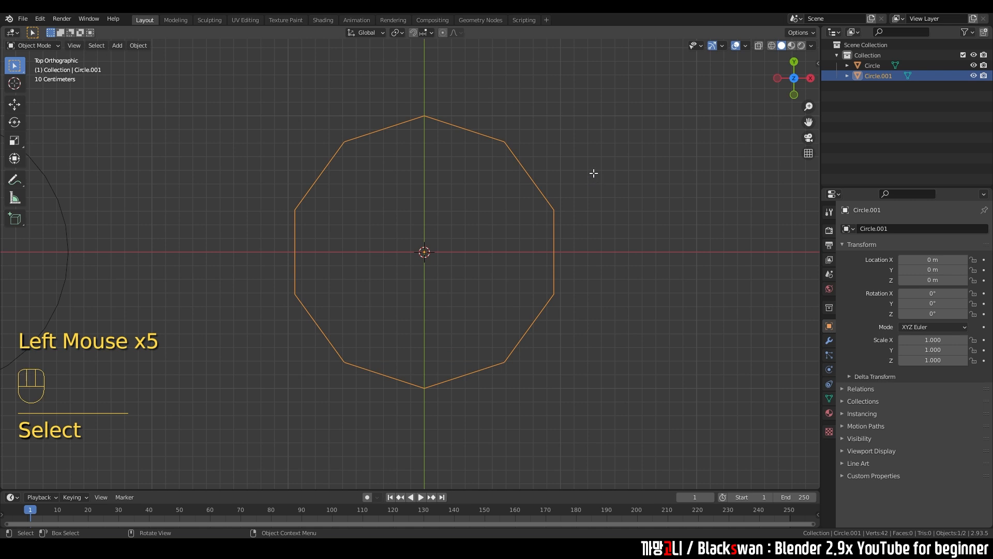
key("Tab")
left_click(604, 145)
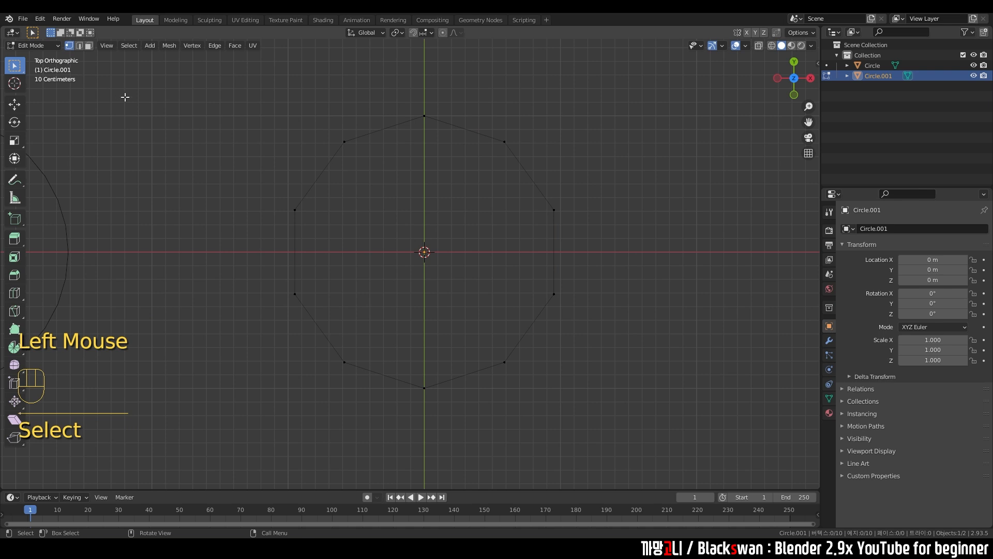
Try to select parts of the ten-sided outline in face select mode
key("3")
left_click_drag(382, 95, 478, 154)
left_click_drag(391, 94, 453, 151)
left_click(371, 168)
left_click(500, 141)
left_click_drag(509, 126, 552, 174)
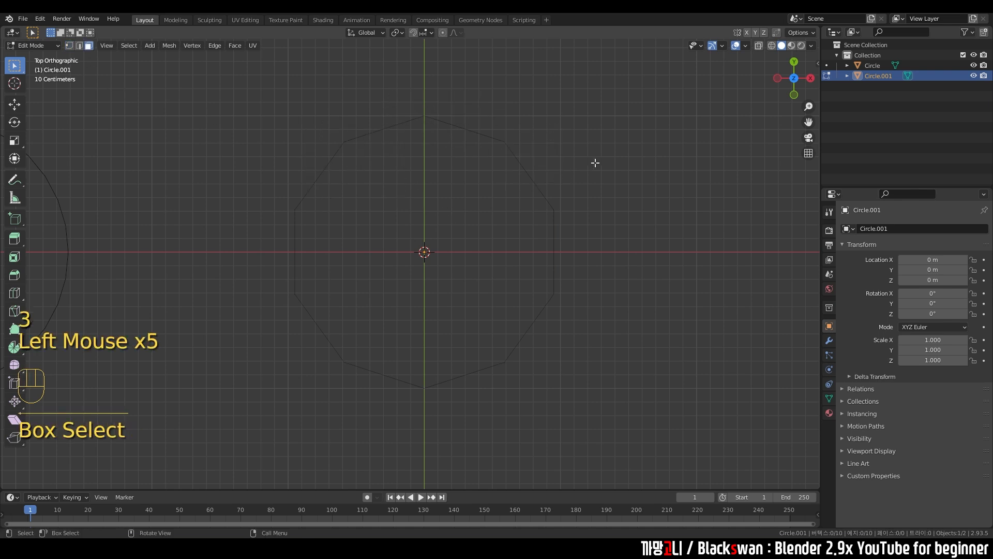
Return to vertex selection, box-select the whole outline and single upper vertices as a test, and clear the selection
key("1")
left_click_drag(224, 95, 631, 429)
left_click(653, 306)
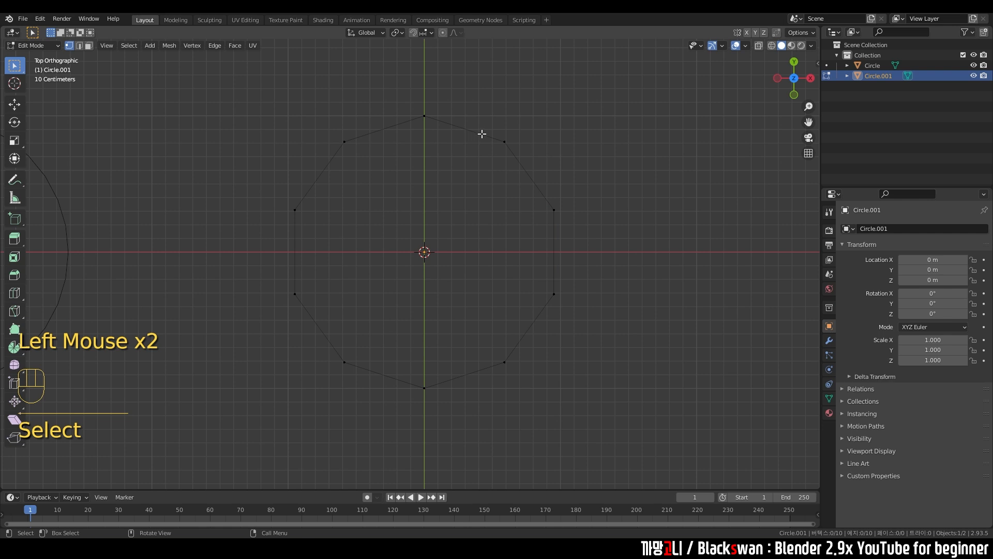
left_click_drag(472, 115, 510, 148)
left_click_drag(333, 129, 371, 167)
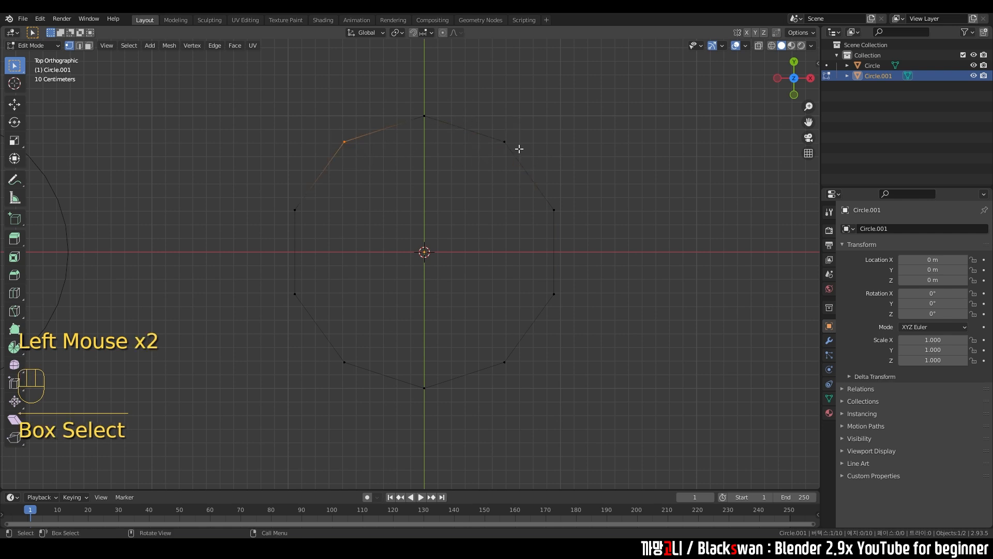
left_click(583, 129)
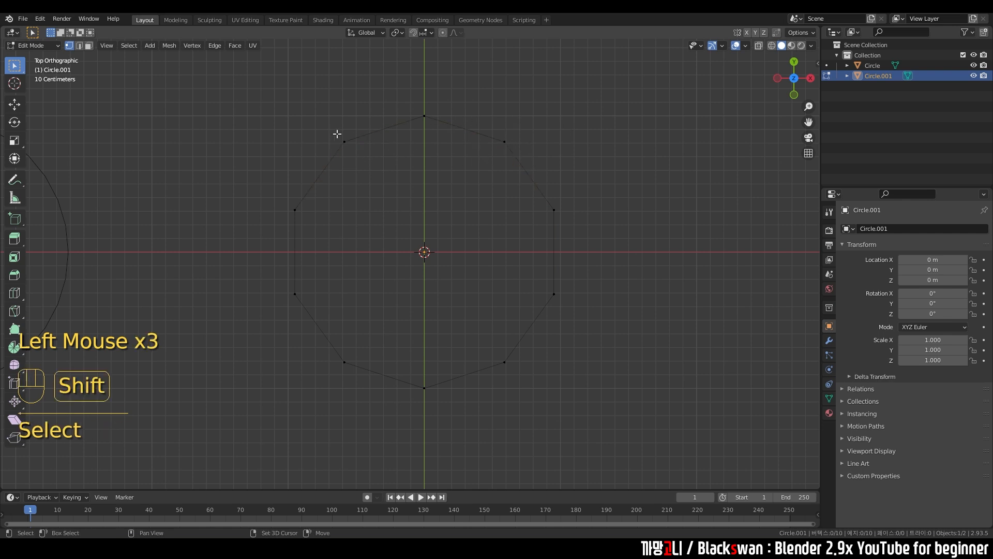
Select every other vertex of the ten-sided circle, five in all, including the bottom one but not the top one
left_click_drag(336, 127, 364, 161, "shift")
left_click_drag(486, 129, 522, 166, "shift")
left_click_drag(538, 273, 568, 312, "shift")
left_click_drag(393, 365, 440, 405, "shift")
left_click_drag(257, 271, 324, 310, "shift")
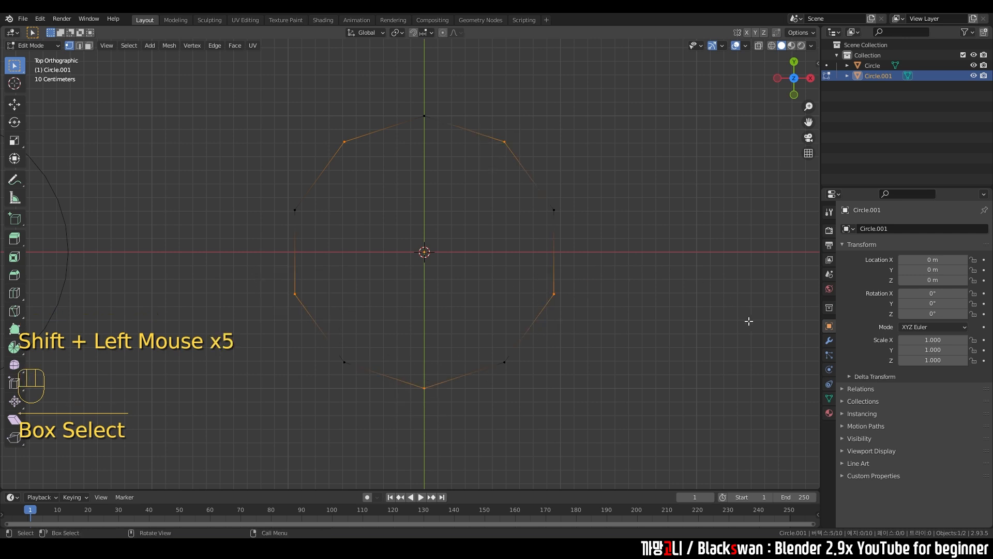
Scale the five selected vertices by about 0.372 and again by about 1.466 to form a star outline, and deselect them
key("s")
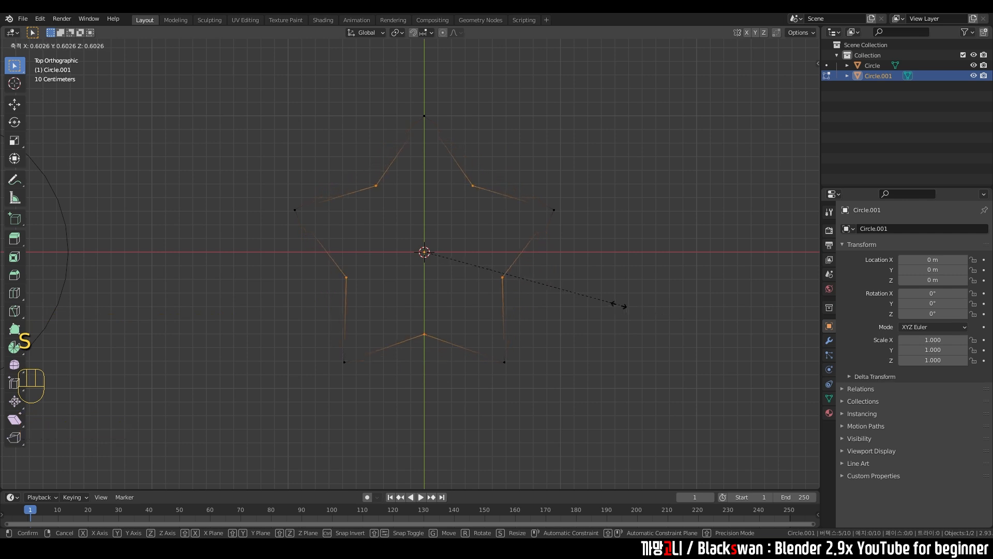
left_click(541, 290)
key("s")
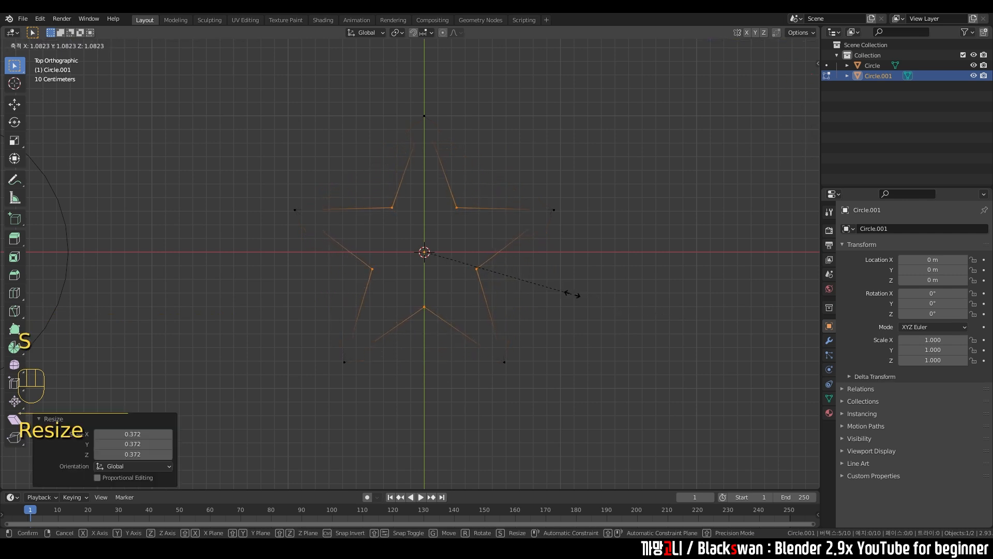
left_click(624, 309)
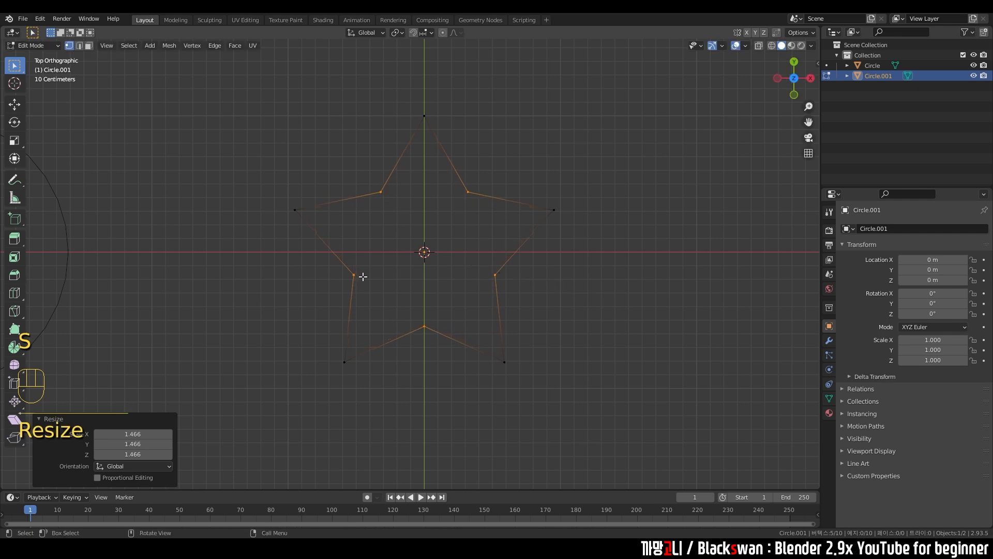
left_click(610, 315)
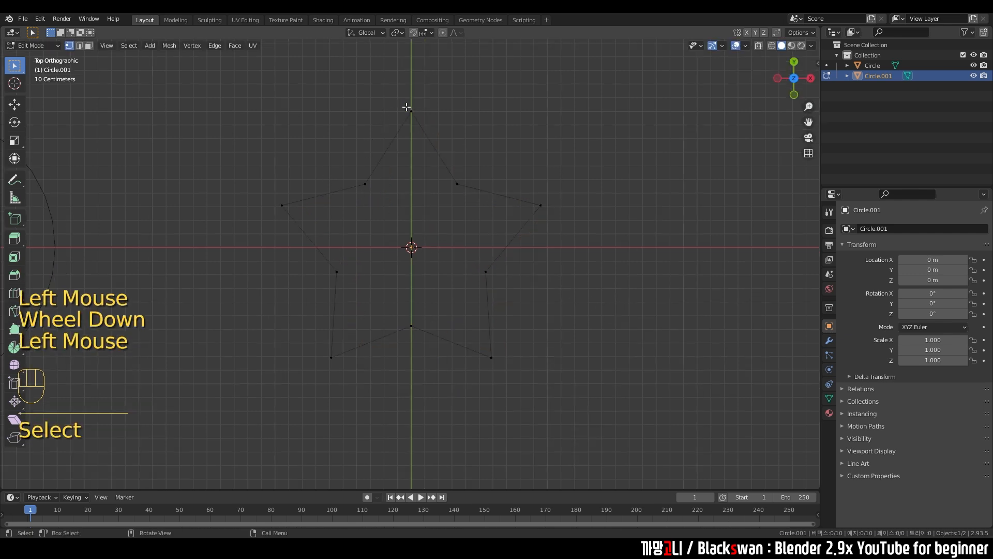
Box-select the star's top tip and the entire outline as tests, clearing the selection each time
left_click_drag(407, 107, 414, 149)
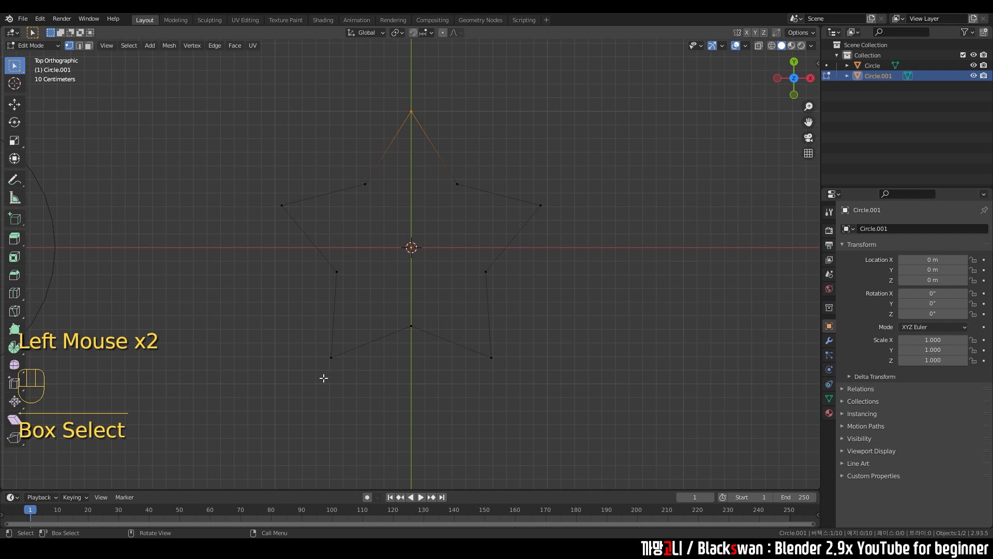
left_click(569, 235)
left_click(258, 101)
left_click_drag(214, 75, 578, 385)
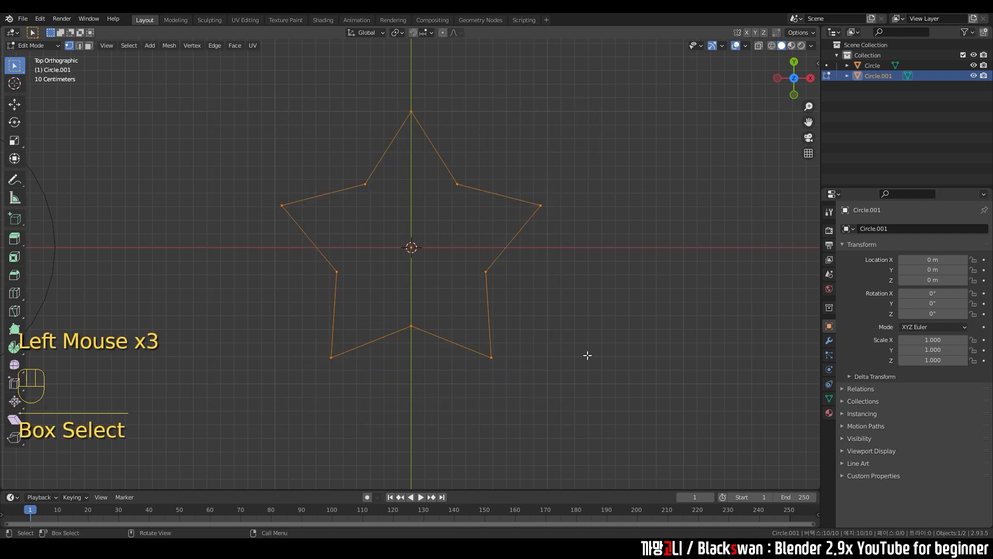
left_click(603, 277)
left_click_drag(224, 77, 632, 416)
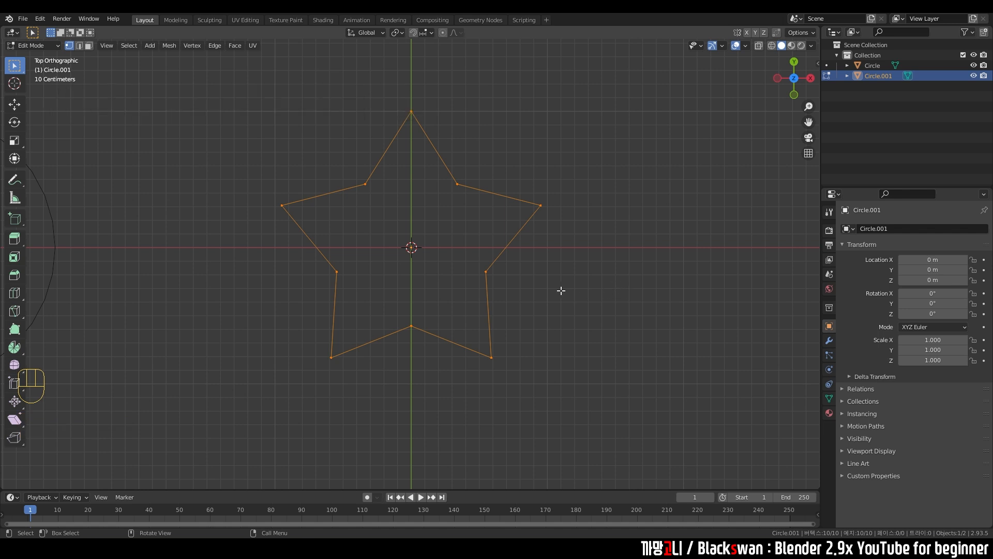
left_click(314, 139)
Select all vertices of the star outline, fill it with a face, and clear the selection
left_click_drag(200, 91, 626, 412)
key("f")
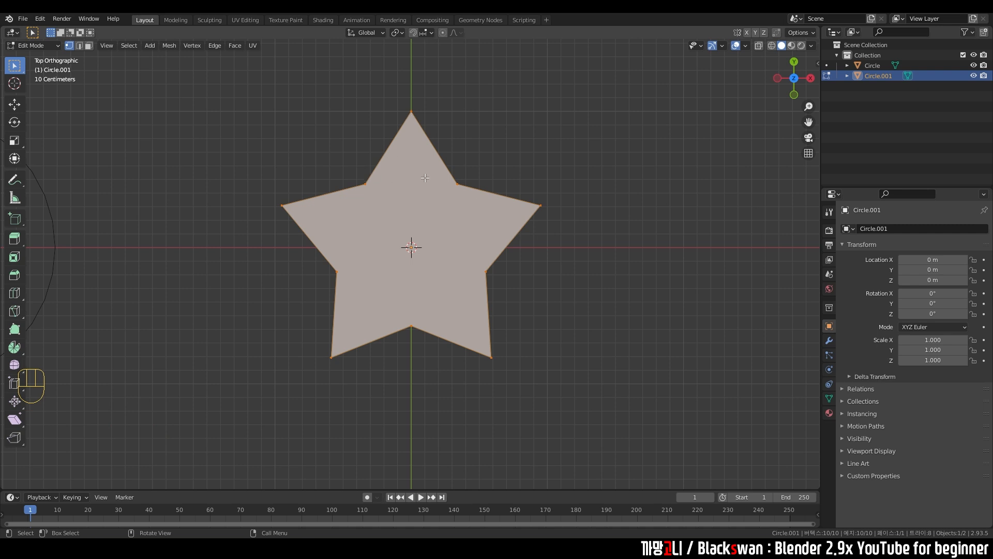
middle_click_drag(552, 266, 585, 262)
left_click(585, 262)
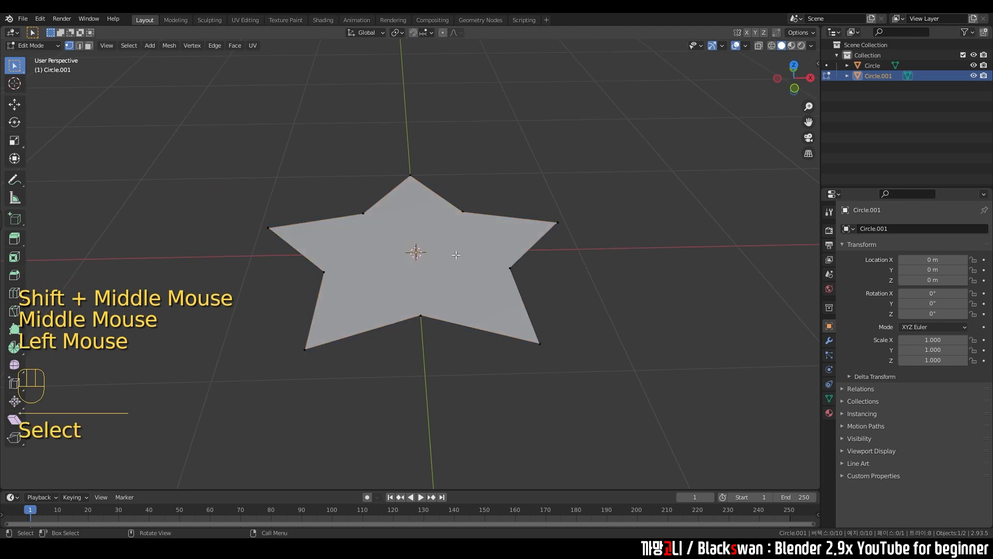
Select the star's face in face select mode and extrude it upward by about 0.293 m
left_click(89, 46)
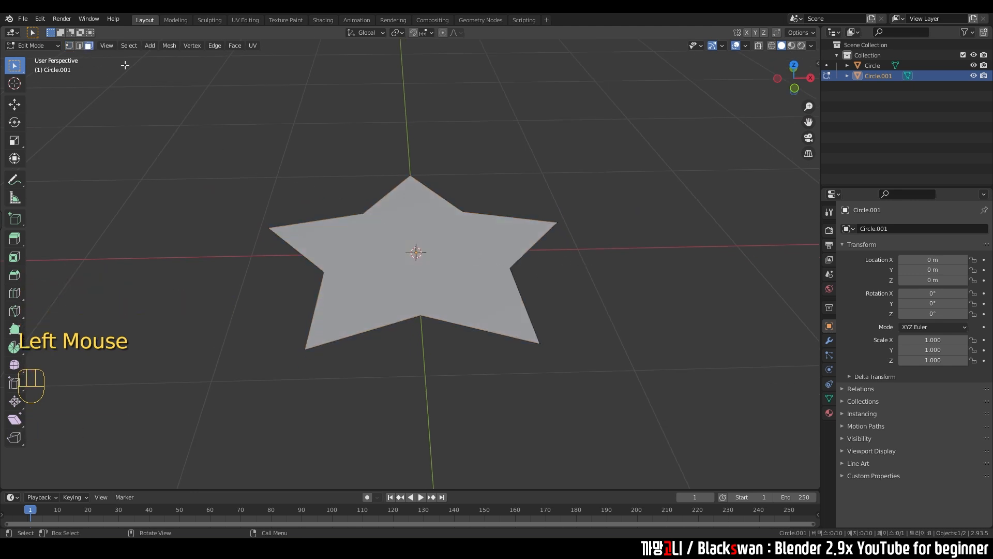
left_click(419, 248)
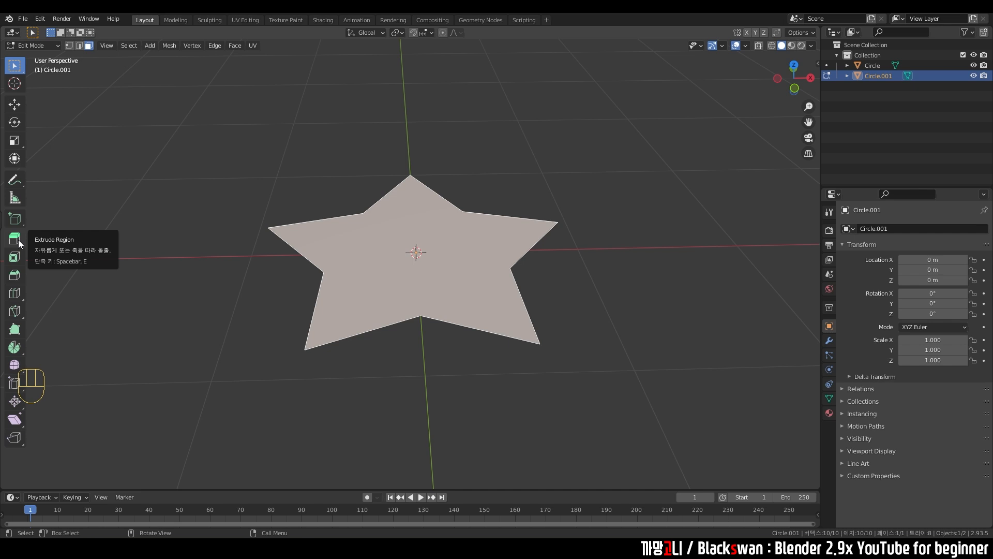
key("e")
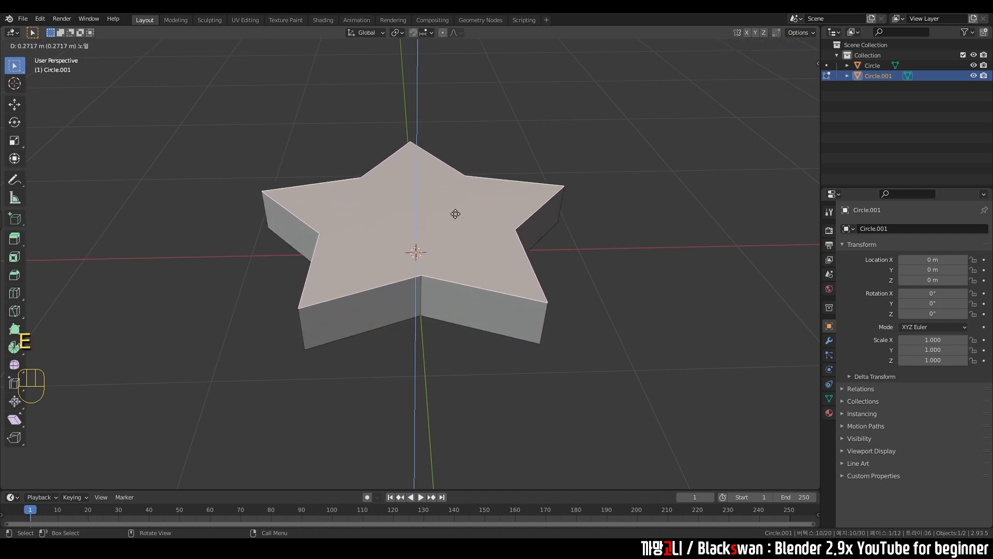
left_click(454, 224)
Try to merge the vertices of the star's top face at their center
middle_click_drag(454, 224, 493, 204)
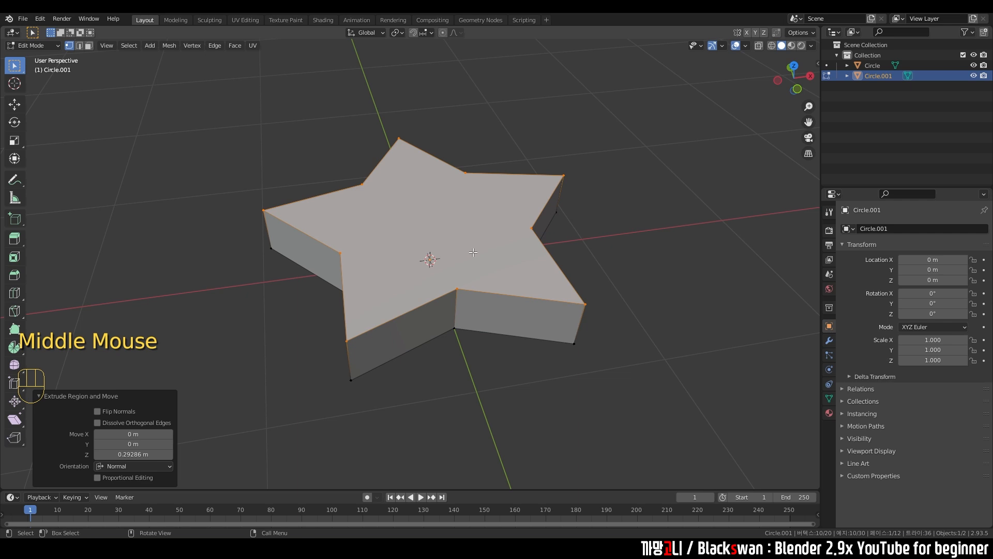
scroll(468, 182, "up", 2)
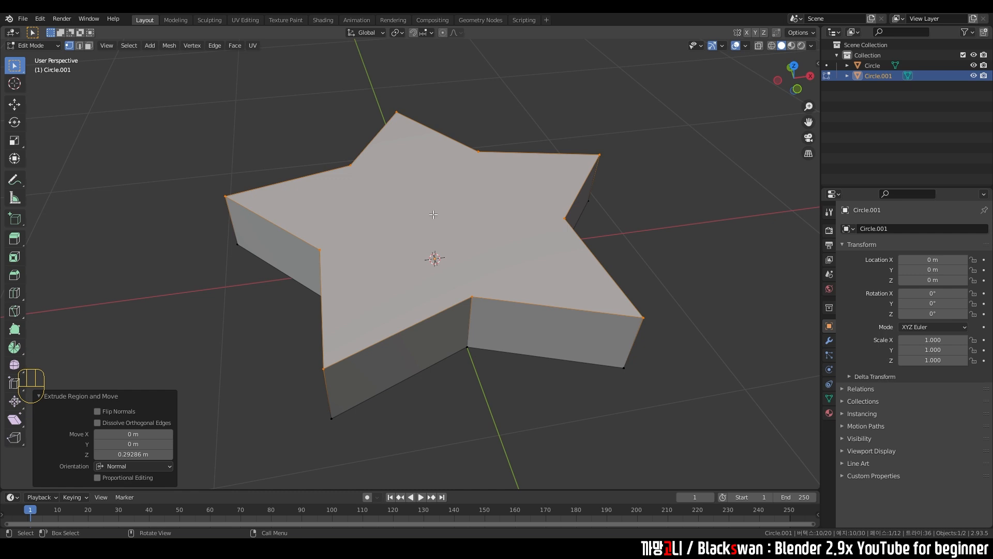
middle_click_drag(434, 215, 419, 233)
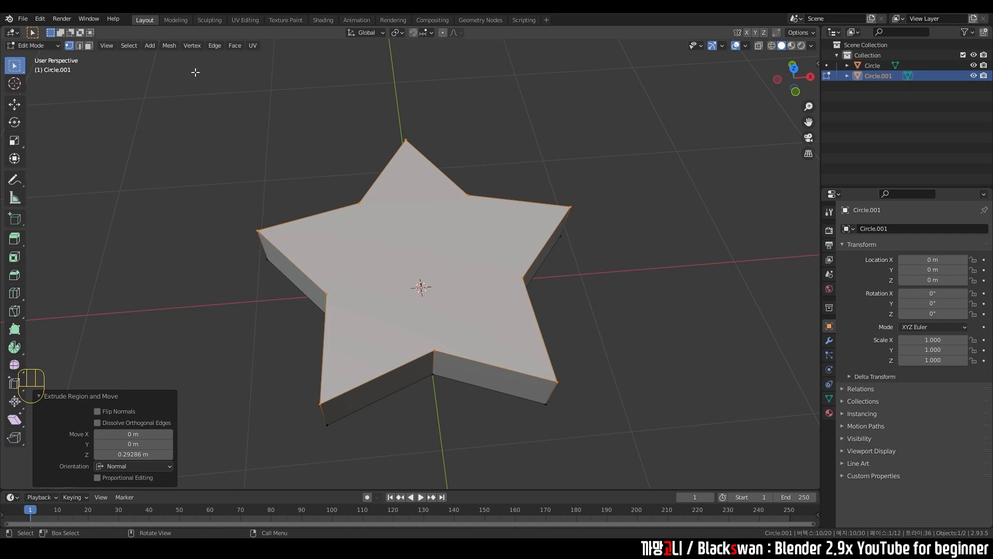
left_click(163, 46)
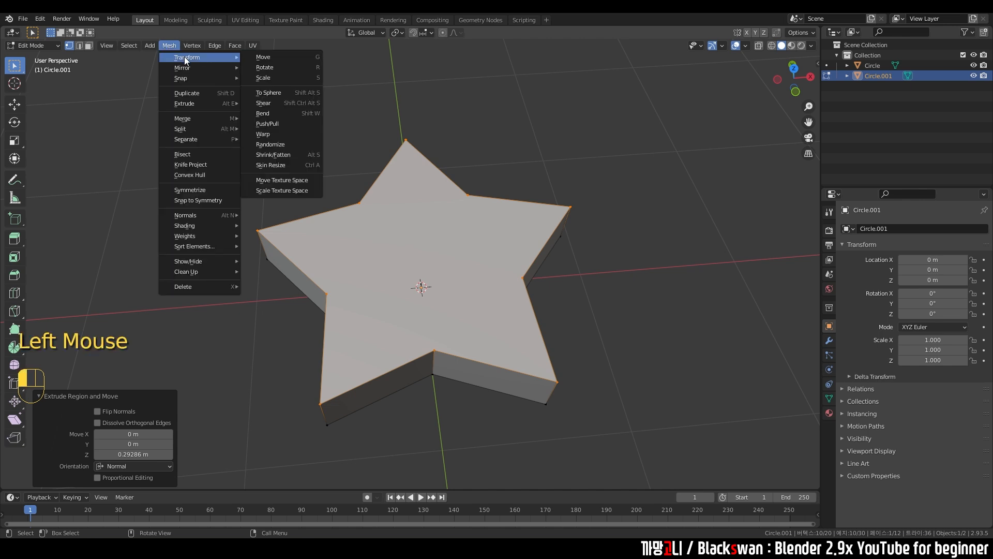
mouse_move(181, 121)
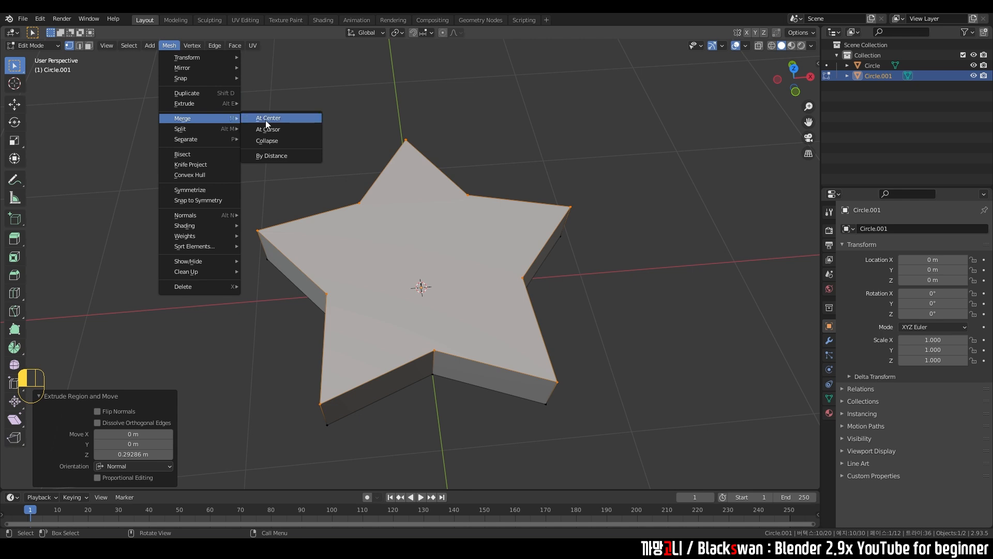
left_click(298, 115)
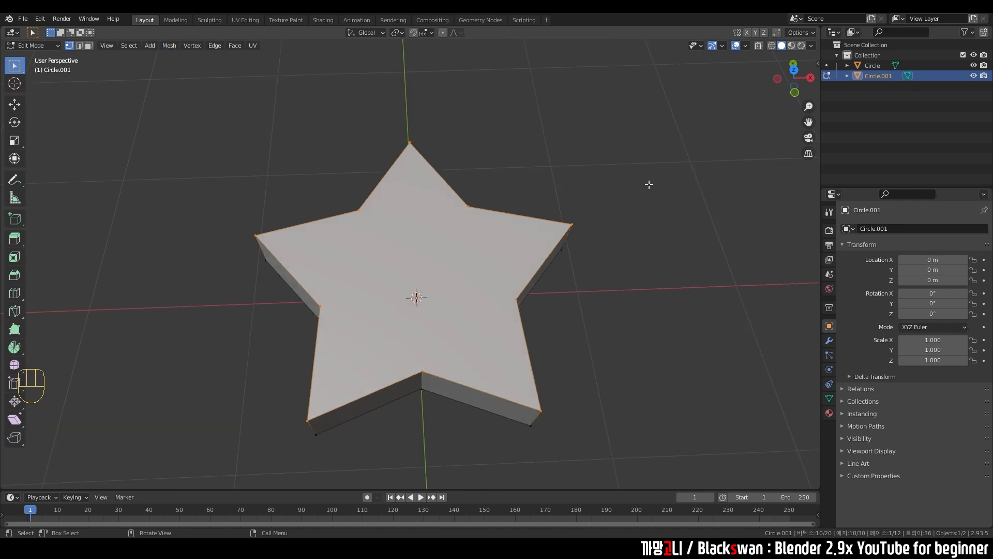
Merge the vertices of the star's top face at their center to form a raised peak
key("m")
key("m")
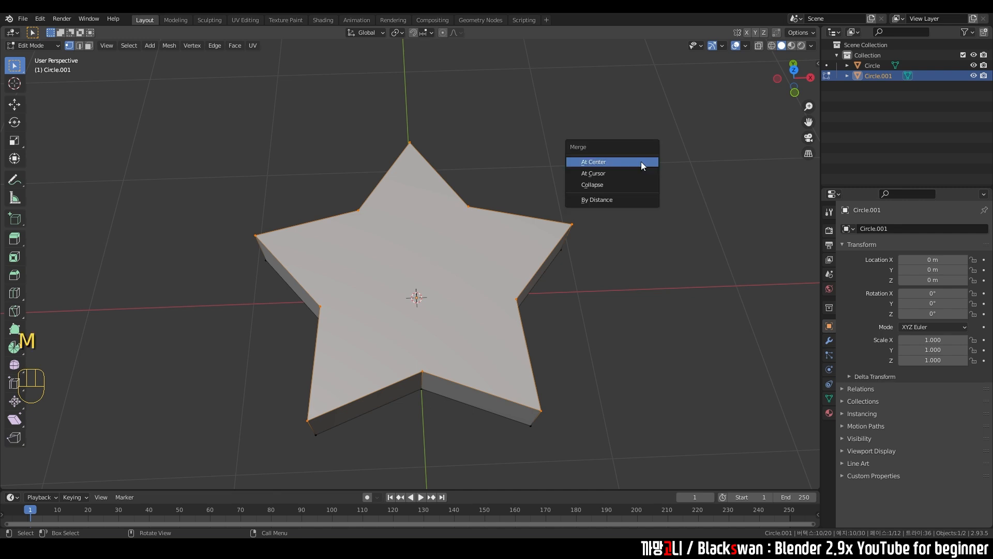
left_click(641, 161)
middle_click_drag(523, 223, 484, 271)
scroll(501, 261, "up", 2)
scroll(501, 261, "down", 2)
middle_click_drag(419, 298, 428, 179)
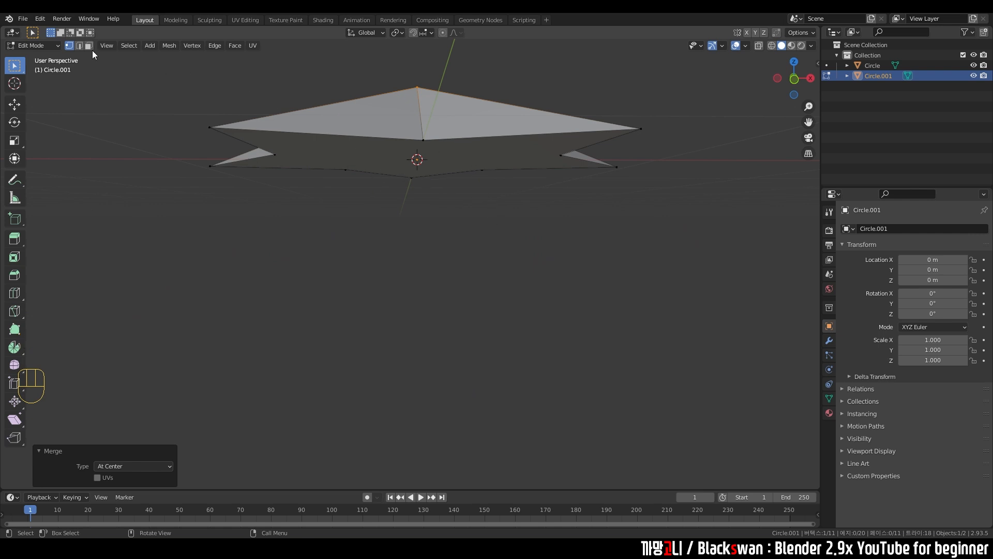
Select the star's bottom face in face select mode and extrude it downward by about 0.09 m
key("3")
left_click(433, 166)
middle_click_drag(433, 166, 581, 169)
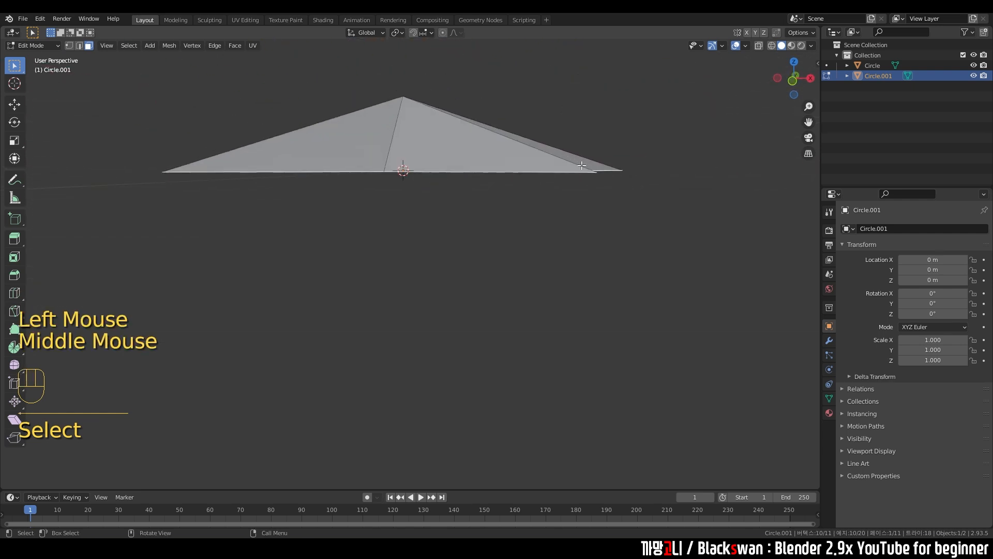
key("e")
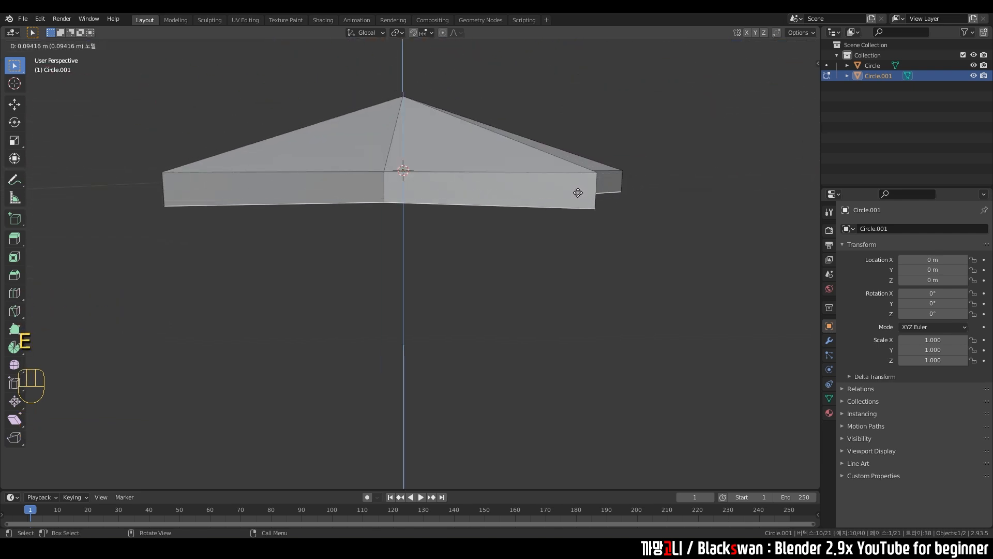
left_click(578, 205)
scroll(672, 215, "down", 1)
middle_click_drag(671, 215, 630, 262)
left_click(629, 263)
Return to Object Mode and delete the leftover circle object beside the star
key("Tab")
scroll(571, 274, "down", 4)
middle_click_drag(571, 274, 411, 301)
left_click(501, 282)
scroll(525, 242, "down", 1)
middle_click_drag(525, 242, 508, 312)
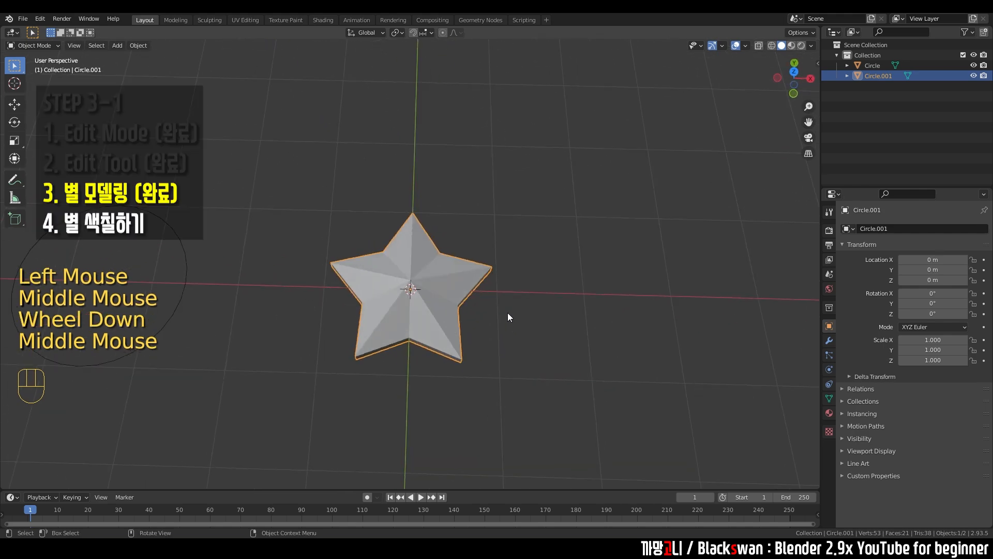
left_click_drag(150, 295, 216, 362)
key("Delete")
left_click(565, 321)
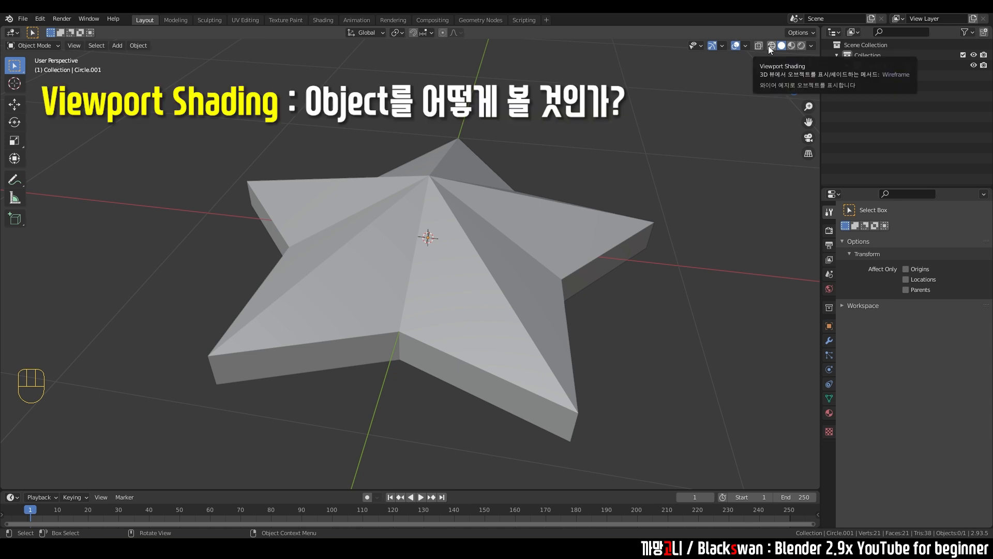
Enter Edit Mode on the star and box-select its vertices in Solid shading as a test, clearing the selection
left_click(514, 216)
key("Tab")
middle_click_drag(514, 216, 497, 225)
key("1")
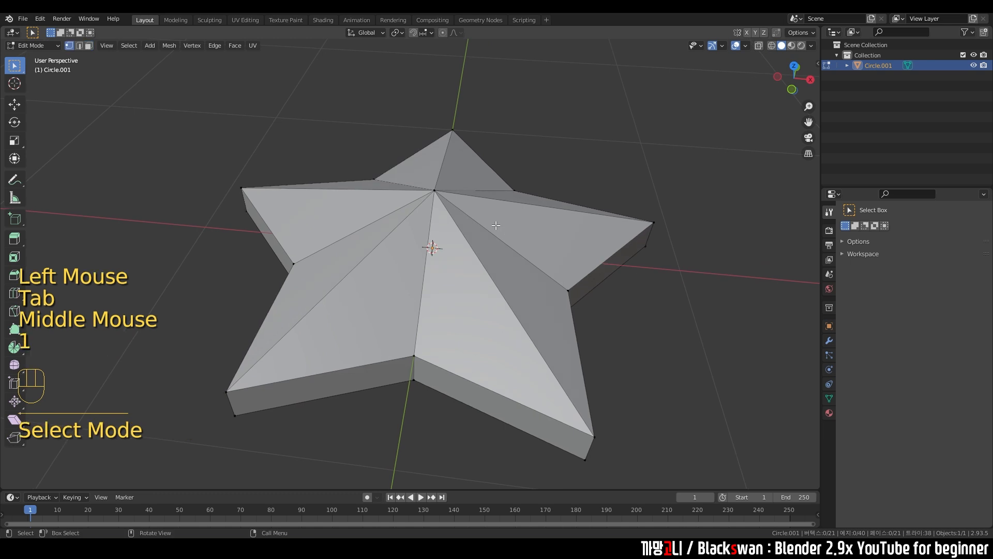
left_click_drag(192, 128, 655, 465)
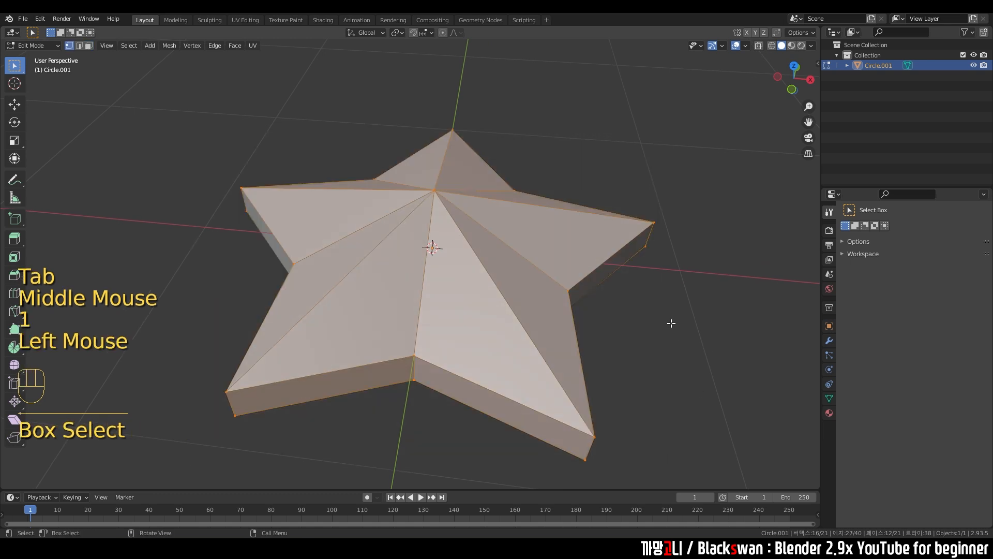
left_click(664, 308)
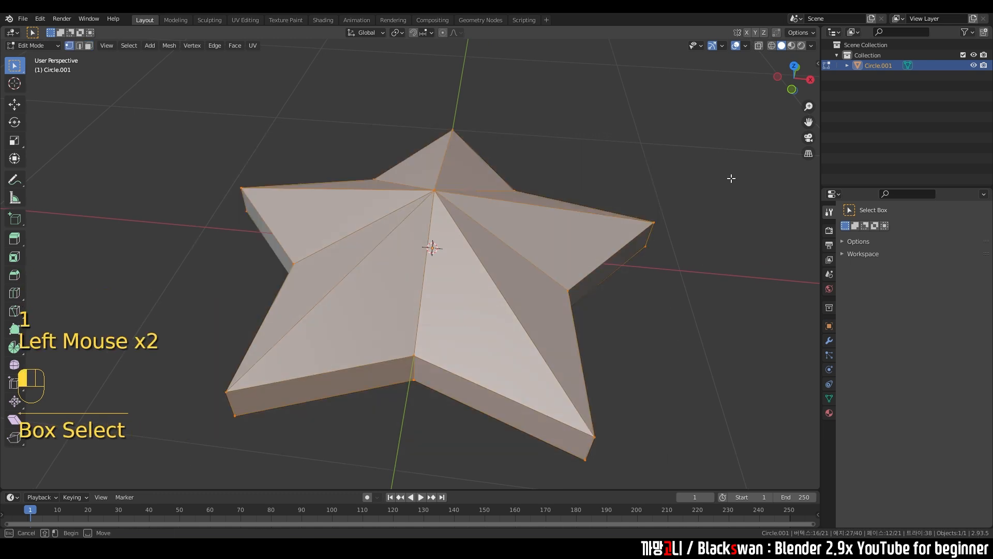
Switch the viewport to Wireframe shading and examine the star's vertices and edges from several angles
left_click(771, 47)
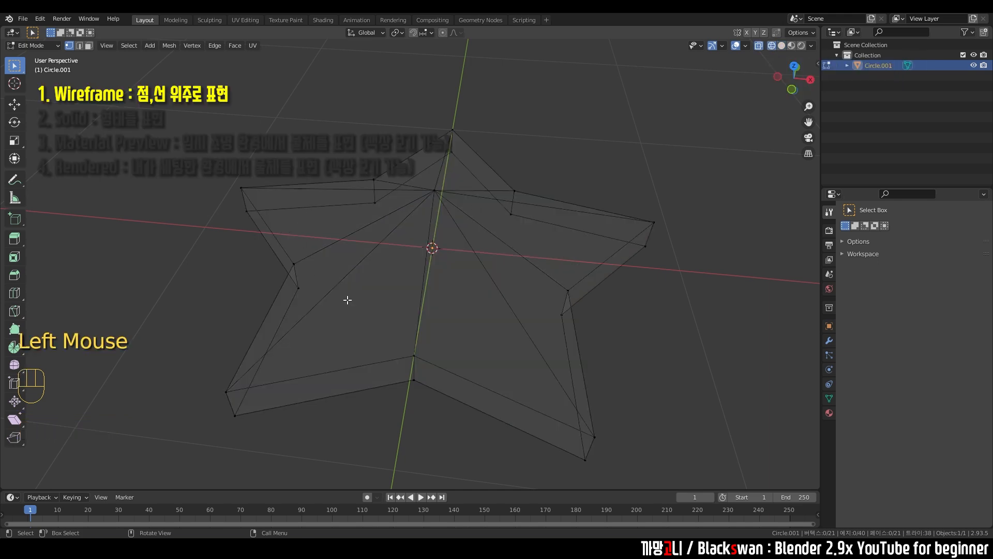
middle_click_drag(339, 294, 435, 220)
mouse_move(641, 224)
middle_mouse_down()
mouse_move(572, 226)
mouse_move(541, 264)
middle_mouse_up()
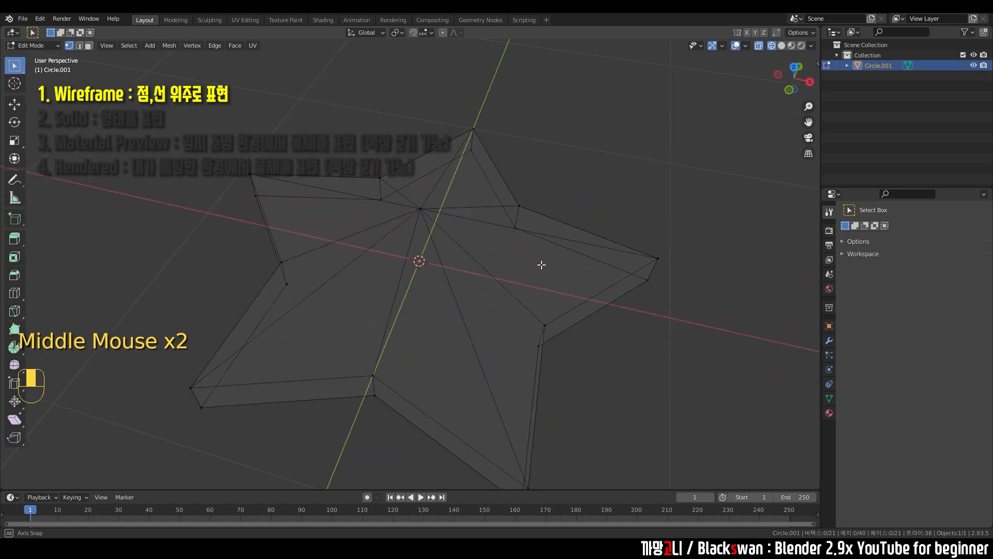
Switch the viewport back to Solid shading and box-select the star's vertices as a test, clearing the selection
left_click(782, 46)
scroll(414, 233, "down", 2)
middle_click_drag(363, 207, 184, 110)
left_click_drag(188, 115, 683, 470)
left_click(654, 358)
middle_click_drag(508, 342, 322, 209)
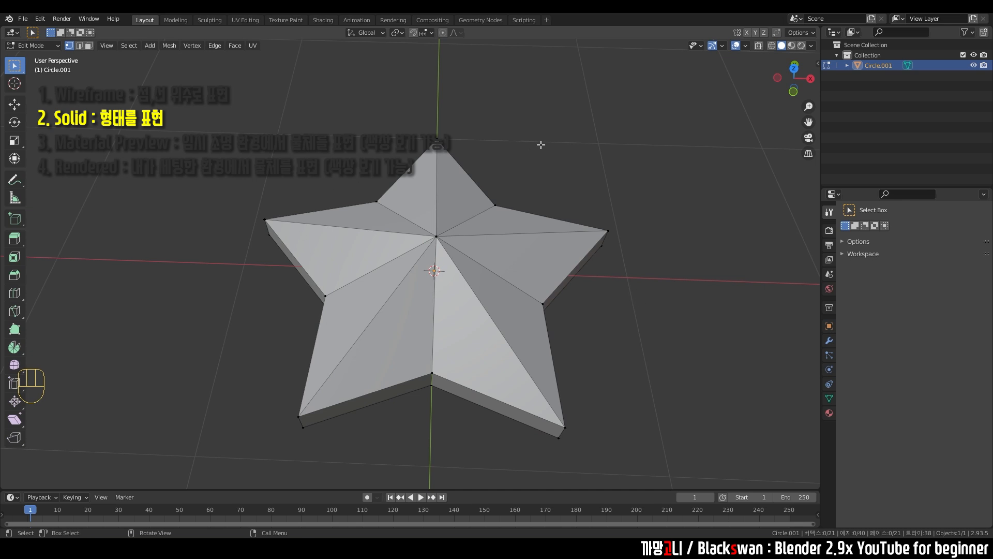
Switch the viewport shading to Material Preview and view the star under the temporary lighting
left_click(792, 46)
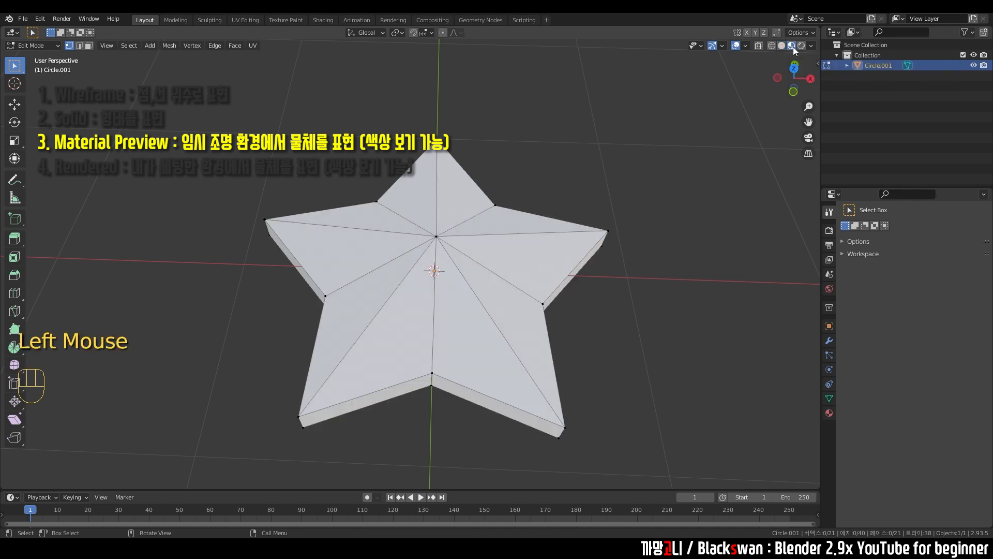
middle_click_drag(450, 210, 458, 207)
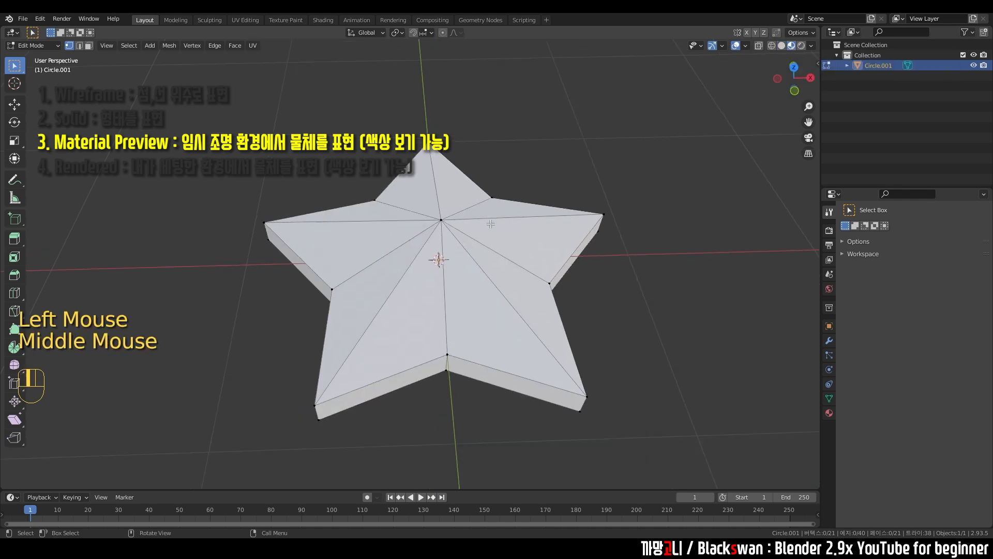
key("f")
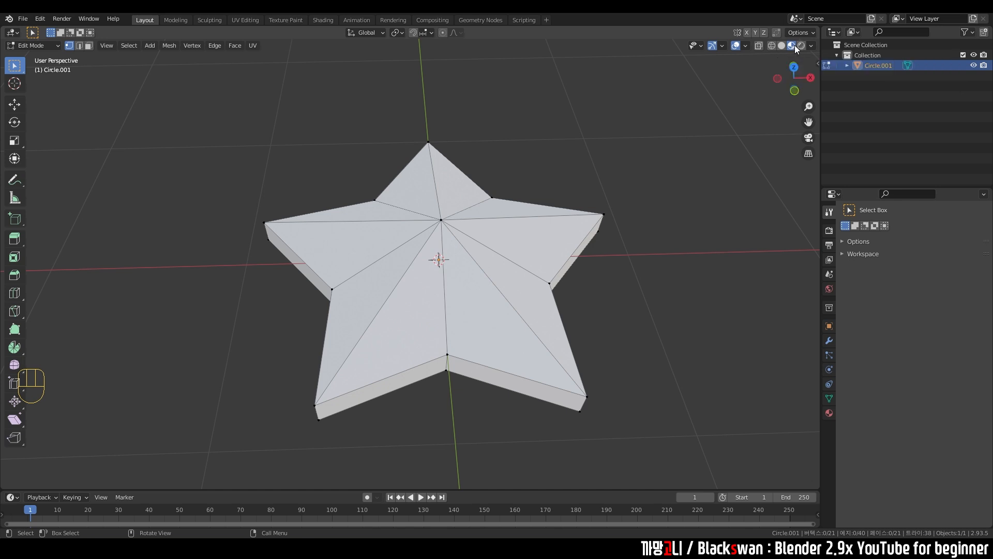
Change the Material Preview lighting environment to the last of the eight HDRI presets
left_click(810, 46)
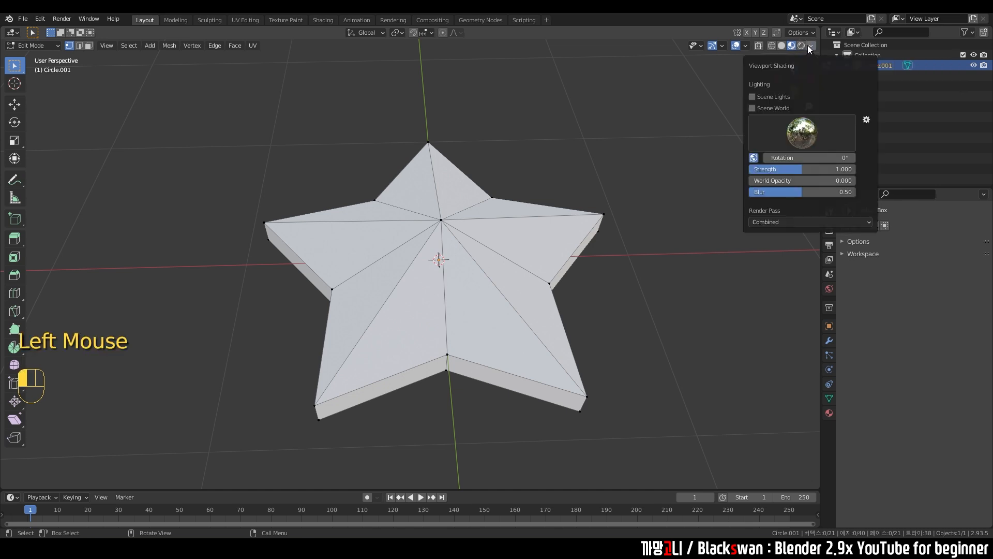
left_click(809, 138)
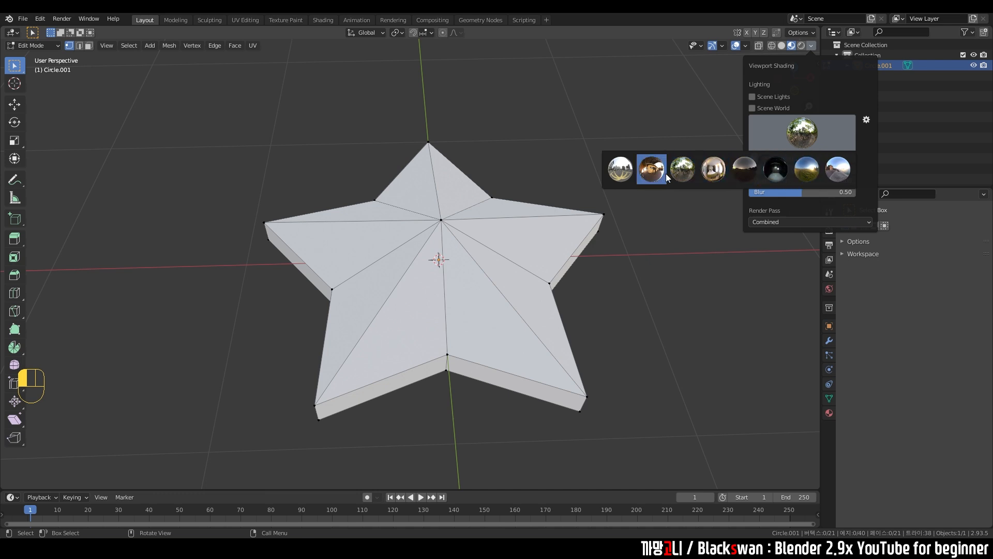
left_click(838, 176)
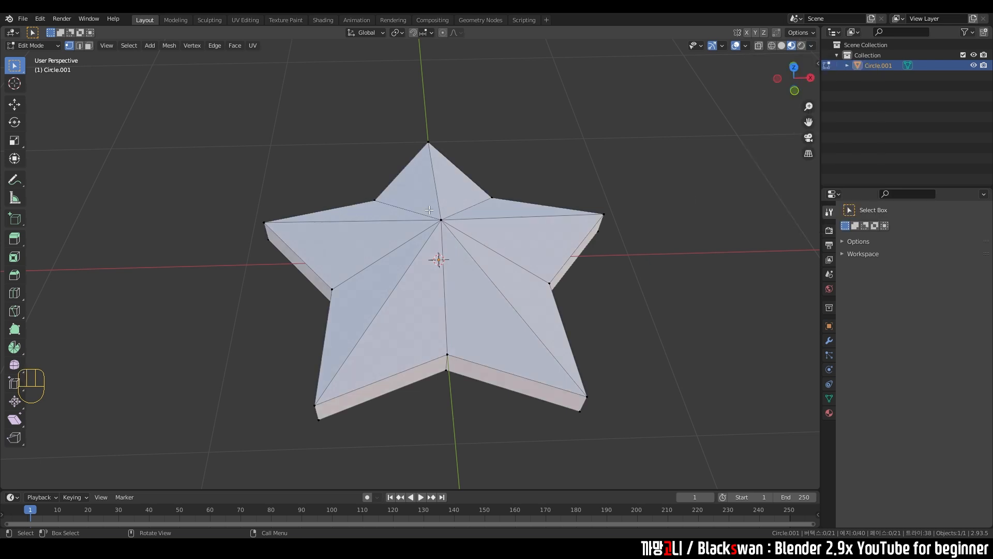
Change the Material Preview lighting environment to the first of the eight HDRI presets
left_click(811, 46)
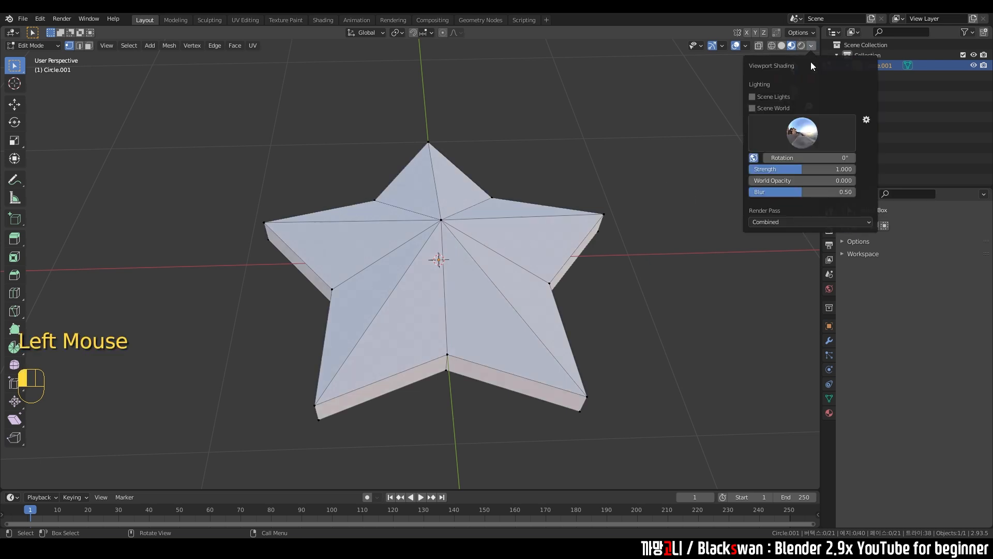
left_click(803, 131)
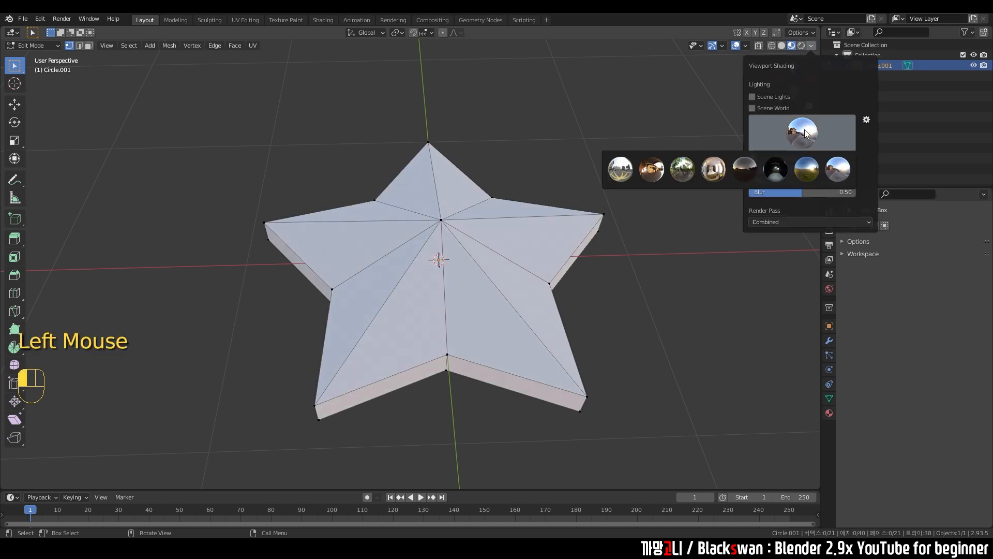
left_click(630, 175)
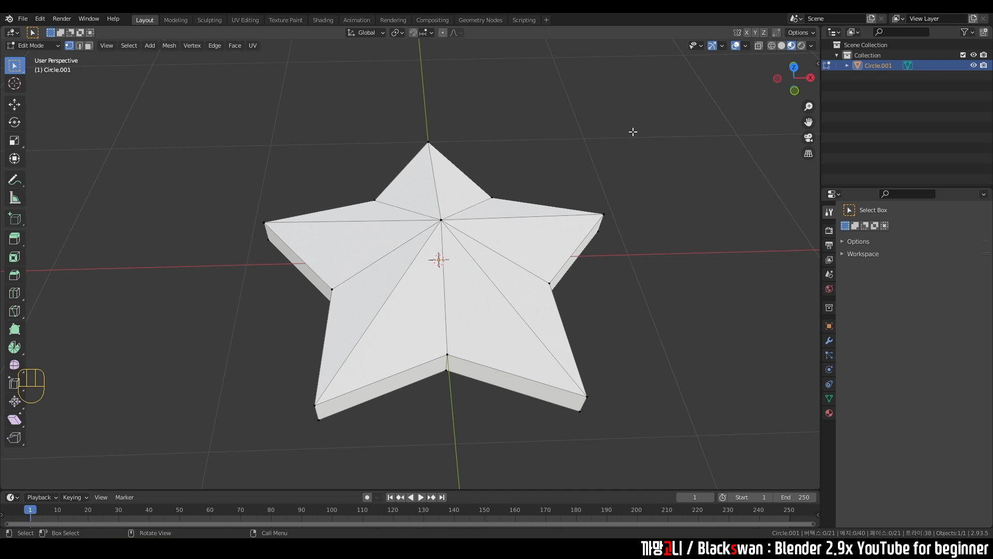
Leave Edit Mode and select the star object
key("Tab")
left_click(583, 179)
middle_click_drag(648, 207, 651, 194)
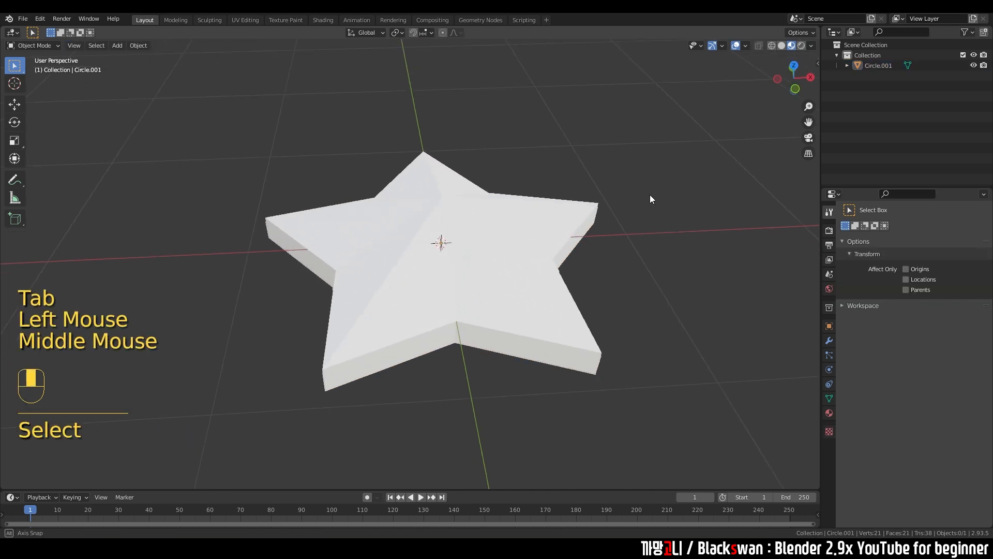
scroll(631, 204, "down", 2)
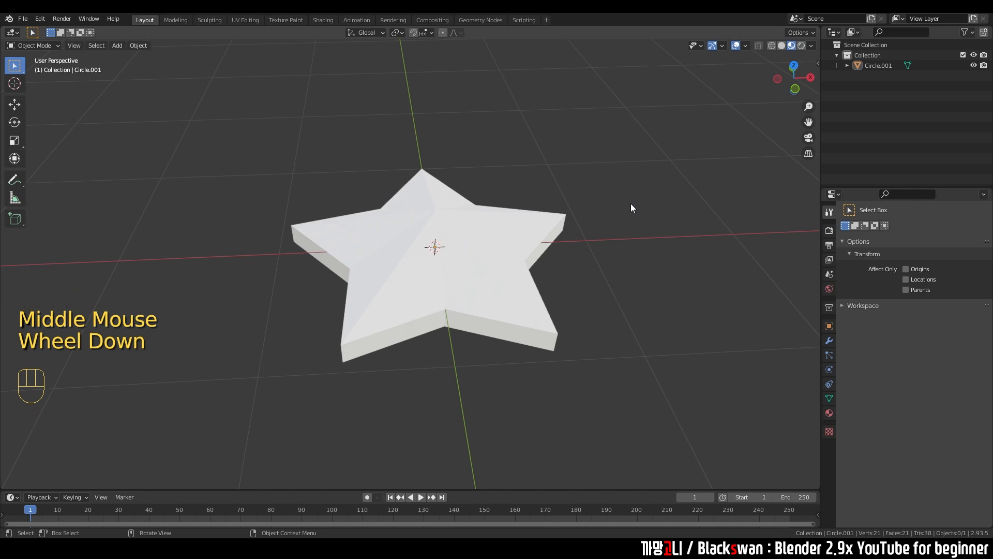
left_click(630, 205)
left_click(511, 240)
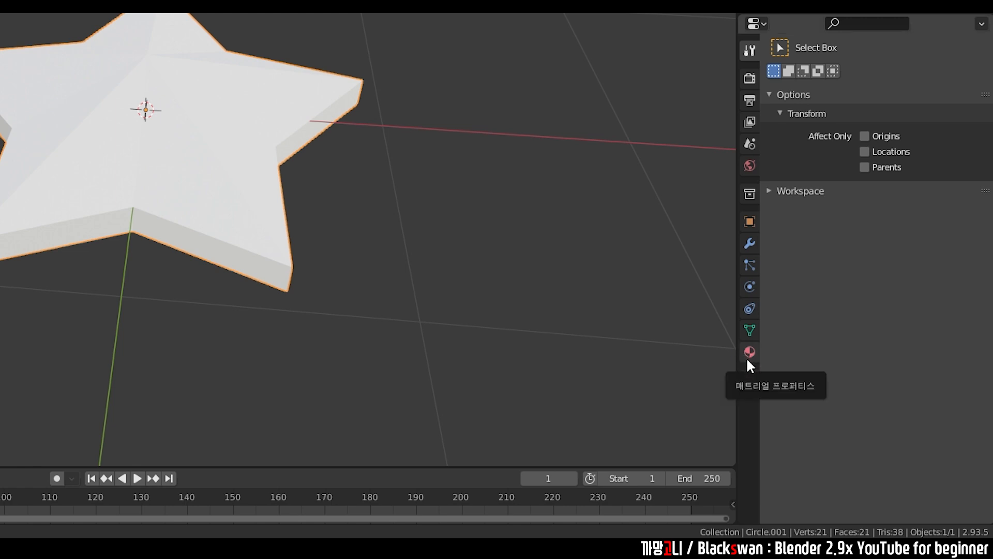
Add a new material to the star and name it 노란색
left_click(747, 352)
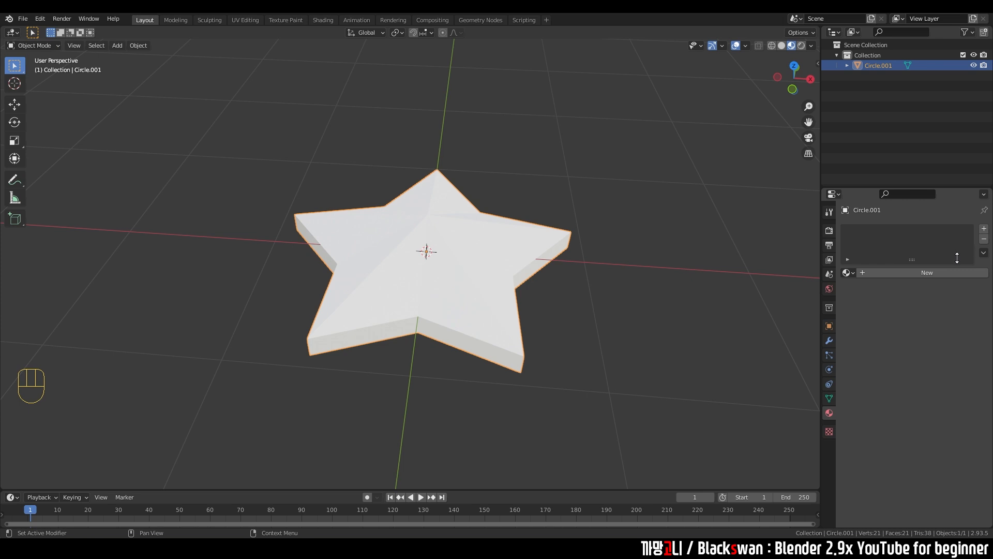
left_click(926, 273)
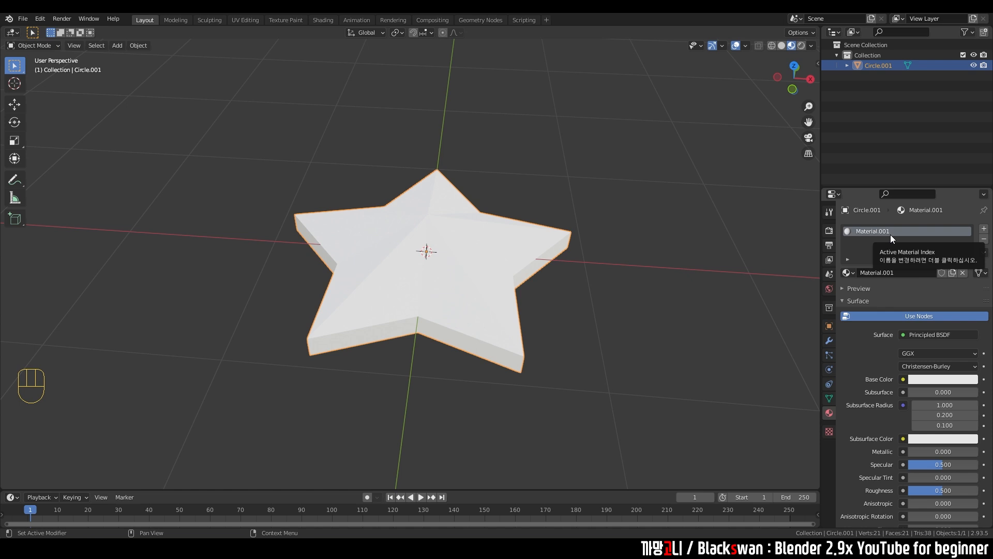
left_click(899, 271)
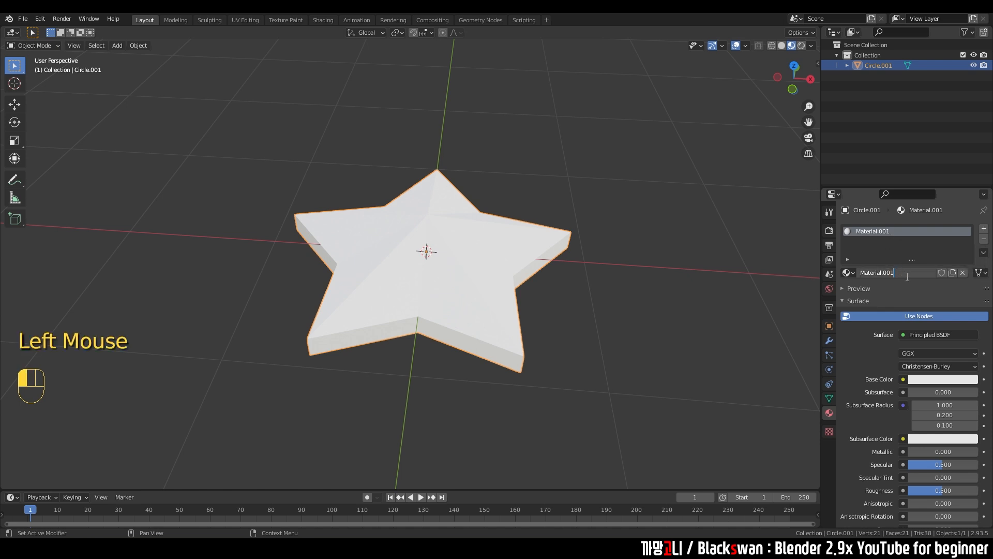
key("BackSpace")
key("BackSpace")
key("BackSpace")
type("노란색")
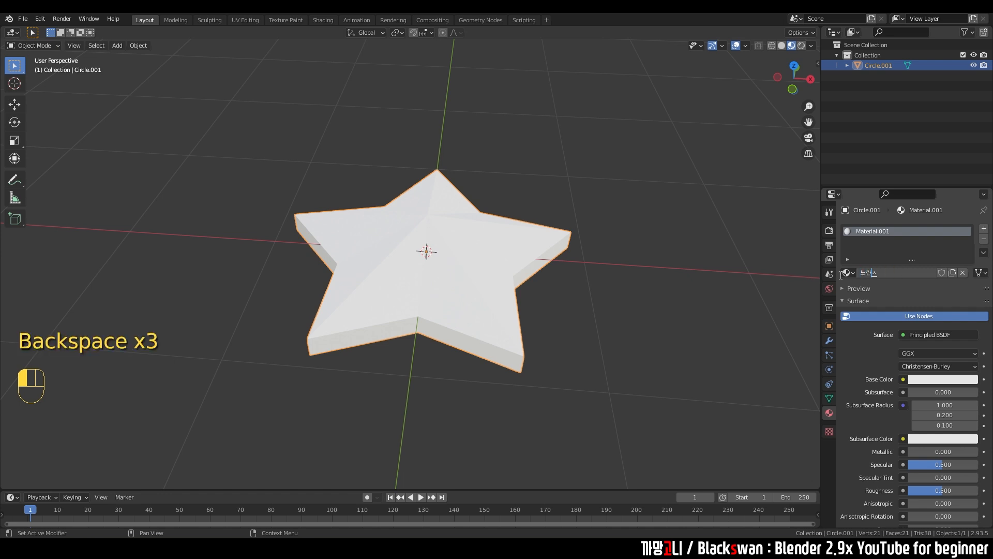
key("Return")
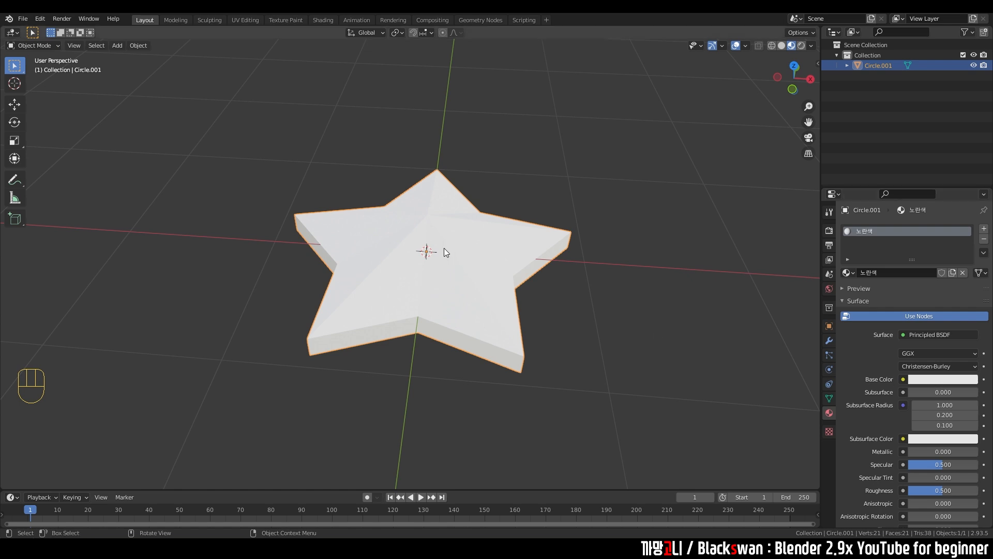
Set the material's base color to yellow, with hue about 0.129 and saturation about 0.939
left_click(945, 380)
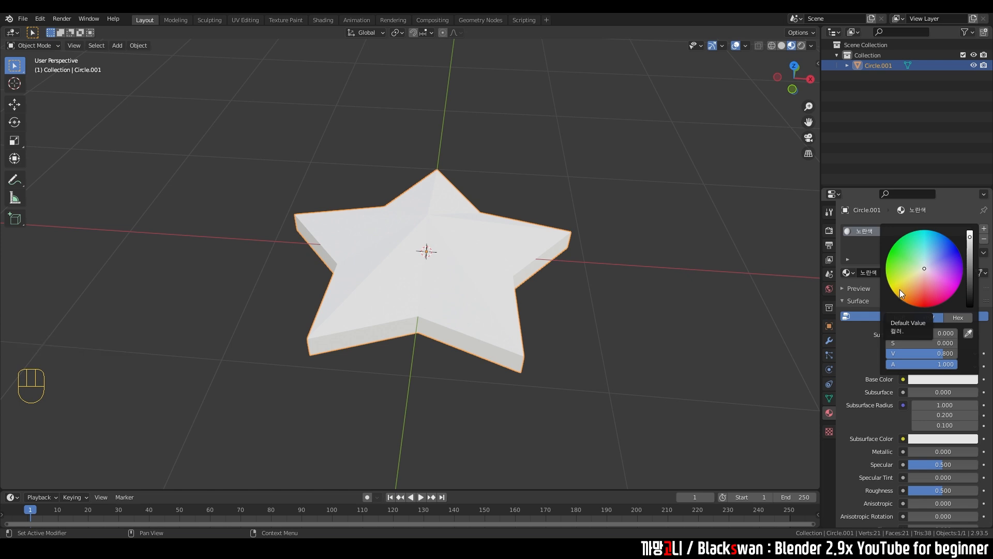
left_click(902, 286)
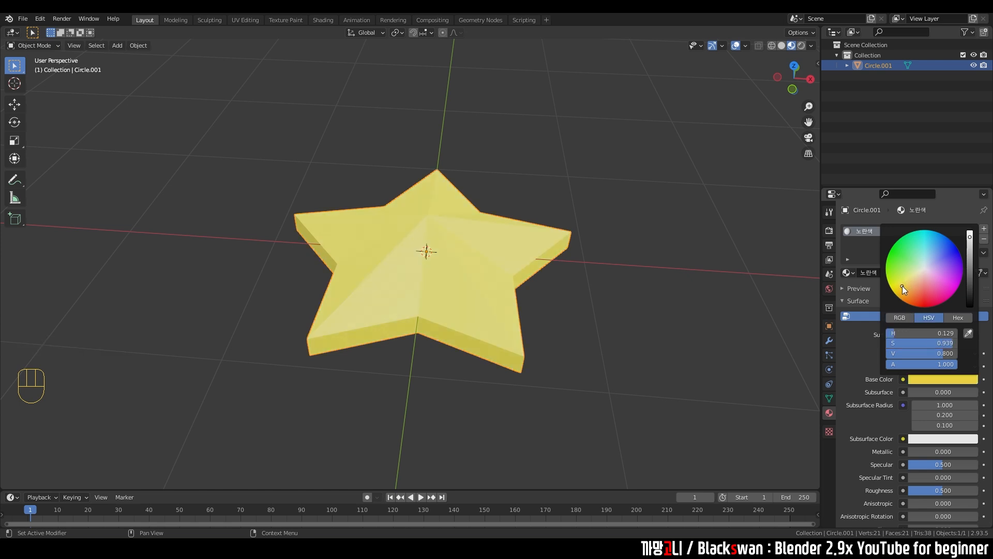
left_click(898, 383)
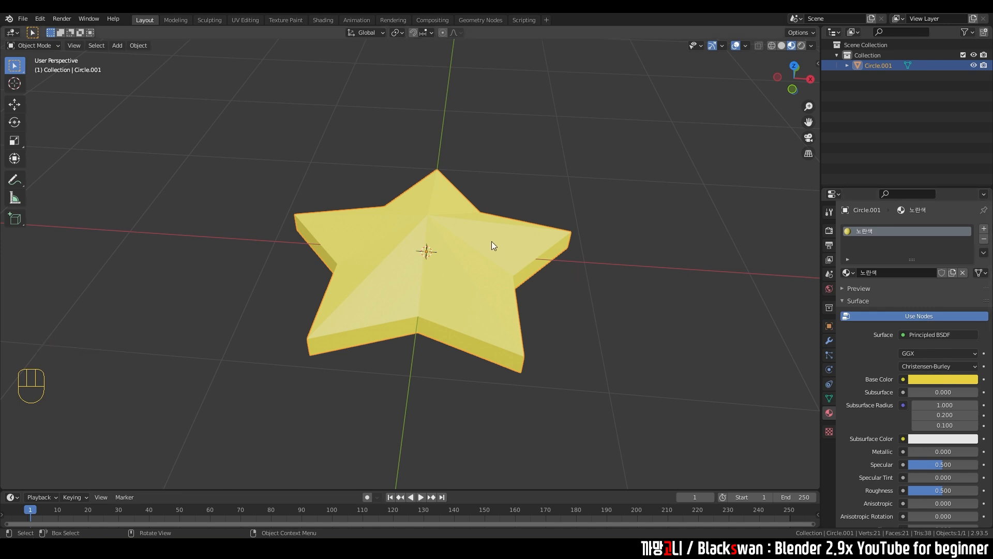
Try a red base color and change it to yellow, with hue about 0.159 and saturation about 0.954
left_click(915, 380)
left_click(926, 299)
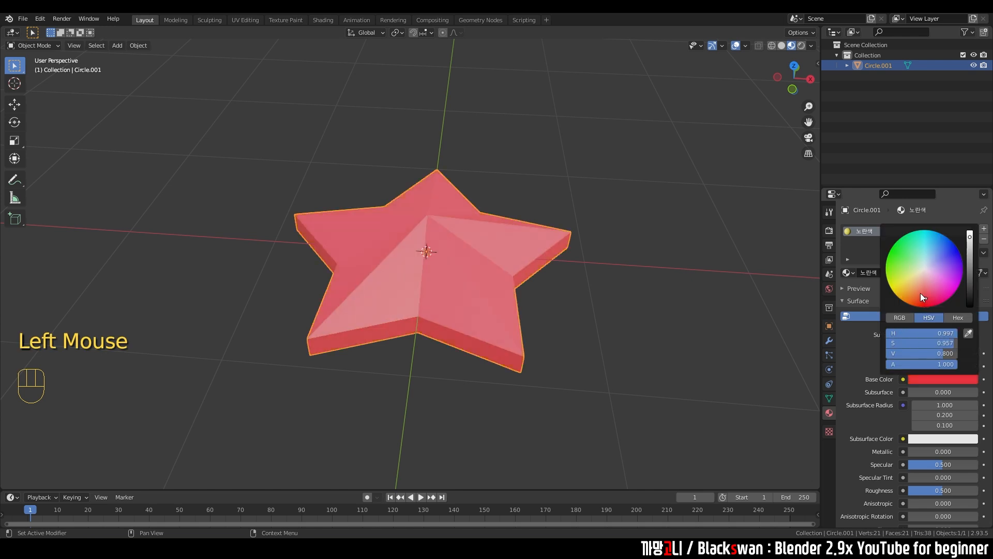
left_click(896, 289)
left_click(901, 281)
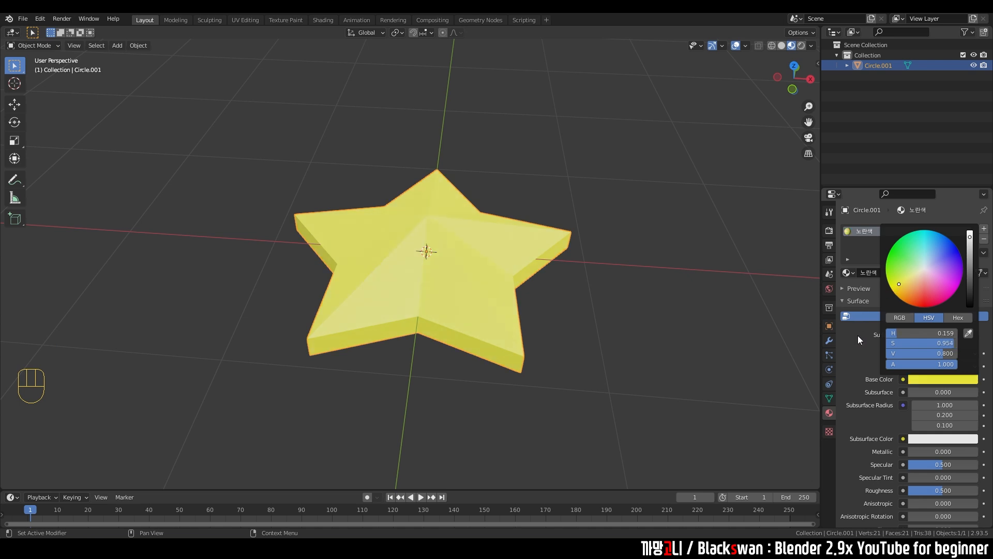
left_click(858, 335)
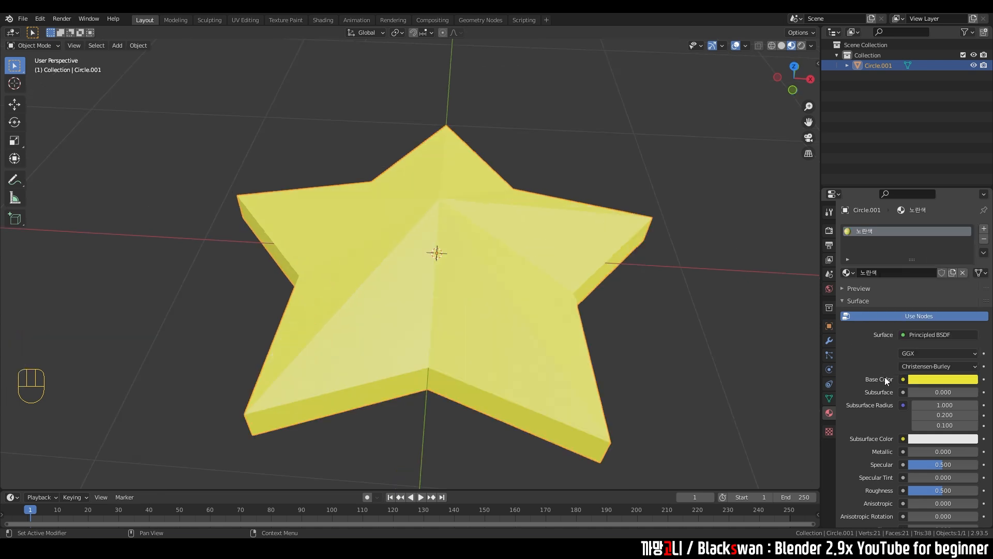
Try a fully metallic surface on the star's yellow material by setting Metallic to 1.000
scroll(886, 379, "down", 2)
scroll(885, 380, "down", 4)
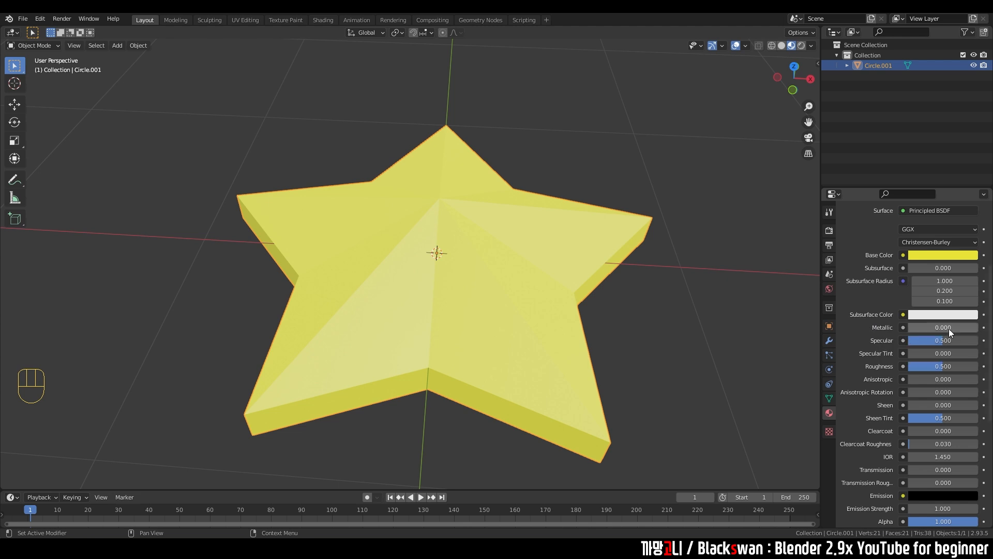
left_click_drag(914, 330, 983, 330)
double_click(669, 310)
middle_click_drag(668, 310, 478, 262)
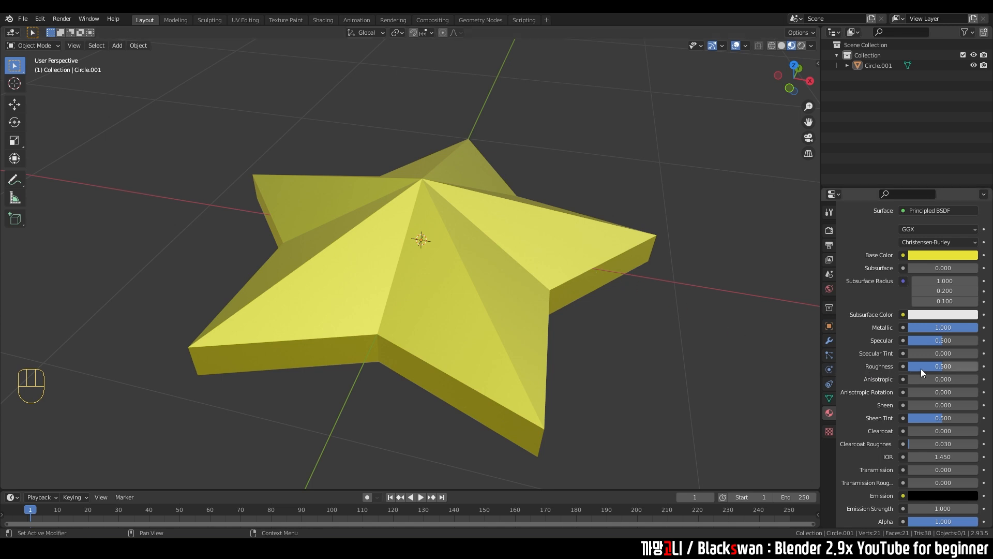
Try a mirror-like finish on the star's material by setting Roughness to 0.000
left_click_drag(943, 365, 909, 366)
middle_click_drag(641, 305, 537, 328)
scroll(547, 336, "down", 2)
scroll(537, 328, "up", 2)
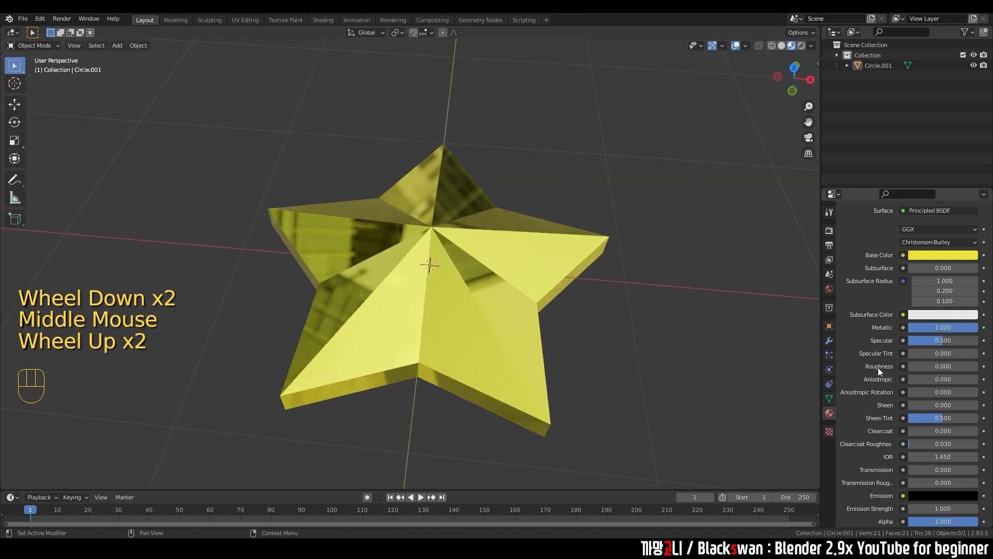
left_click_drag(917, 369, 914, 368)
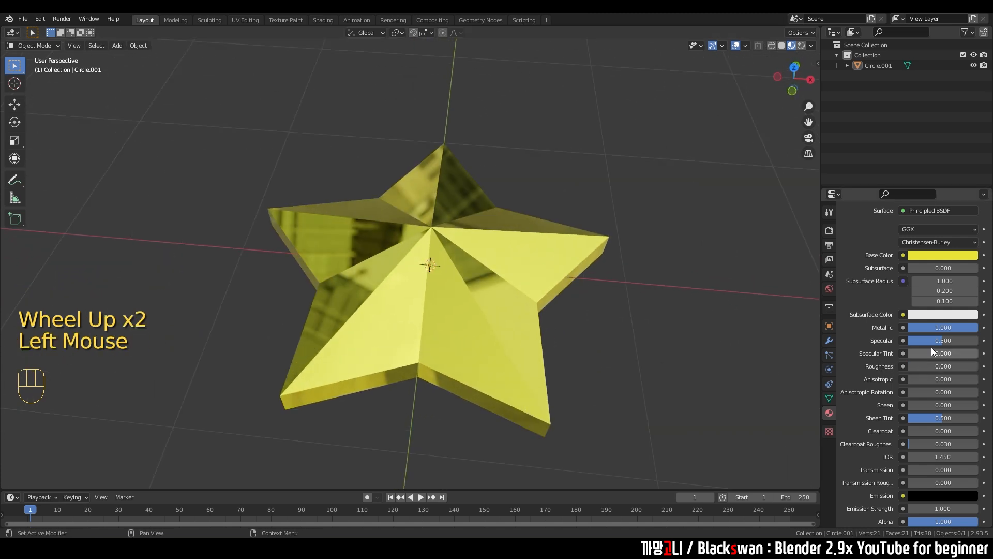
Lower the star material's Metallic value to about 0.206 and check its look from several angles
left_click_drag(961, 328, 926, 328)
scroll(509, 311, "up", 2)
middle_click_drag(509, 311, 493, 299)
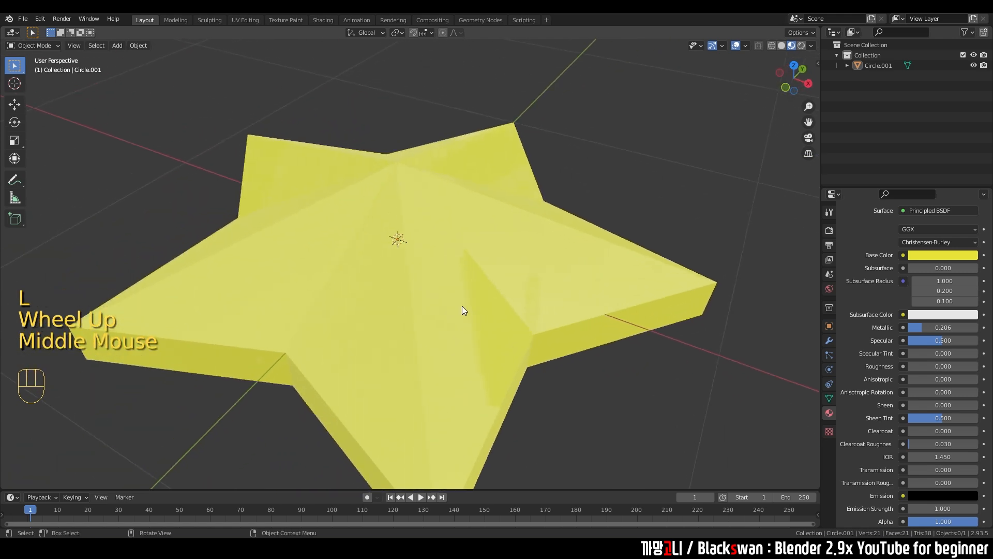
scroll(433, 234, "down", 3)
middle_click_drag(432, 260, 484, 298)
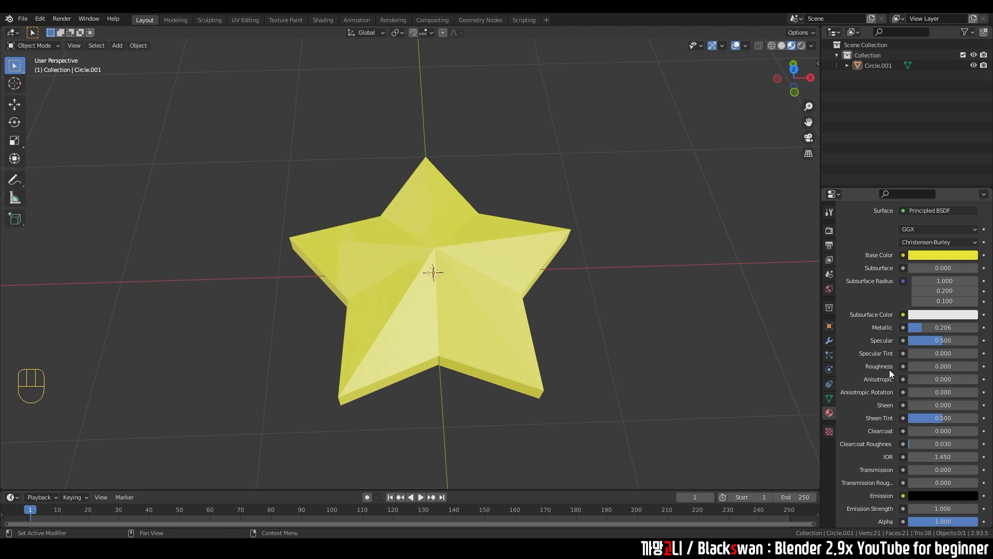
Try Metallic 1.000 with Roughness about 0.412 on the star's material
left_click(606, 290)
left_click_drag(923, 328, 977, 328)
left_click_drag(923, 367, 936, 366)
left_click(600, 300)
mouse_move(600, 297)
middle_mouse_down()
mouse_move(638, 258)
mouse_move(608, 306)
middle_mouse_up()
scroll(608, 306, "up", 1)
left_click(628, 318)
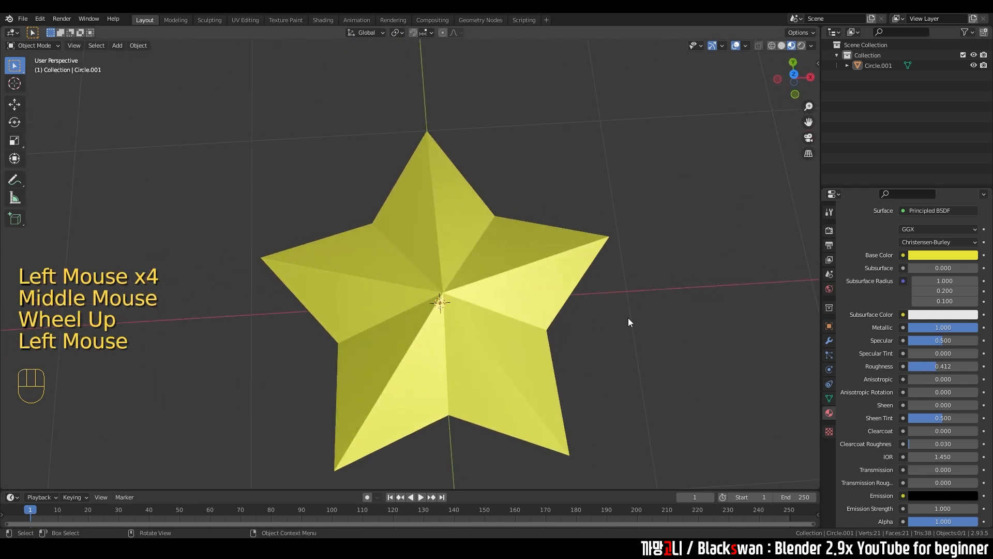
scroll(628, 317, "down", 1)
Set the star material's Metallic to 0.5 and Roughness to 0.1
left_click_drag(943, 327, 949, 326)
left_click(943, 326)
type("0.5")
left_click(930, 367)
type("0.1")
left_click(705, 346)
middle_click_drag(705, 346, 596, 262)
scroll(528, 269, "up", 2)
scroll(538, 259, "down", 2)
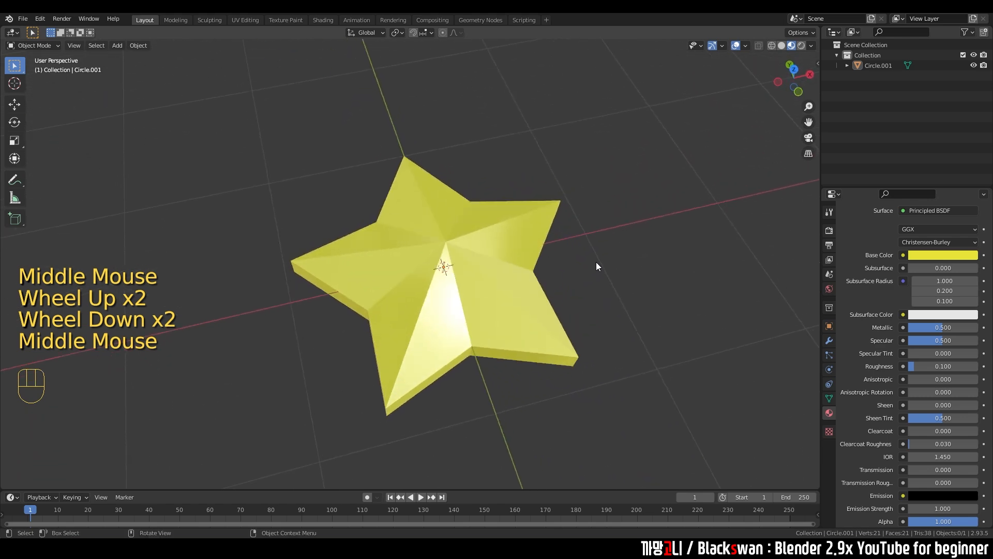
left_click(592, 260)
scroll(588, 260, "down", 2)
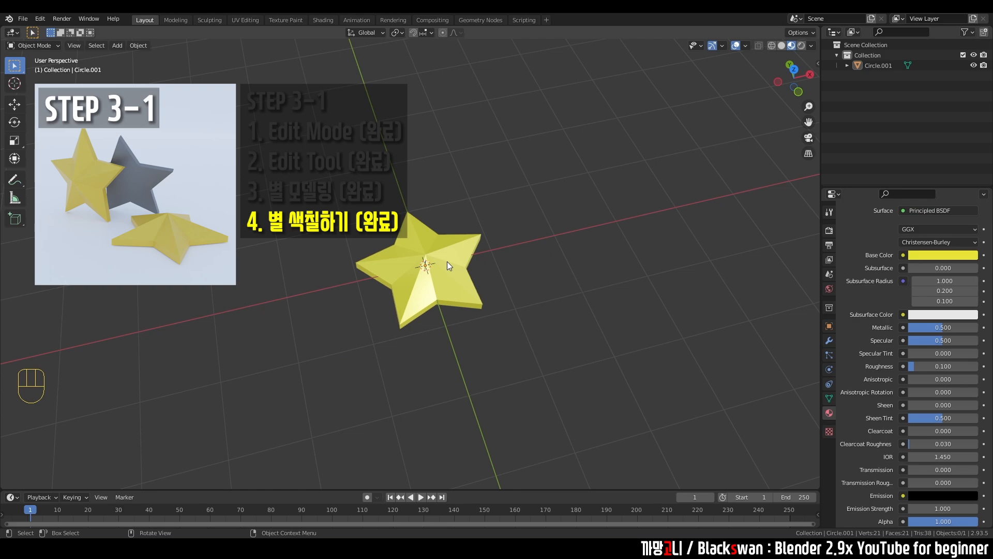
scroll(447, 262, "up", 4)
middle_click_drag(489, 288, 458, 280)
scroll(458, 280, "down", 1)
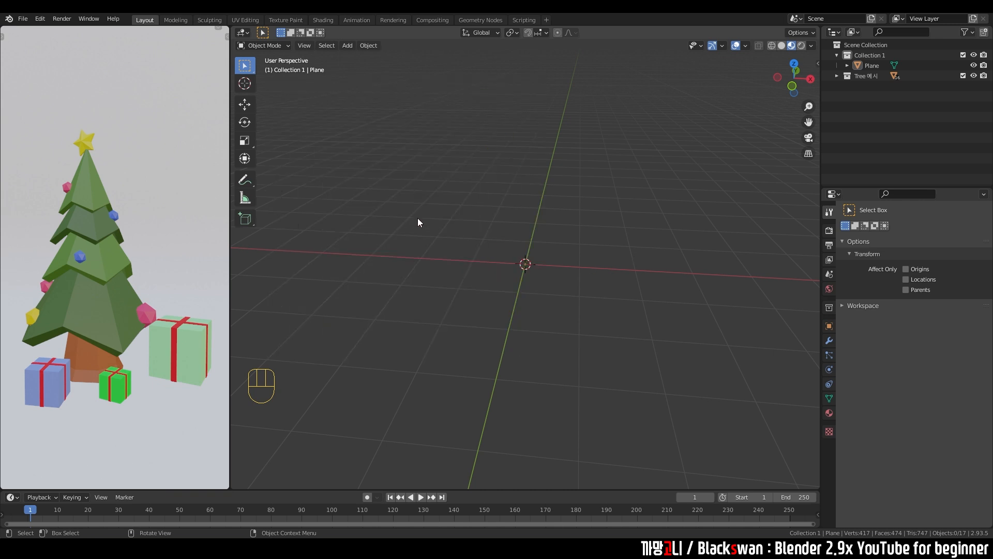
mouse_move(125, 298)
middle_mouse_down()
mouse_move(180, 302)
mouse_move(115, 300)
mouse_move(138, 295)
middle_mouse_up()
scroll(138, 295, "up", 1)
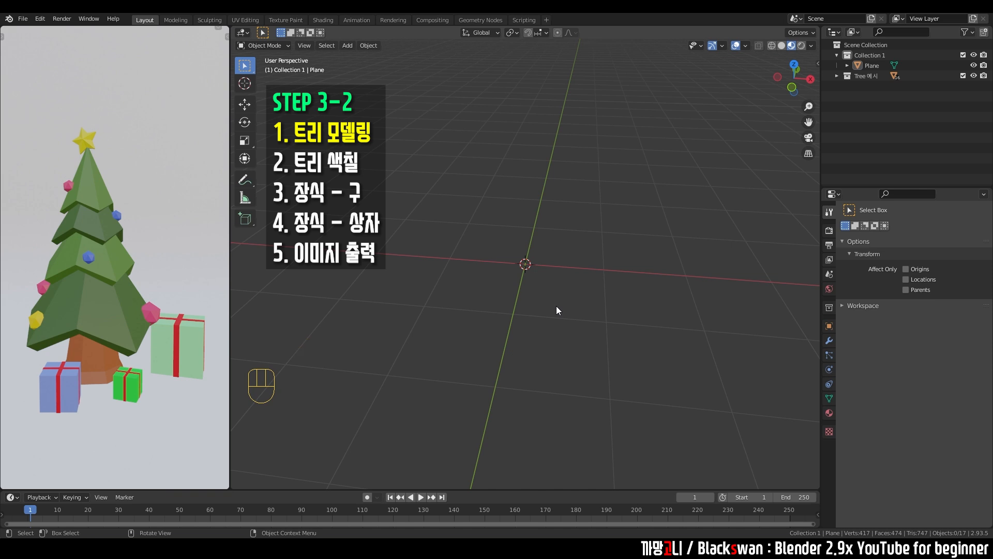
Add a mesh cone at the origin of the Christmas tree scene
scroll(574, 309, "down", 2)
mouse_move(573, 309)
middle_mouse_down()
mouse_move(565, 314)
mouse_move(577, 311)
middle_mouse_up()
key("shift+a")
mouse_move(591, 303)
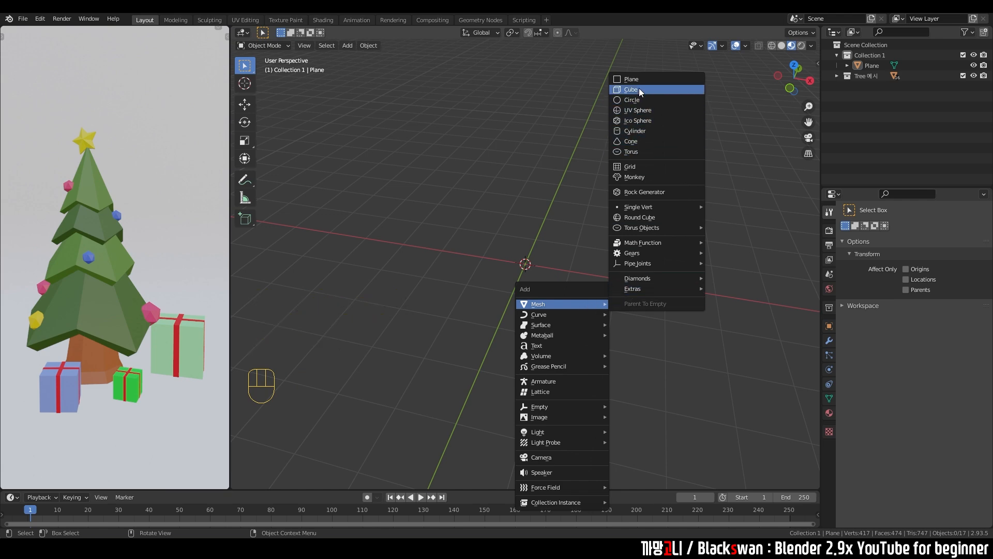
left_click(642, 141)
scroll(575, 331, "up", 3)
middle_click_drag(593, 348, 610, 324)
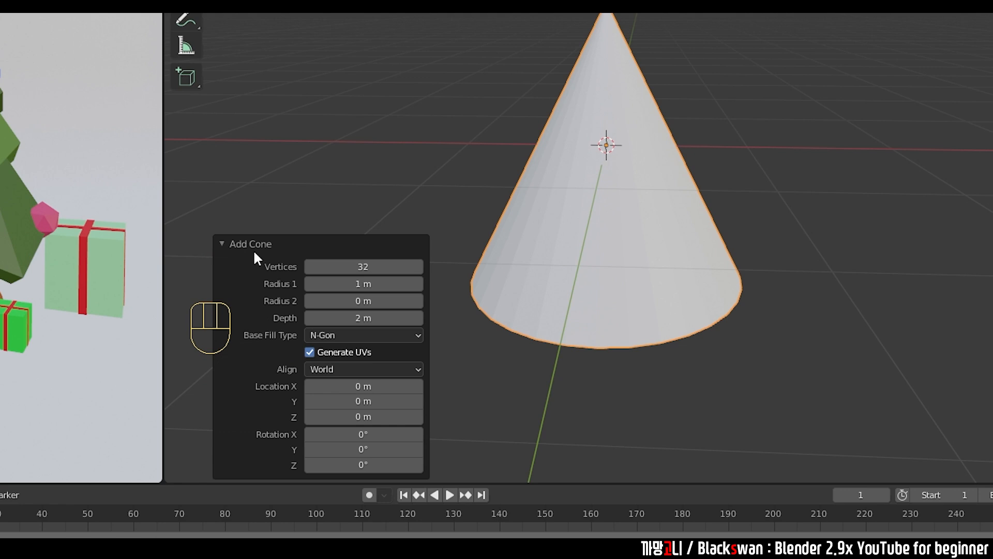
Set the new cone's number of vertices to 8 in its creation settings
left_click(220, 246)
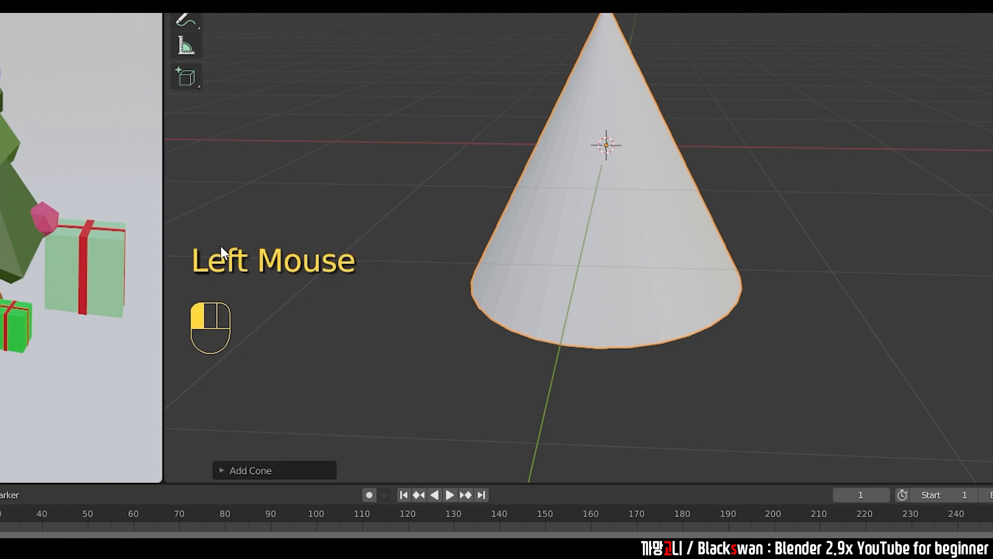
left_click(217, 467)
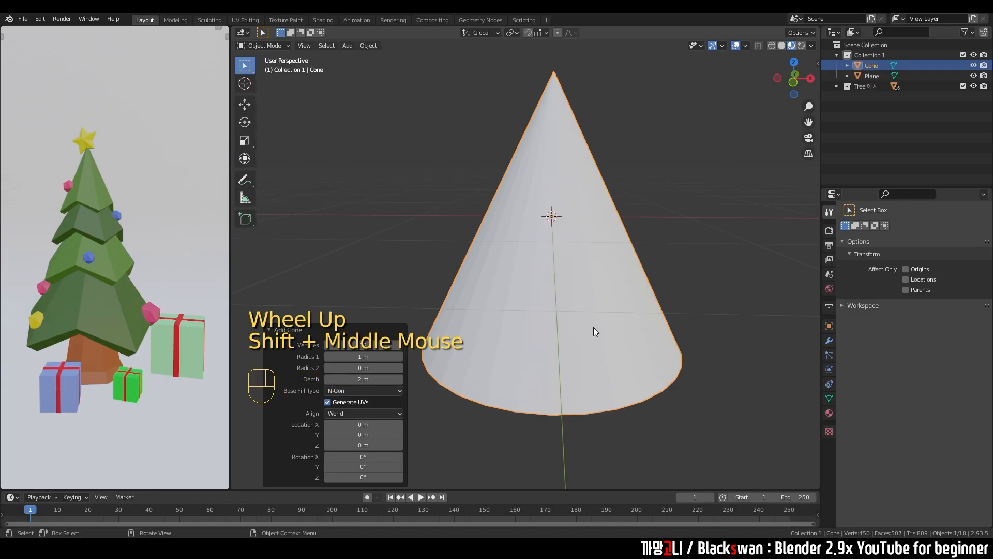
middle_click_drag(594, 327, 608, 236)
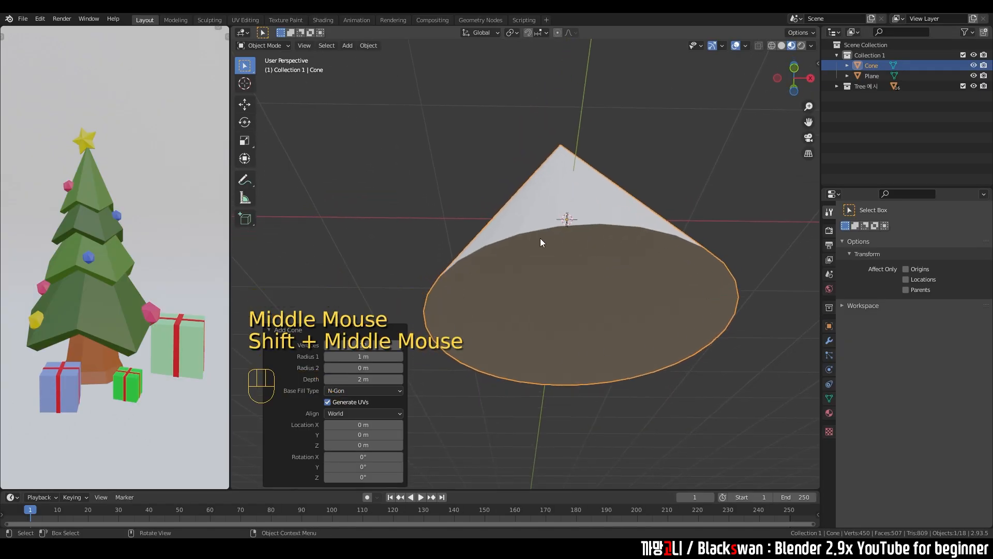
left_click(372, 345)
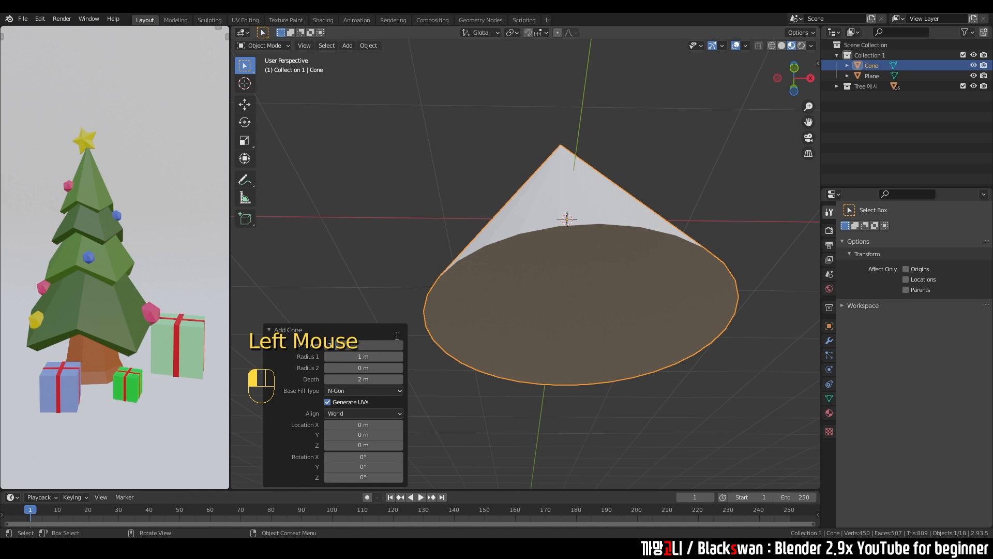
key("Return")
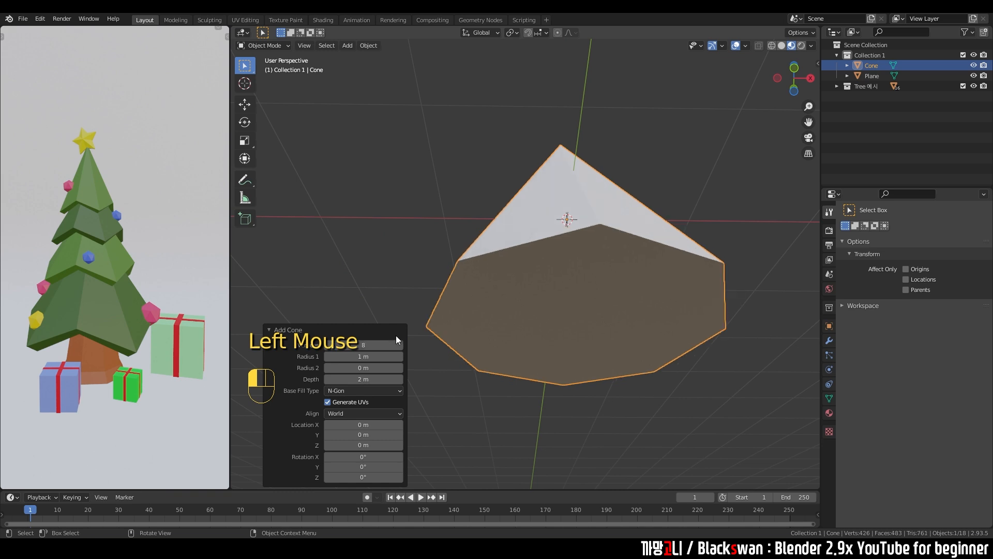
middle_click_drag(613, 270, 610, 291)
scroll(609, 291, "down", 3)
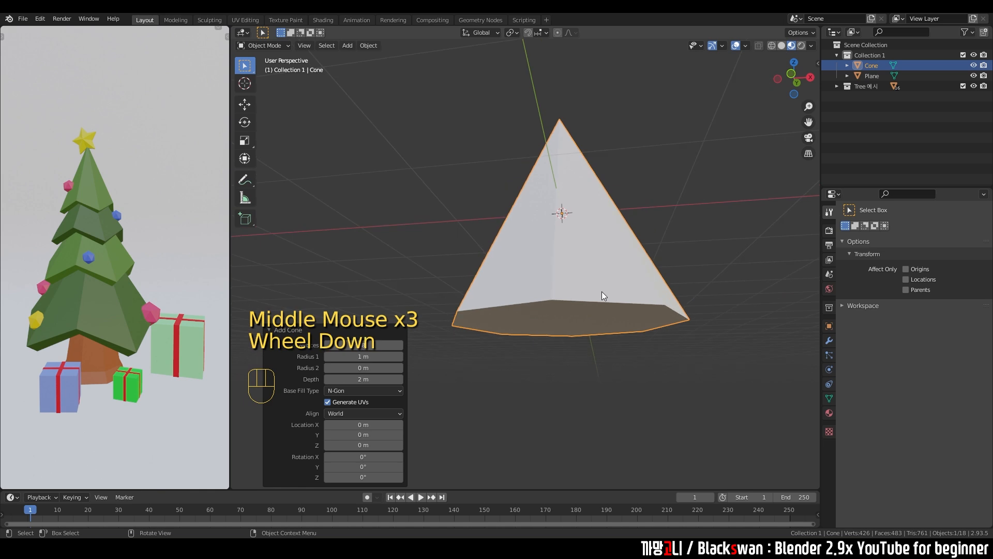
Duplicate the cone in front view and place the copy straight above it along Z, overlapping the original
key("1")
scroll(373, 248, "up", 2)
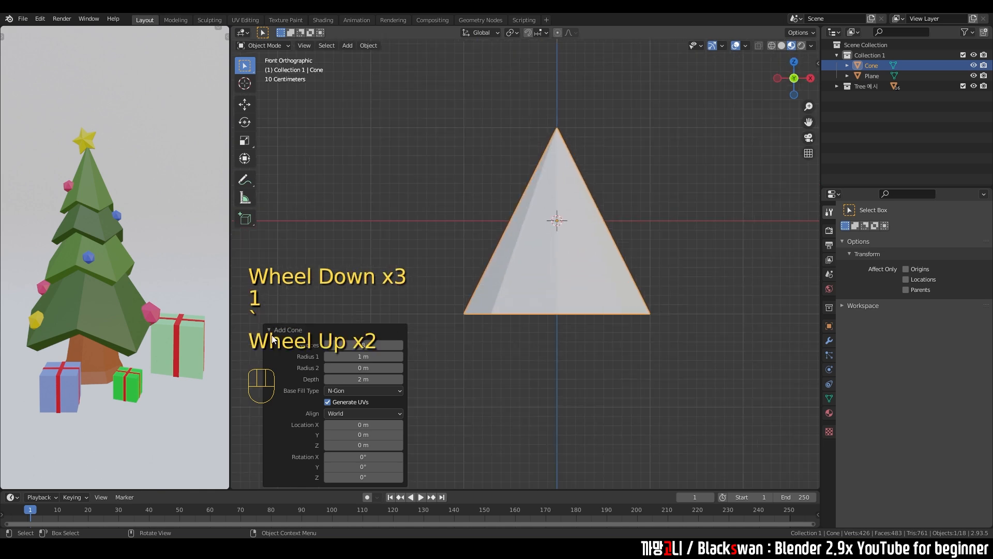
left_click(274, 326)
key("shift+d")
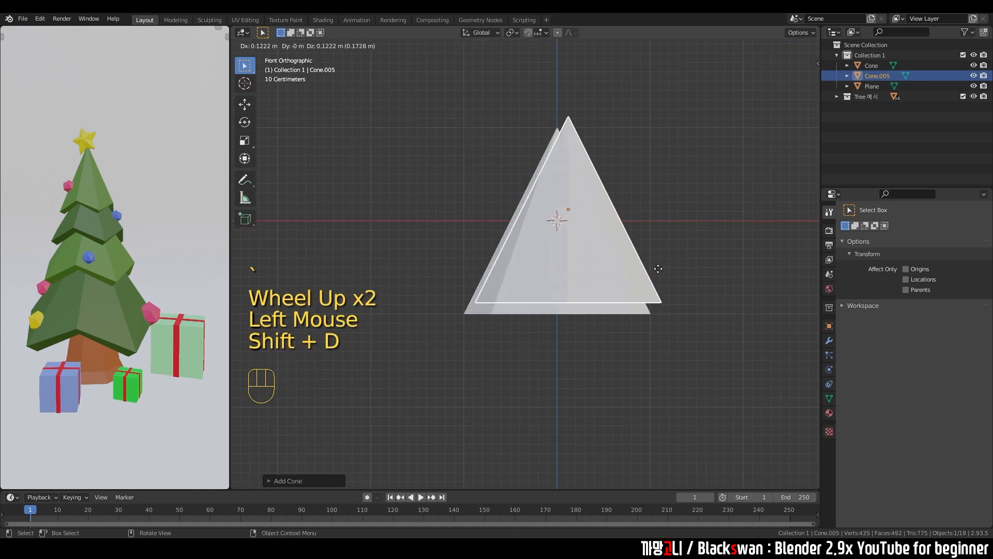
key("z")
left_click(648, 205)
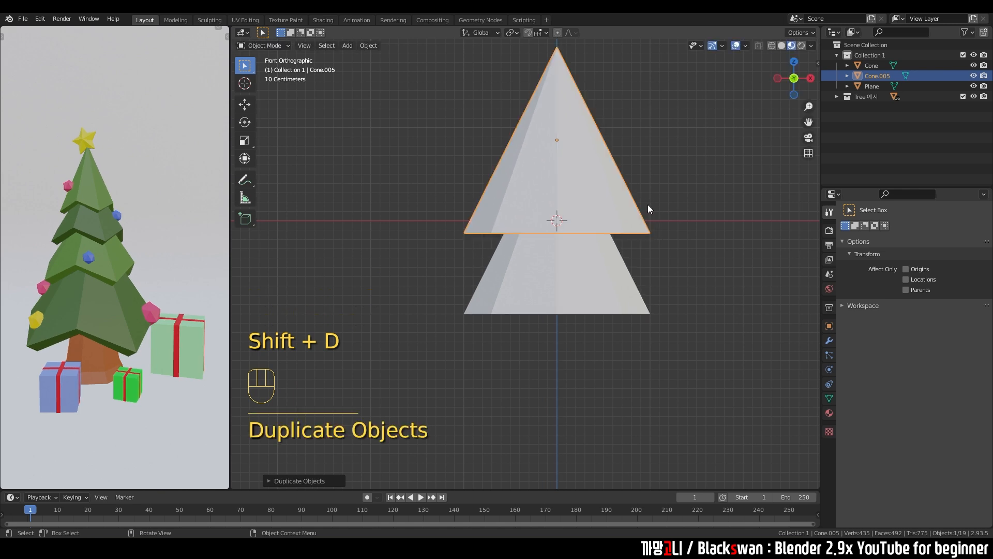
Stack two more cone copies upward along Z, the topmost about 0.87 m above the one below
scroll(648, 204, "down", 2)
middle_click_drag(630, 223, 617, 269, "shift")
key("shift+d")
key("z")
left_click(651, 272)
key("shift+d")
key("z")
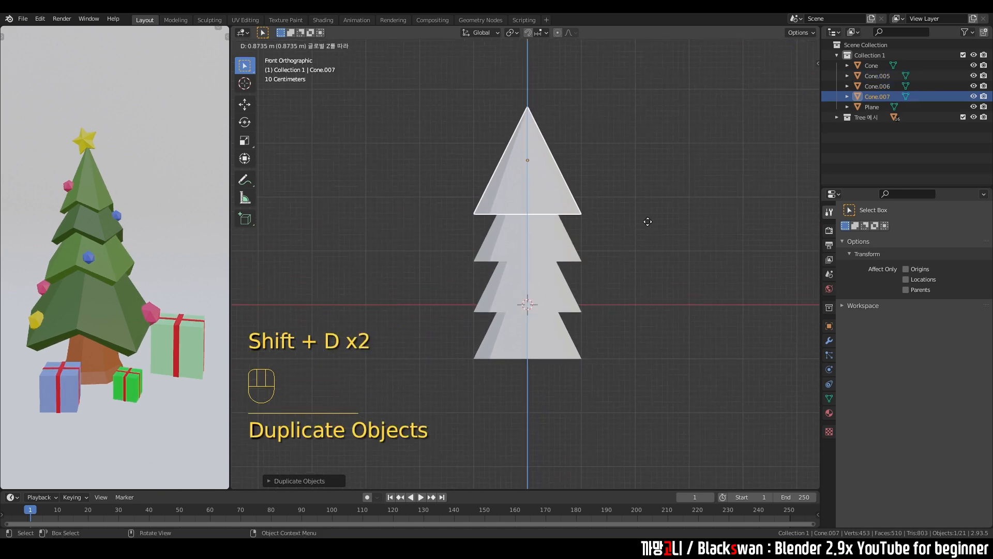
left_click(651, 280)
left_click(648, 280)
Select the three duplicated cones from below and delete them, keeping only the original cone
middle_click_drag(649, 280, 656, 241)
scroll(660, 241, "up", 2)
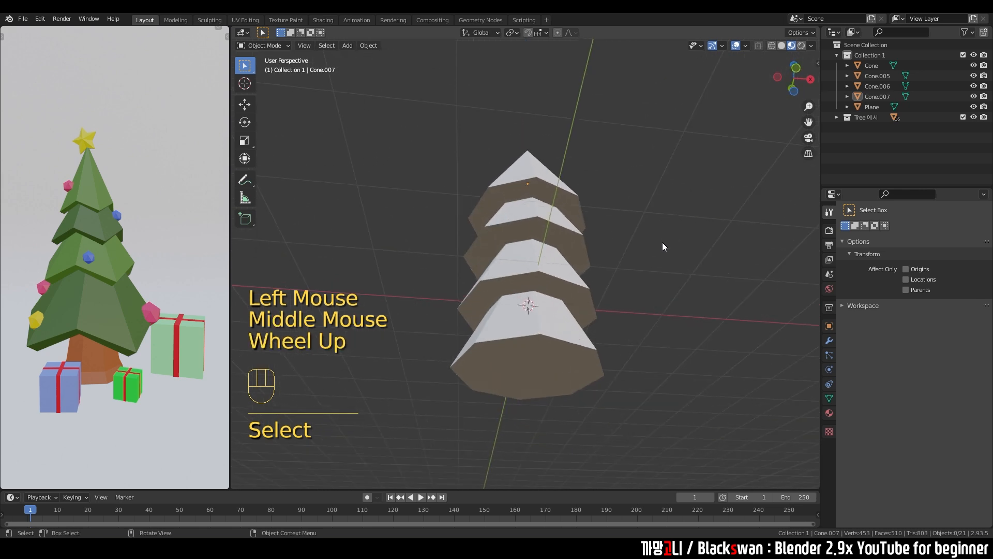
middle_click_drag(607, 294, 556, 337)
left_click(551, 358)
left_click(586, 244)
left_click(577, 212)
left_click(564, 192)
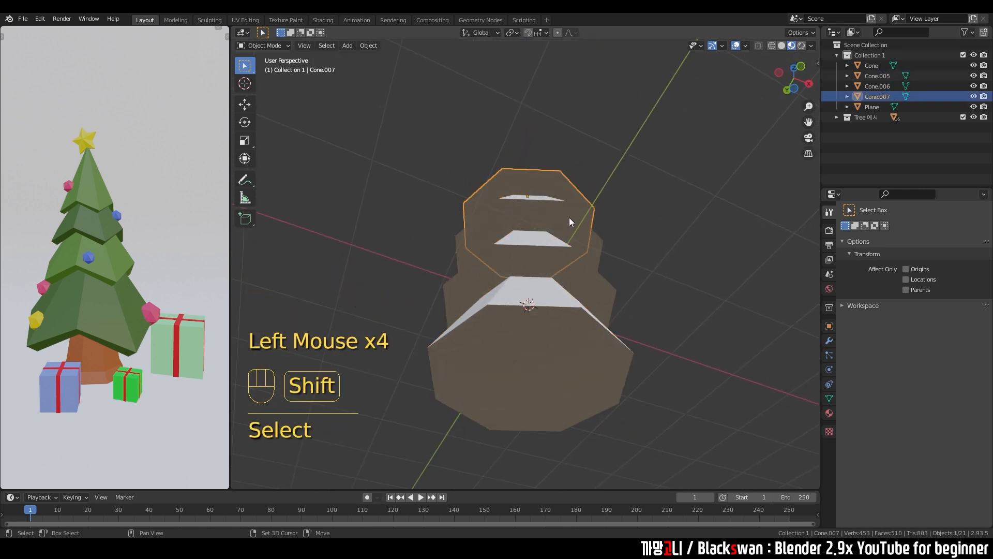
left_click(564, 252, "shift")
left_click(564, 252, "shift")
key("Delete")
middle_click_drag(625, 272, 596, 281)
scroll(600, 318, "down", 2)
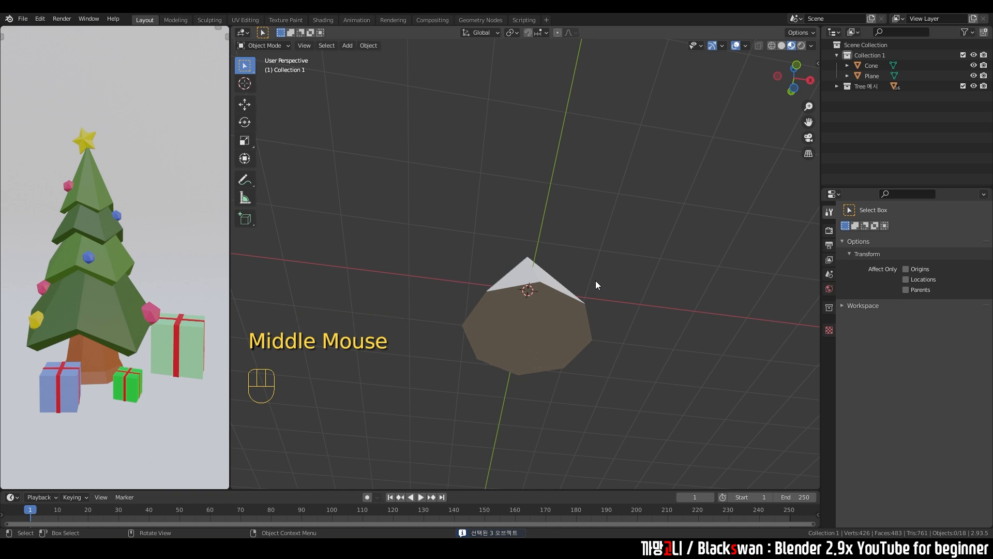
Enter Edit Mode on the cone and select its bottom face in face select mode
scroll(573, 291, "up", 3)
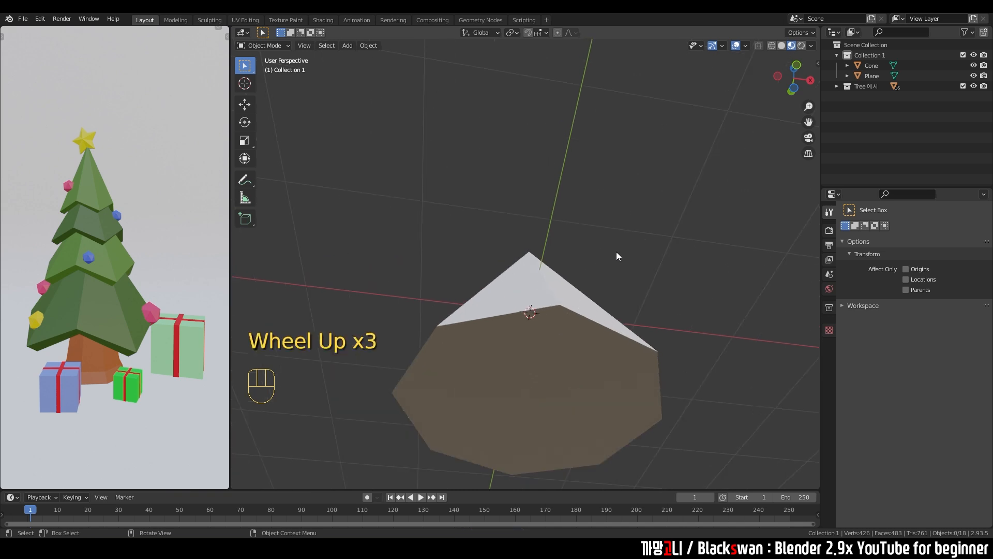
middle_click_drag(596, 269, 588, 295, "shift")
left_click(598, 248)
middle_click_drag(598, 249, 582, 293)
key("Tab")
scroll(594, 284, "down", 1)
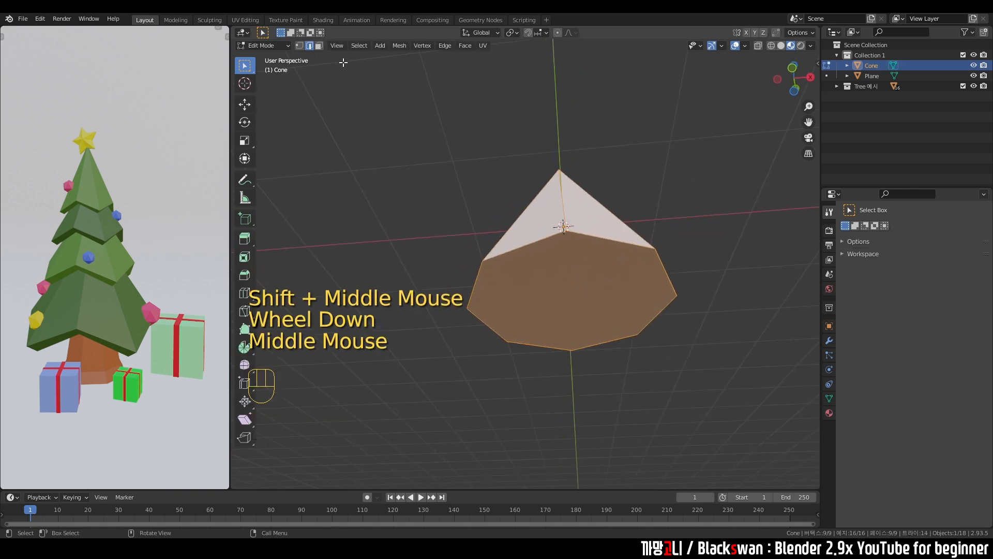
left_click(319, 45)
left_click(608, 127)
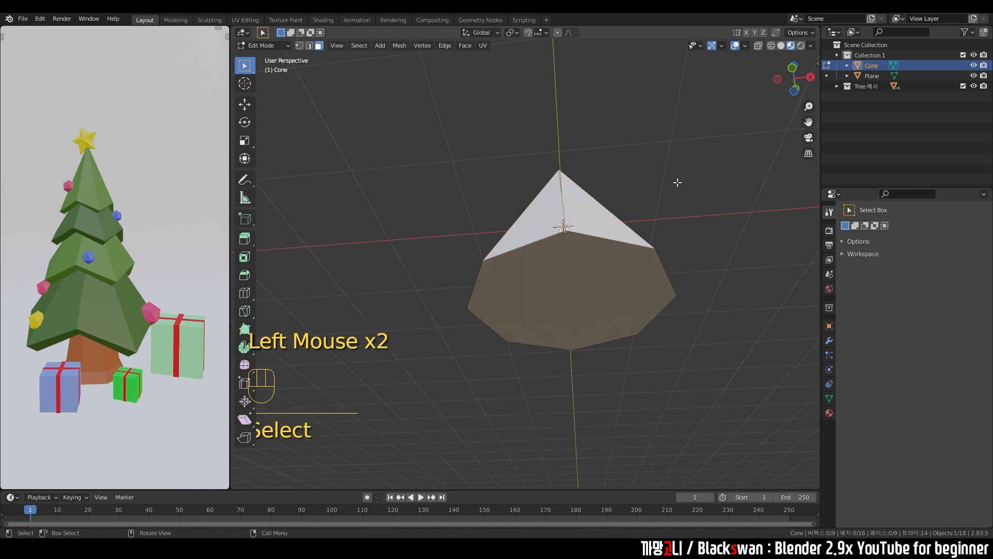
left_click(578, 288)
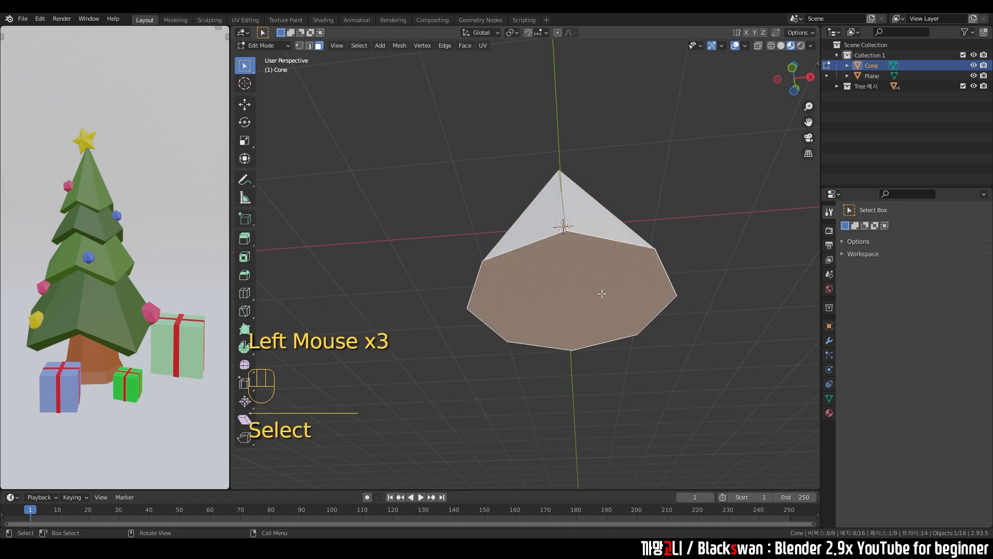
Inset the cone's bottom face twice, the first time by about 0.19 m
middle_click_drag(602, 294, 593, 293)
key("i")
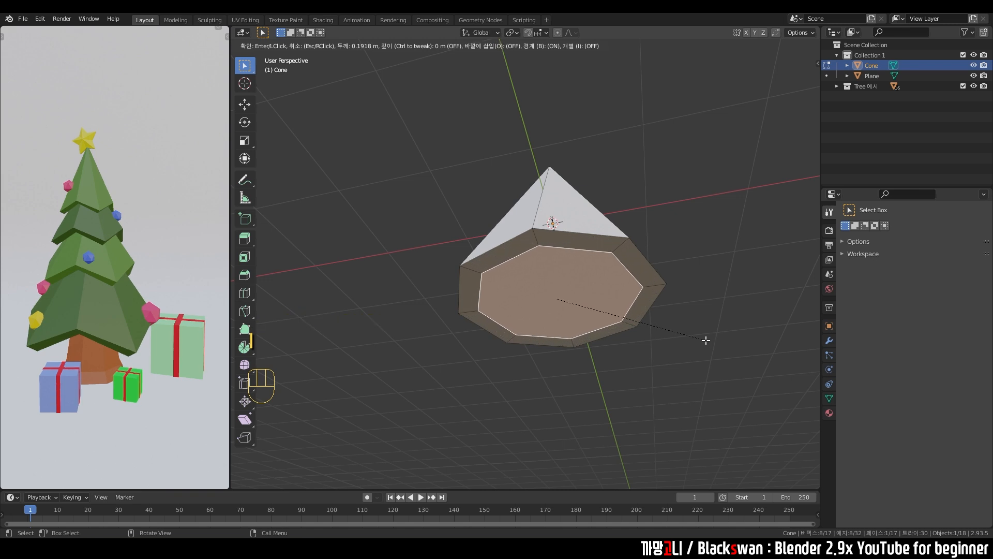
left_click(706, 340)
key("i")
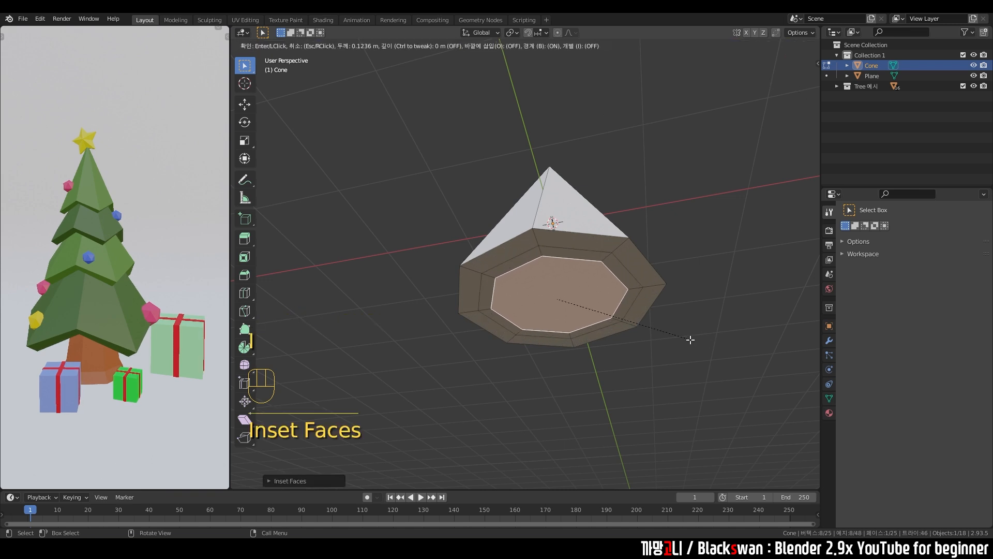
left_click(685, 350)
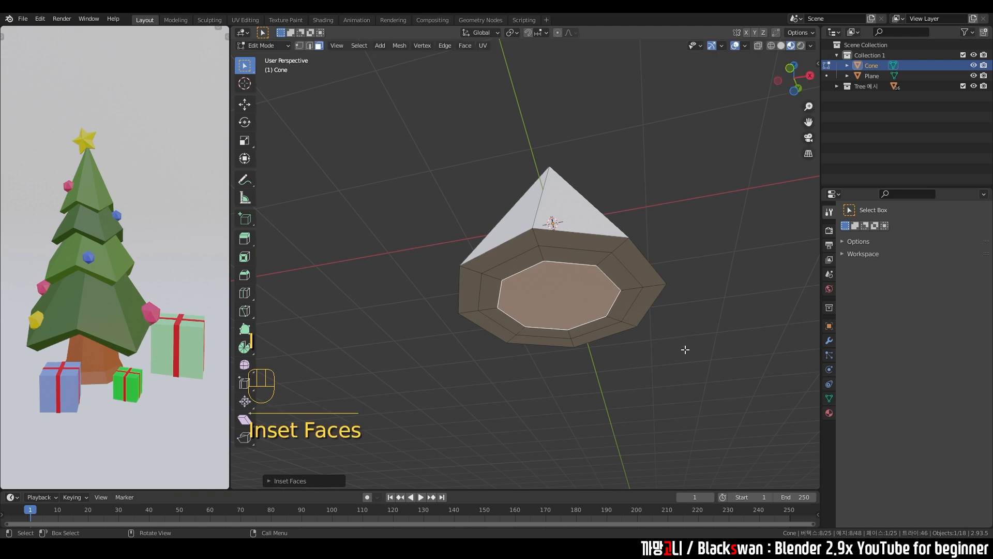
Move the inner inset face up along Z to recess the cone's underside, and return to Object Mode
key("g")
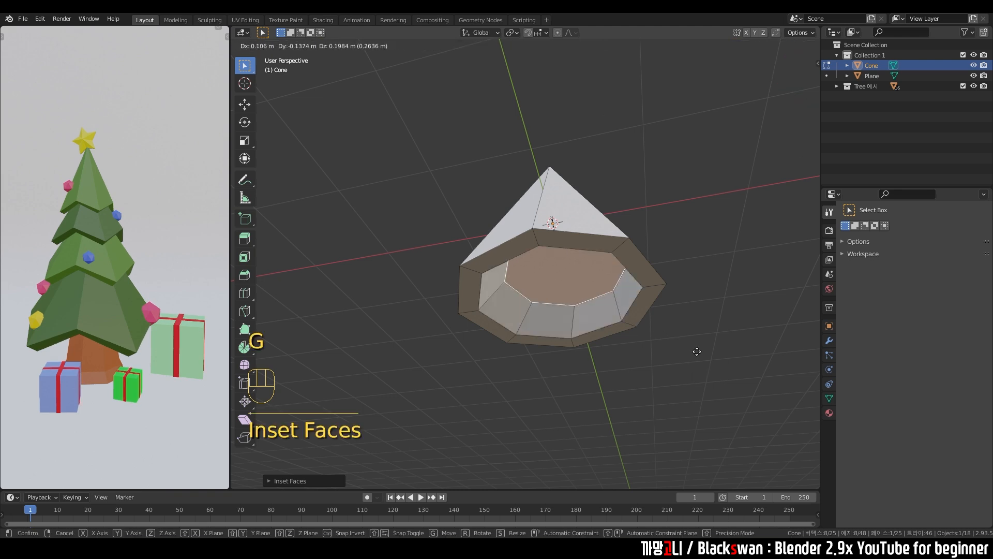
key("z")
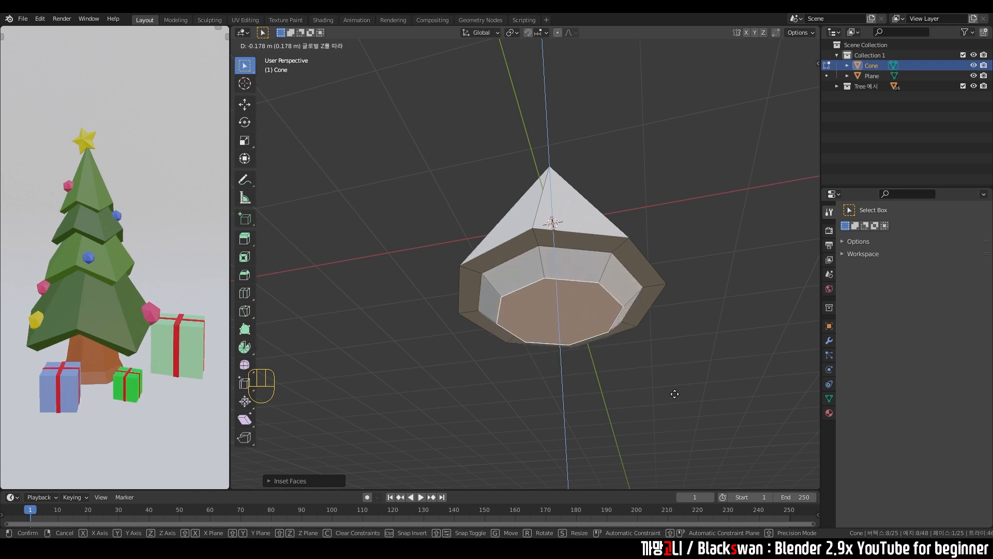
left_click(675, 350)
middle_click_drag(675, 350, 645, 346)
key("Tab")
scroll(638, 368, "down", 1)
scroll(626, 351, "up", 2)
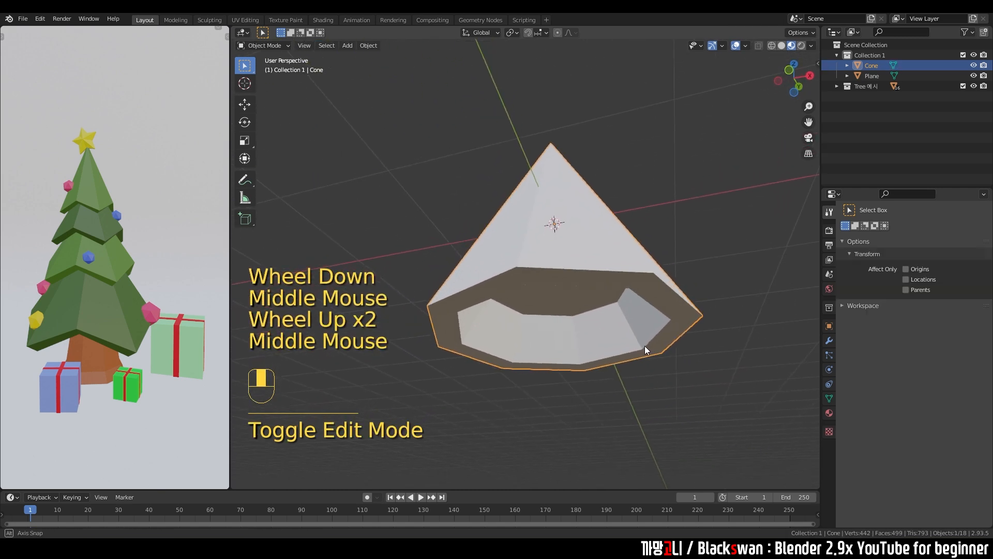
Enter Edit Mode on the cone in edge select mode with its underside in view
key("Tab")
key("2")
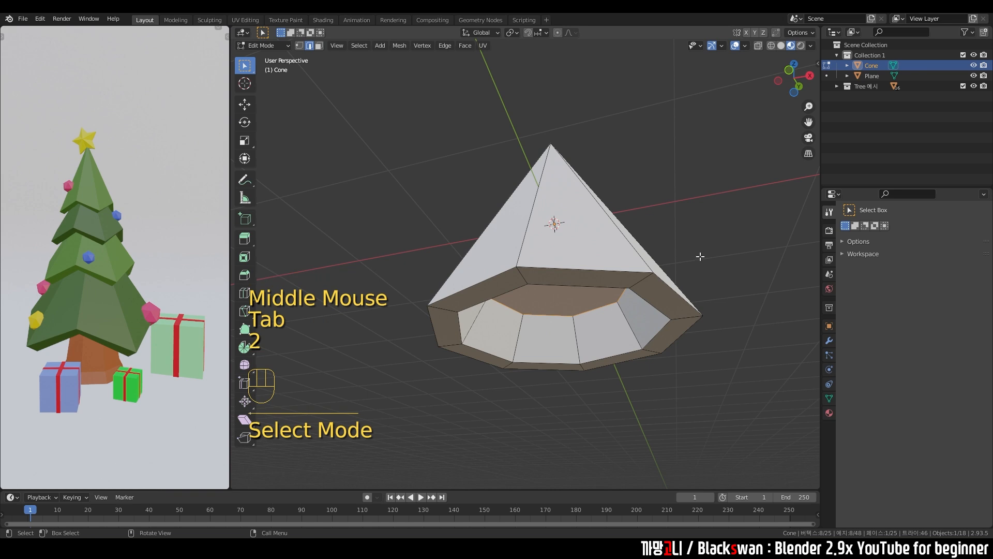
middle_click_drag(699, 260, 694, 244)
Try to select the edges around the recess's rim one at a time
left_click(638, 242)
left_click(660, 261, "shift")
left_click(672, 301, "shift")
left_click(641, 334, "shift")
left_click(538, 355, "shift")
left_click(541, 354, "shift")
left_click(490, 337, "shift")
left_click(490, 261, "shift")
left_click(701, 182)
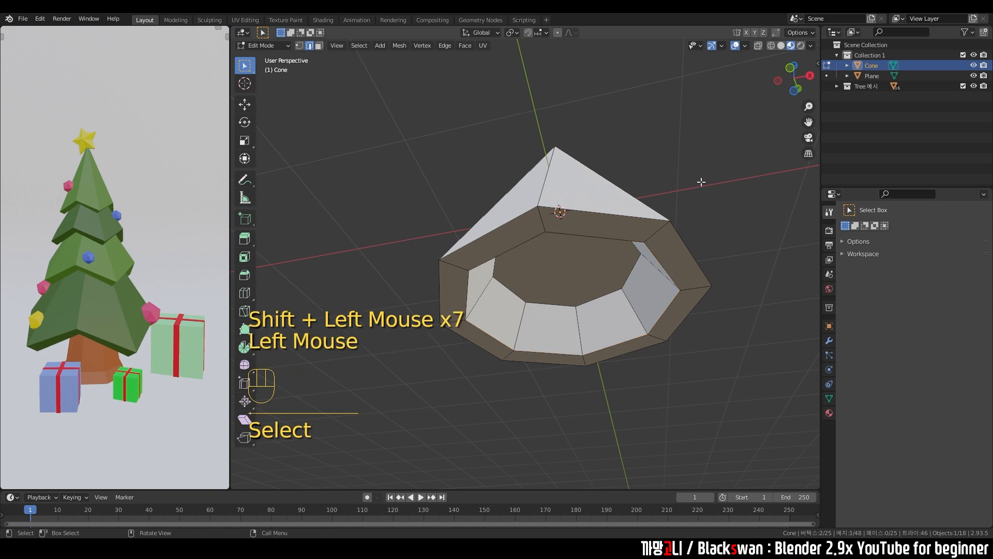
left_click(605, 240, "shift")
left_click(528, 239, "shift")
left_click(465, 294, "shift")
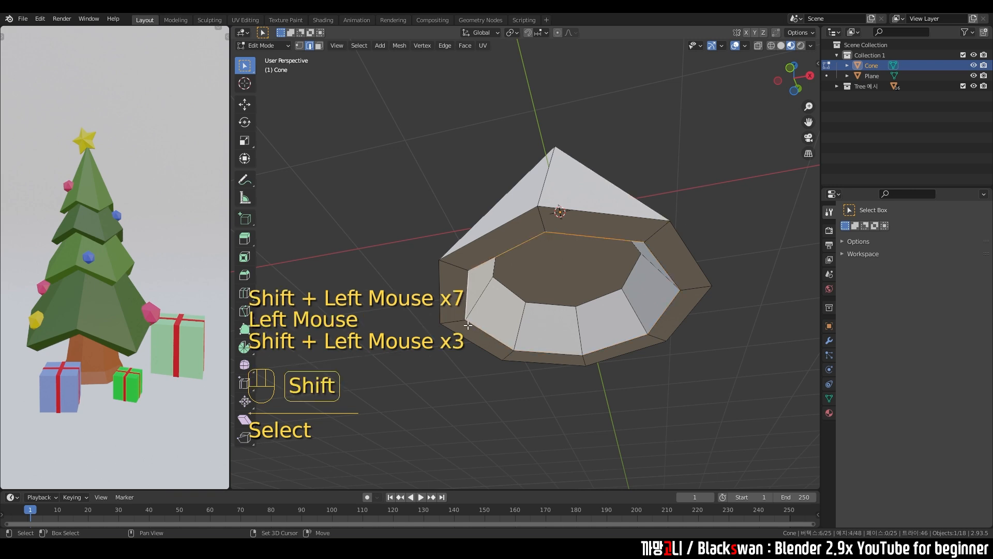
left_click(481, 327, "shift")
left_click(539, 351, "shift")
left_click(715, 179)
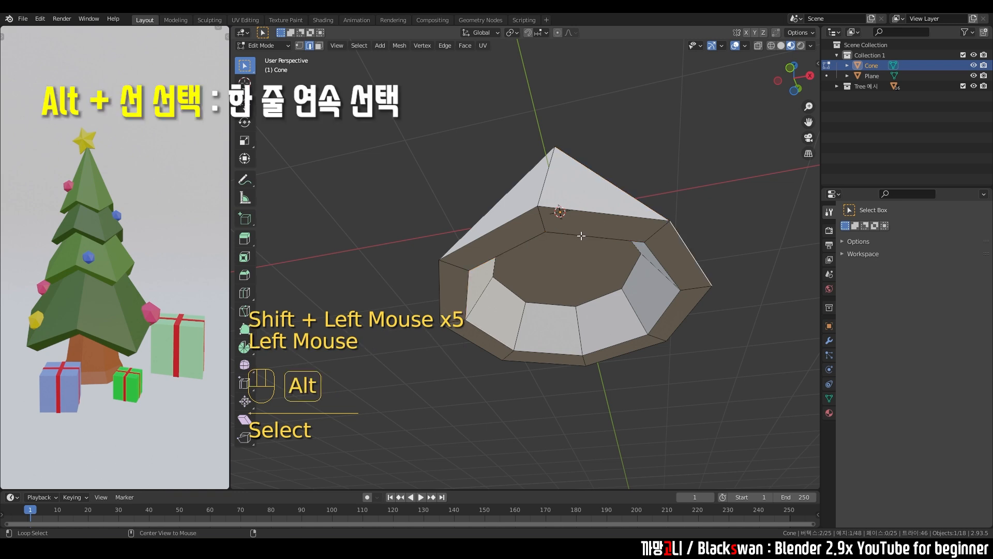
Select the complete edge loop around the recess's rim with Loop Select
left_click(532, 238, "alt")
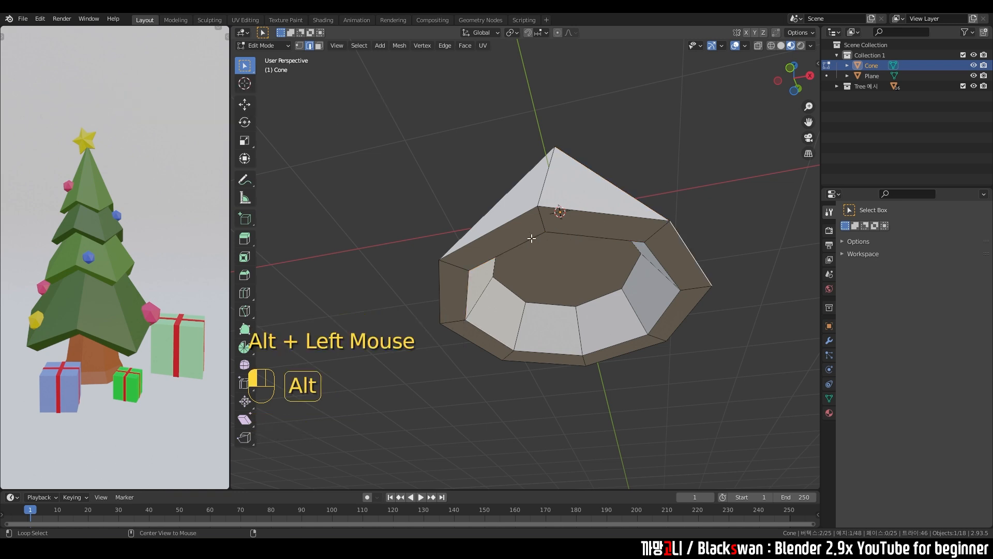
scroll(609, 355, "up", 2)
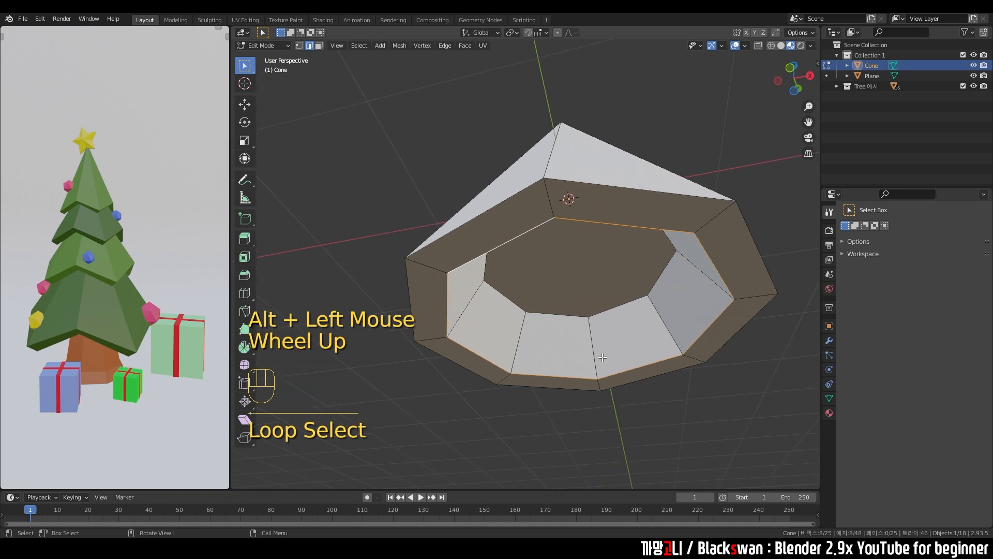
middle_click_drag(382, 152, 328, 128, "shift")
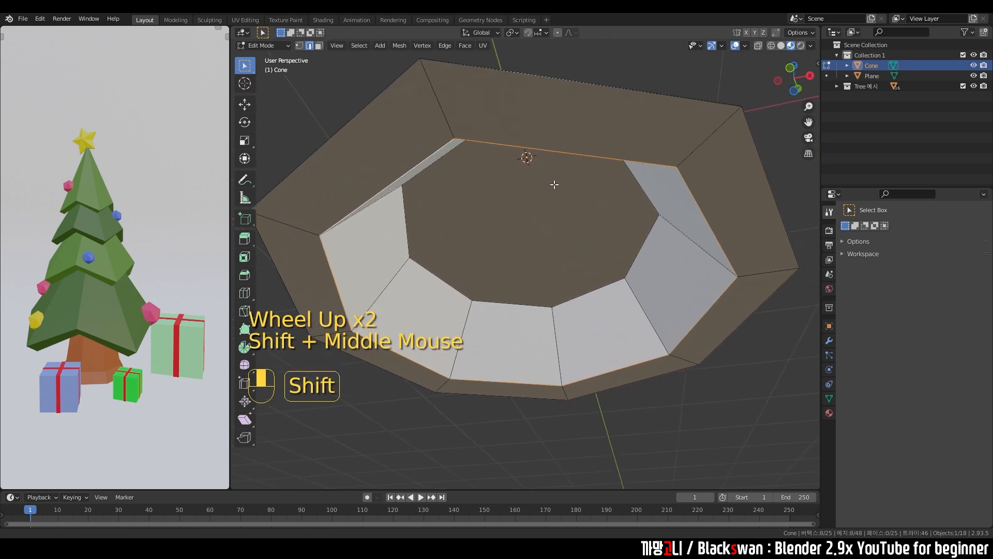
left_click(733, 402)
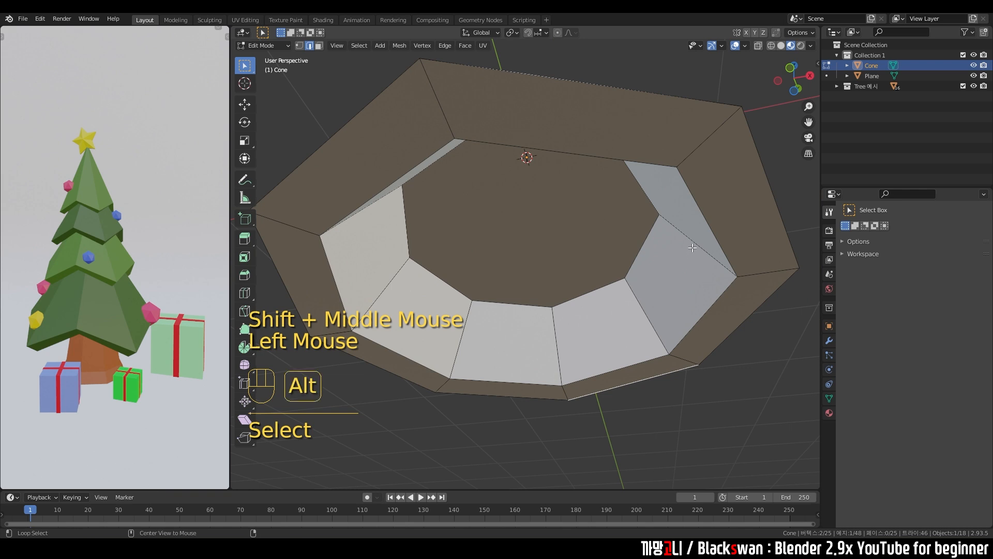
left_click(657, 164, "alt")
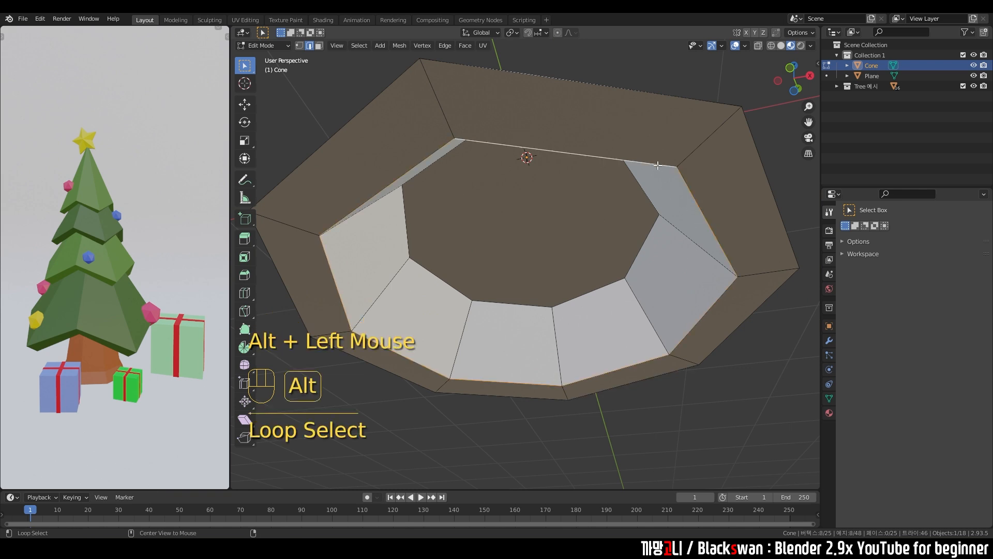
Move the recess's rim loop down along Z, just below the cone's outer rim
scroll(678, 309, "down", 3)
middle_click_drag(629, 288, 616, 318)
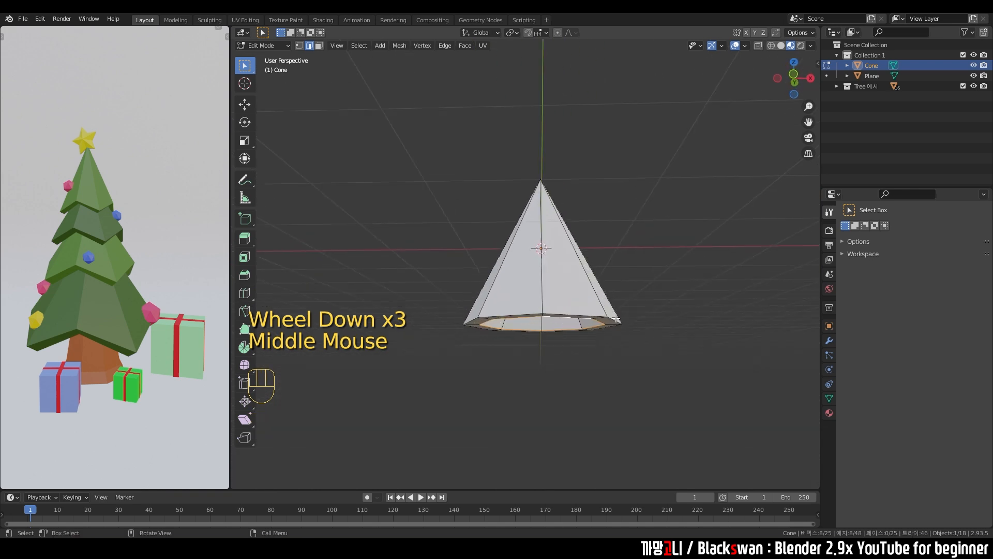
key("g")
key("z")
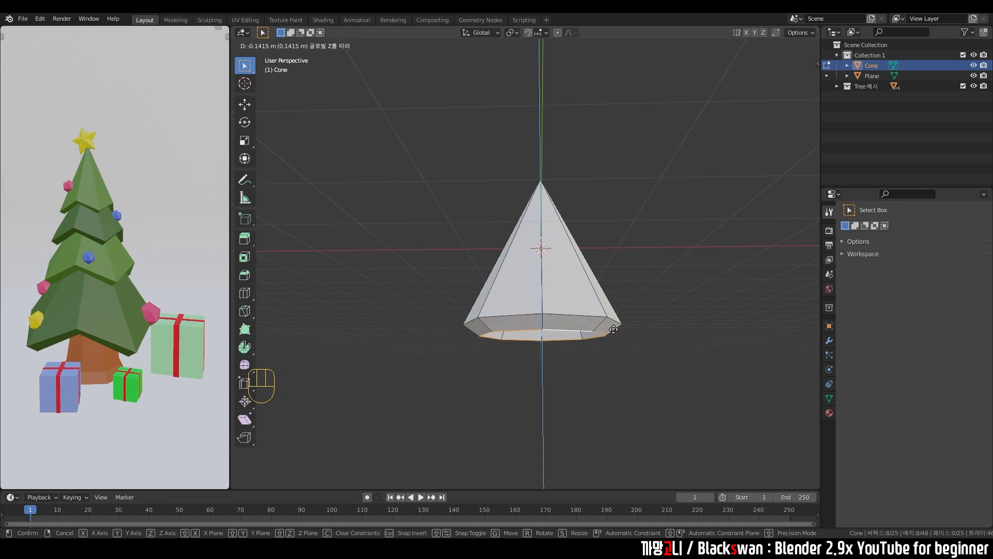
left_click(613, 326)
Lower the rim loop about 0.04 m more along Z in front view, and return to Object Mode
key("grave")
key("grave")
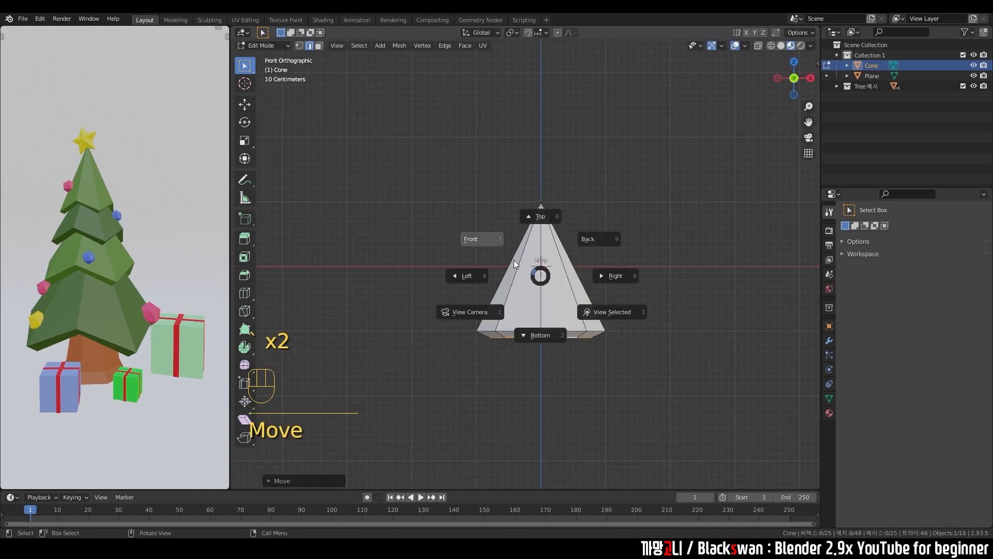
scroll(493, 246, "up", 2)
middle_click_drag(492, 246, 474, 217, "shift")
scroll(473, 217, "up", 1, "shift")
key("g")
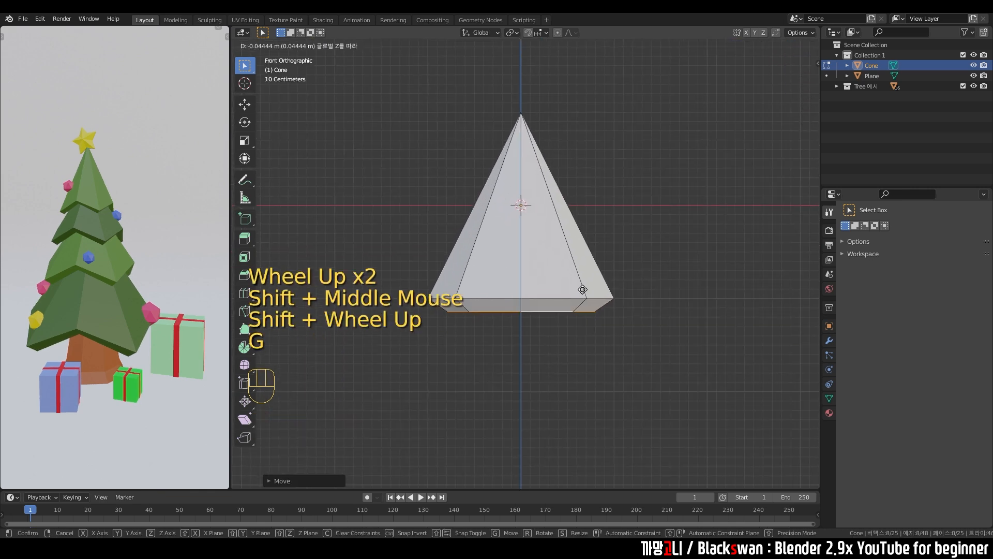
left_click(703, 293)
key("Tab")
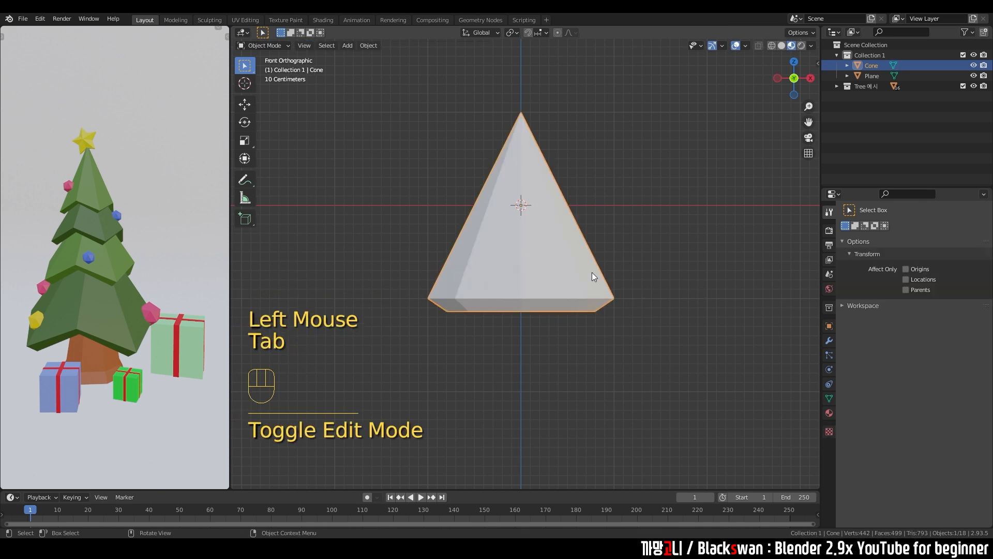
Try a duplicate of the cone about 0.53 m higher, and undo it
mouse_move(634, 284)
middle_mouse_down()
mouse_move(641, 232)
mouse_move(629, 265)
middle_mouse_up()
scroll(577, 283, "down", 3)
key("shift+d")
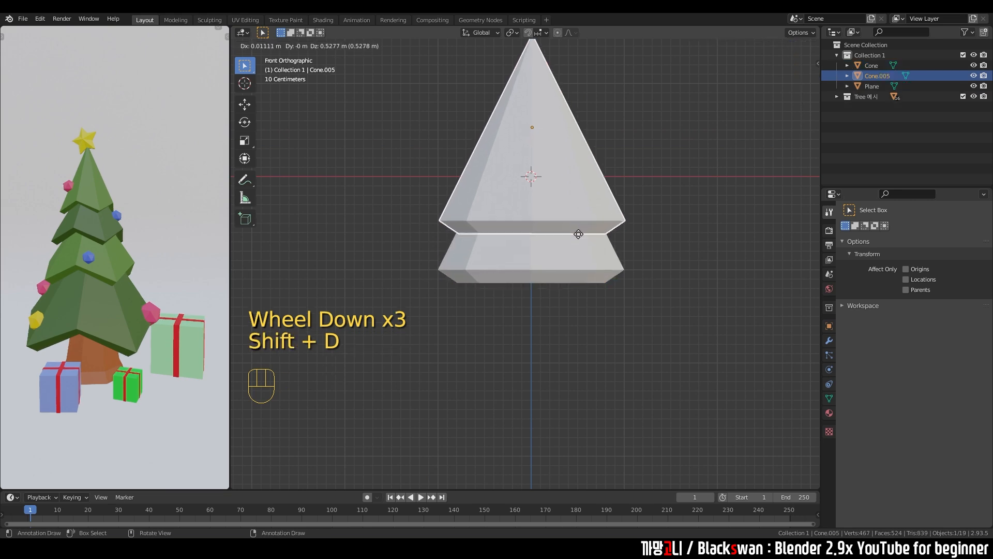
left_click(579, 234)
key("ctrl+z")
In Edit Mode, select every other short edge between the inner and outer rims on the cone's underside, four in total
middle_click_drag(612, 292, 596, 249)
key("Tab")
scroll(605, 243, "up", 2)
scroll(600, 230, "down", 1)
key("2")
left_click(538, 99)
middle_click_drag(598, 150, 597, 181, "shift")
left_click(619, 234, "shift")
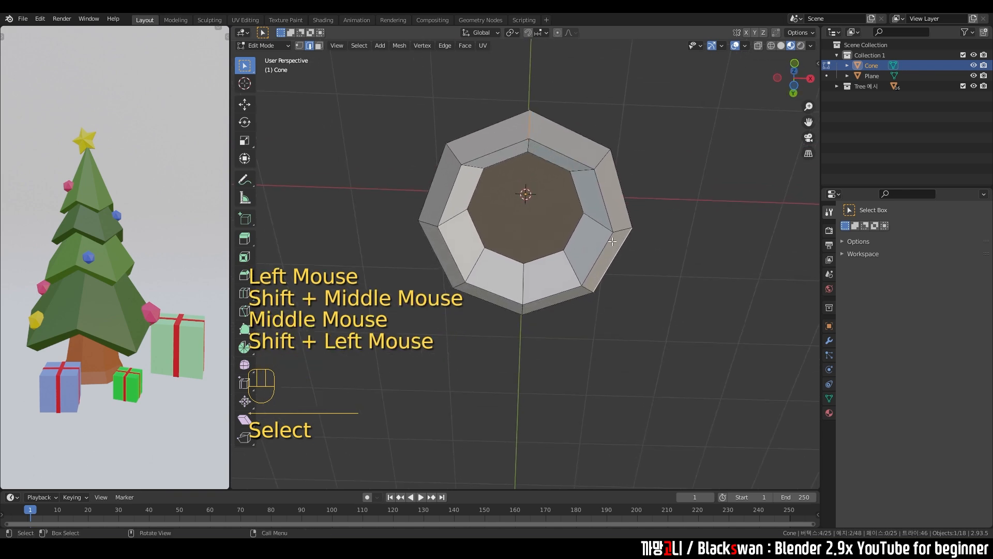
left_click(618, 231)
left_click(538, 139, "shift")
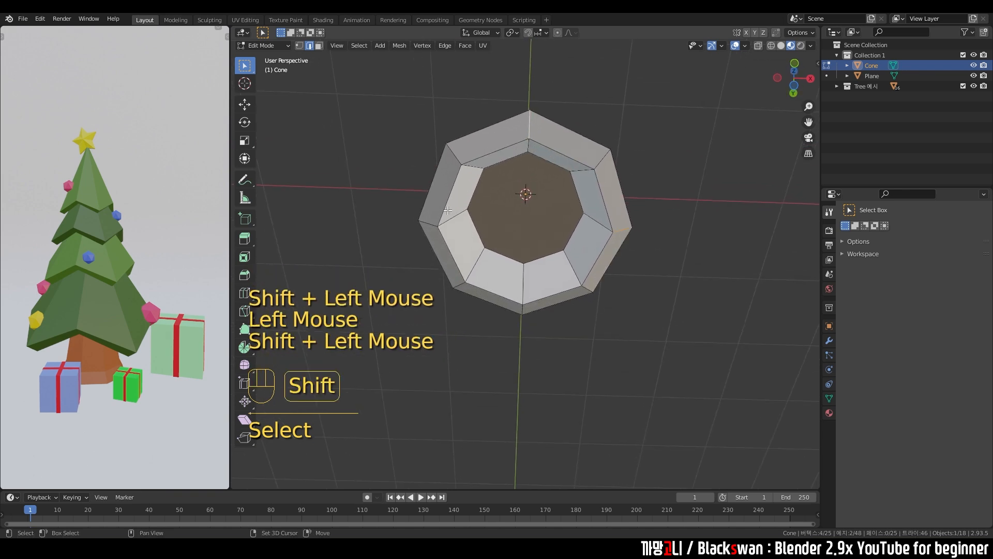
left_click(432, 223, "shift")
left_click(522, 308, "shift")
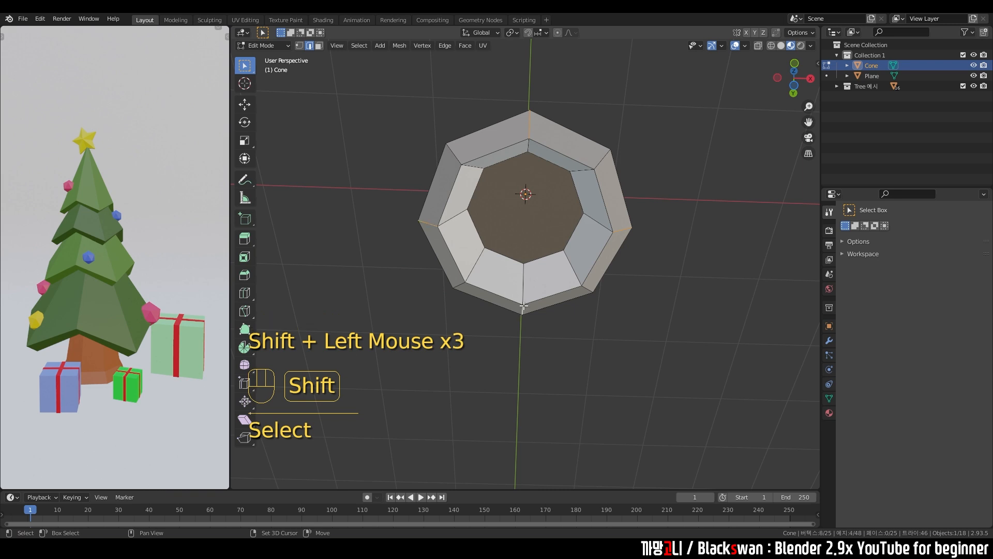
Move the four selected rim edges downward to give the cone a zigzag lower border
middle_click_drag(589, 207, 593, 253)
key("g")
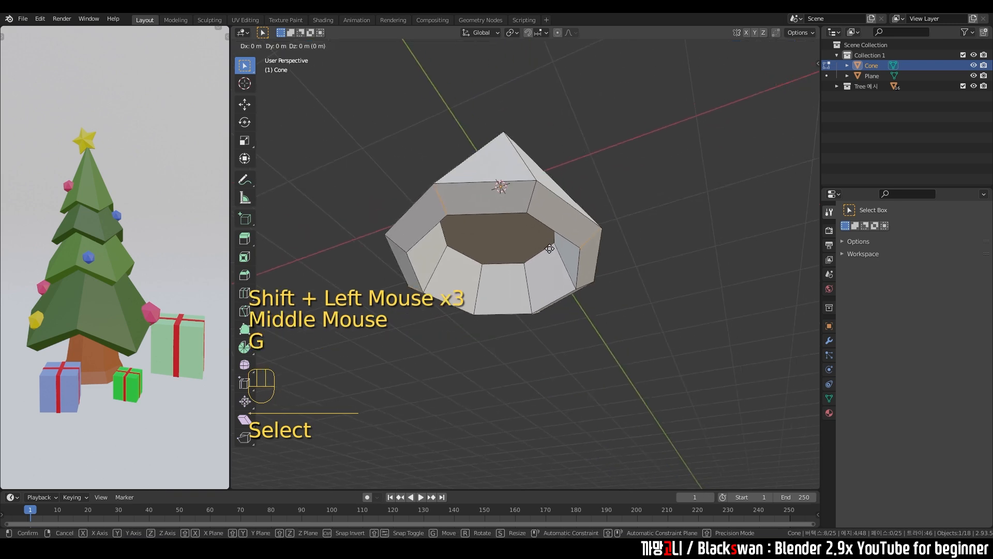
left_click(541, 287)
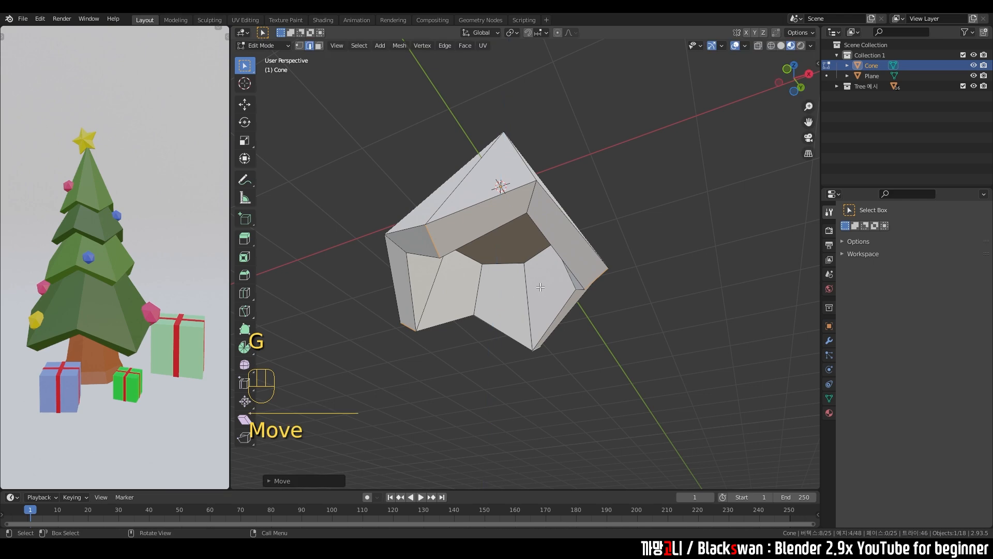
scroll(541, 288, "down", 1)
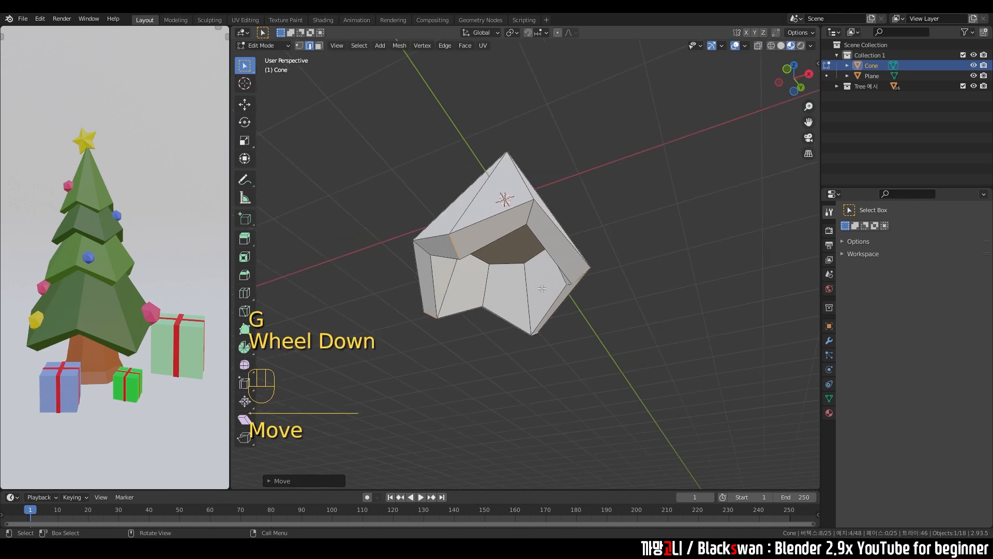